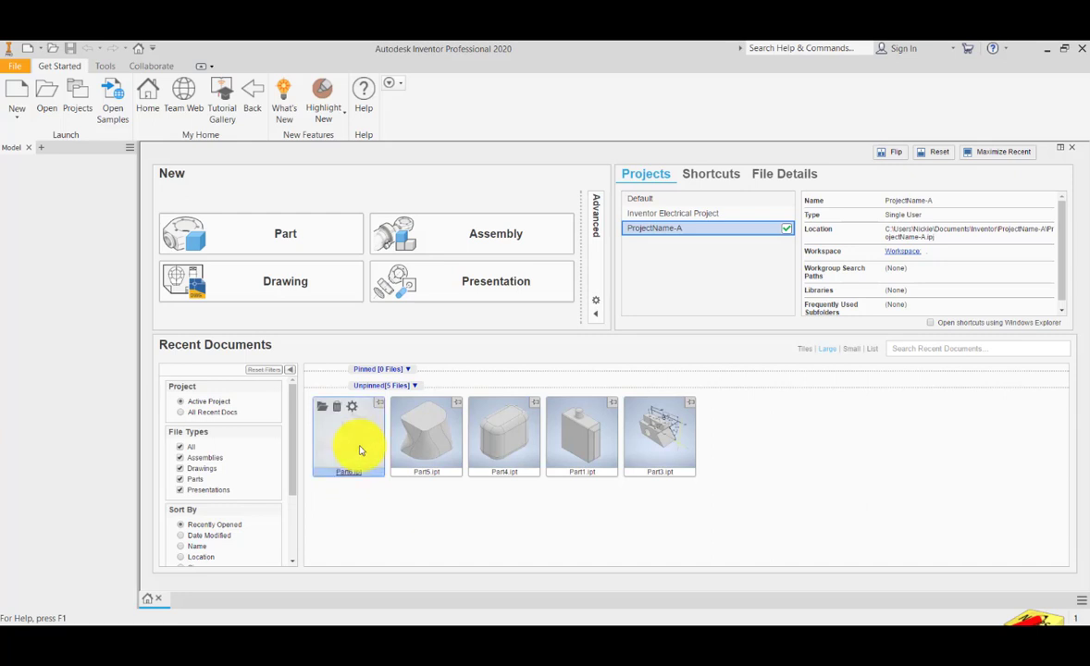
Step: Open the recent part Part6 and save a copy of it as Part7
{"action": "left_click", "coordinate": [361, 451]}
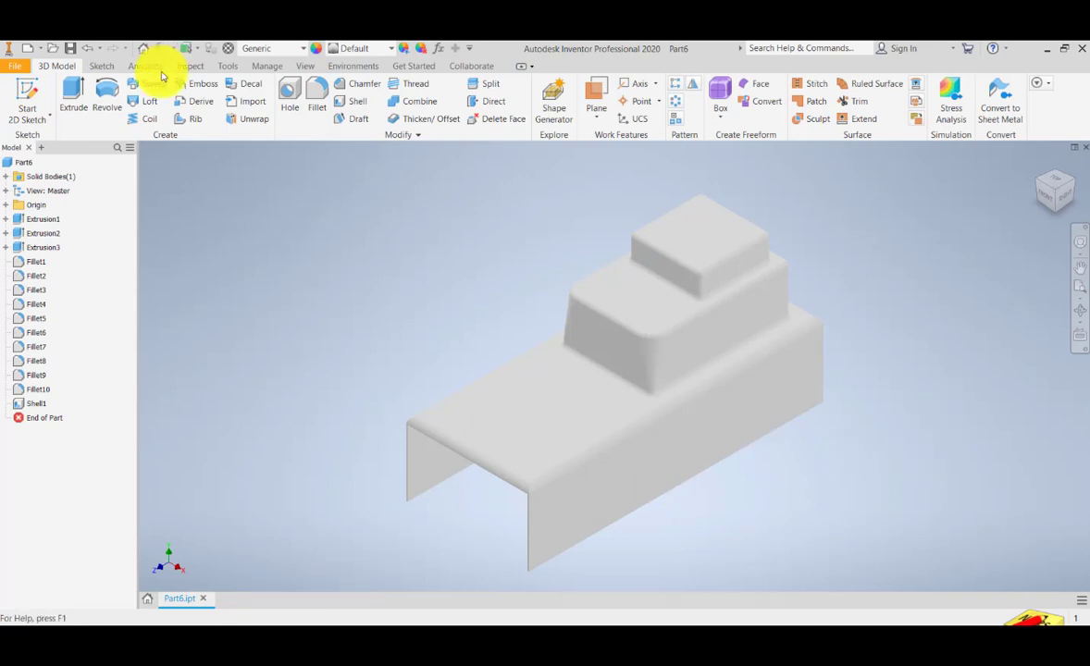
{"action": "left_click", "coordinate": [8, 66]}
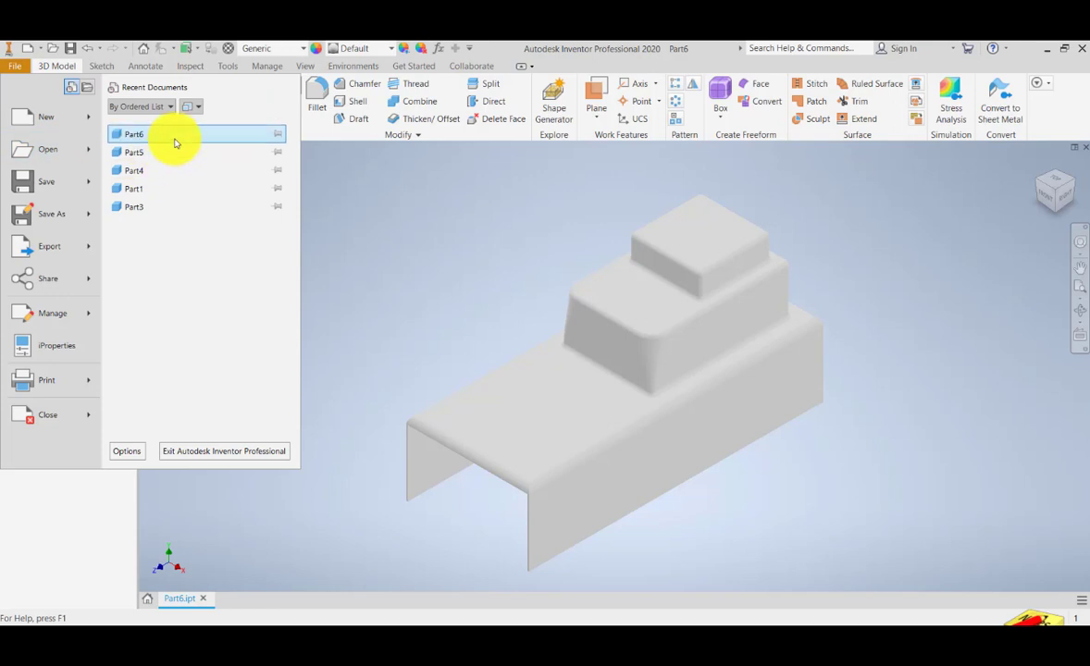
{"action": "left_click", "coordinate": [53, 218]}
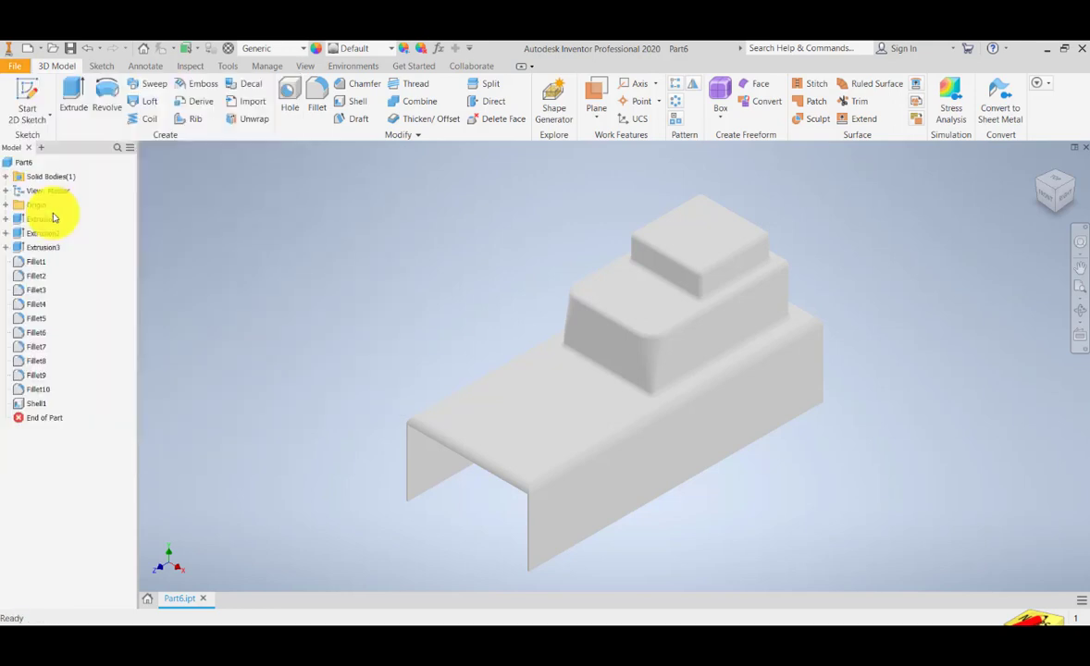
{"action": "left_click", "coordinate": [548, 398]}
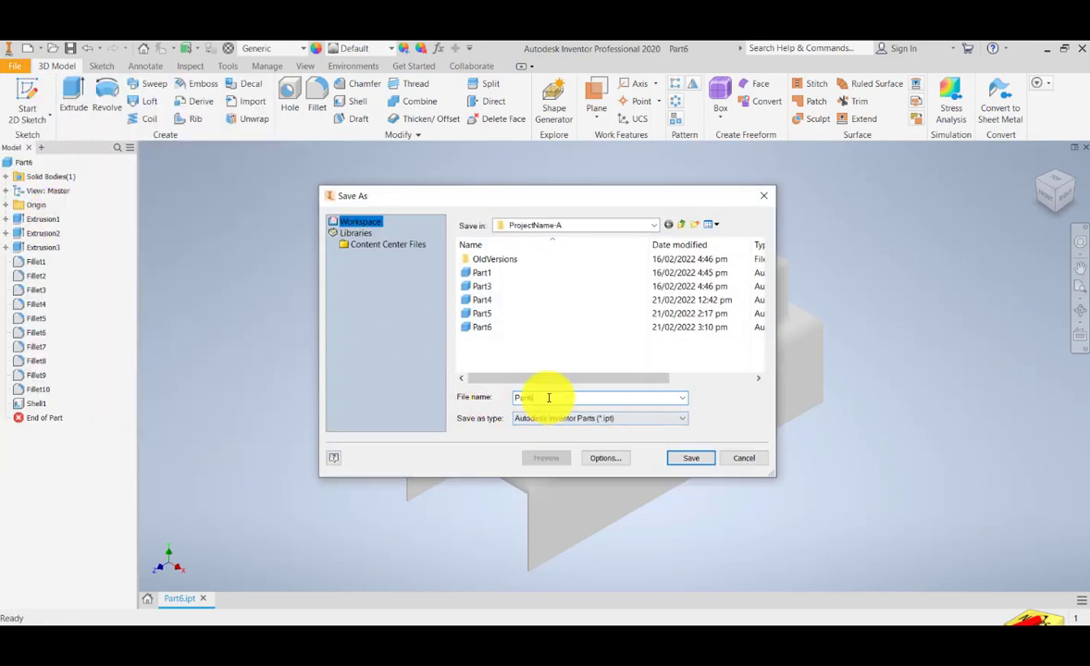
{"action": "key", "text": "BackSpace"}
{"action": "type", "text": "7"}
{"action": "left_click", "coordinate": [677, 461]}
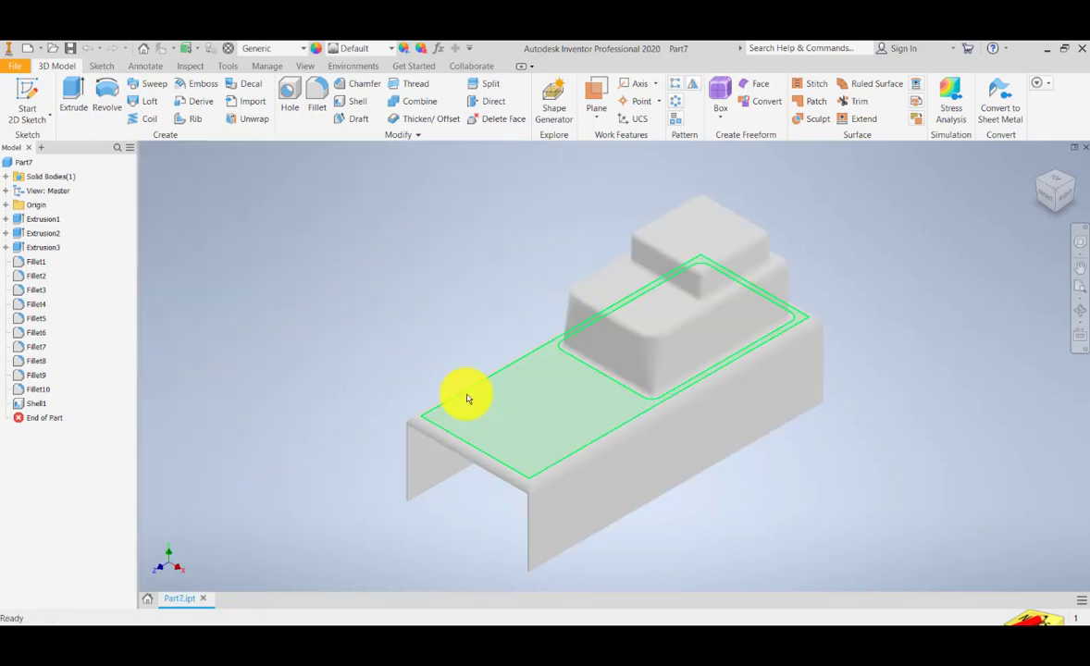
Step: Examine the stepped model's hollow underside and open end from below and from the side
{"action": "left_click", "coordinate": [1082, 309]}
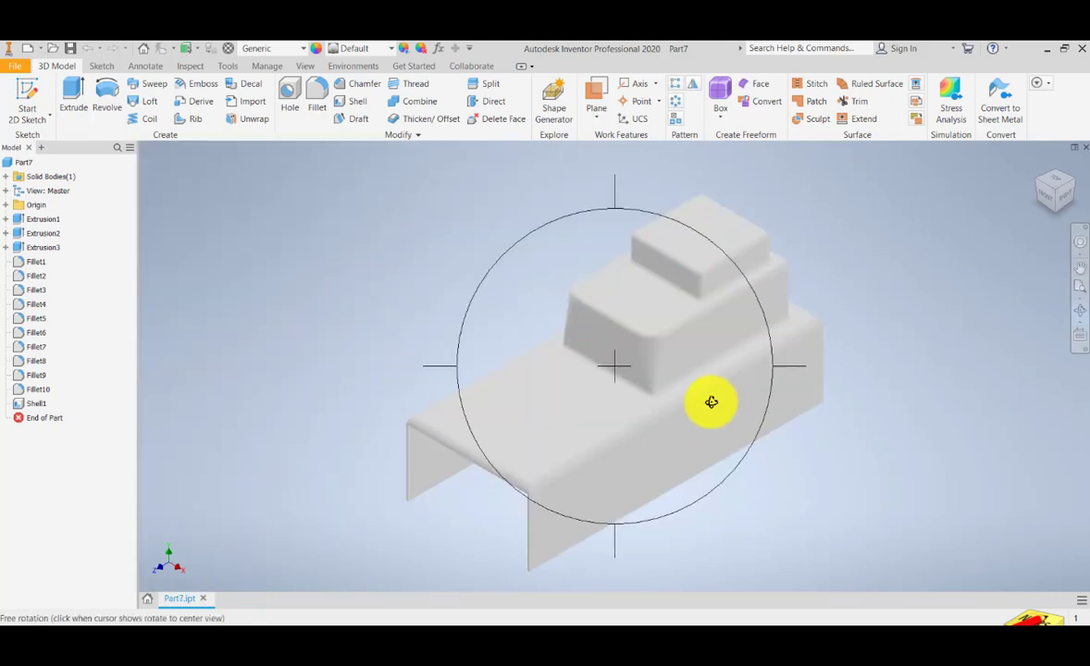
{"action": "left_click_drag", "start_coordinate": [710, 401], "coordinate": [656, 453]}
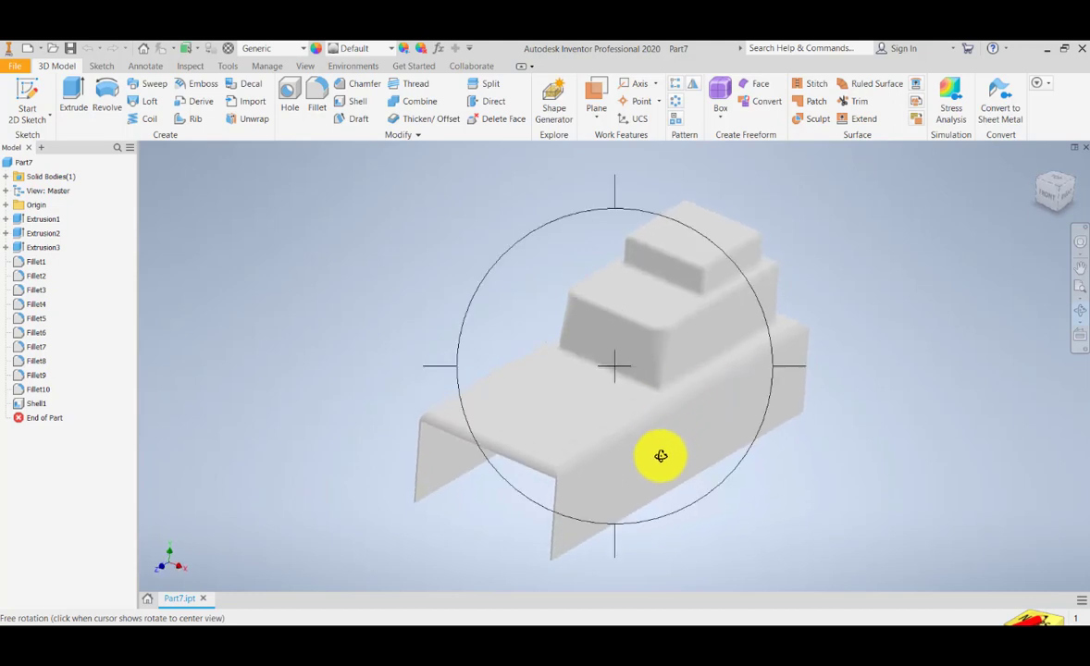
{"action": "left_click_drag", "start_coordinate": [626, 386], "coordinate": [726, 370]}
{"action": "middle_click_drag", "start_coordinate": [653, 221], "coordinate": [652, 277]}
{"action": "scroll", "coordinate": [652, 275], "scroll_direction": "down", "scroll_amount": 4}
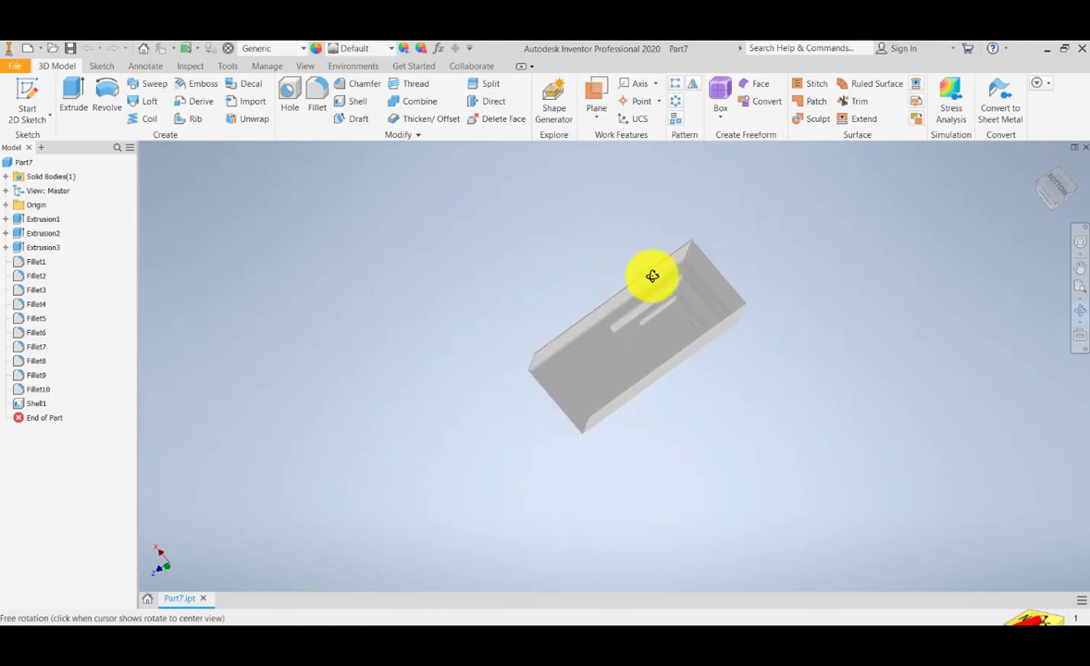
{"action": "scroll", "coordinate": [652, 276], "scroll_direction": "up", "scroll_amount": 5}
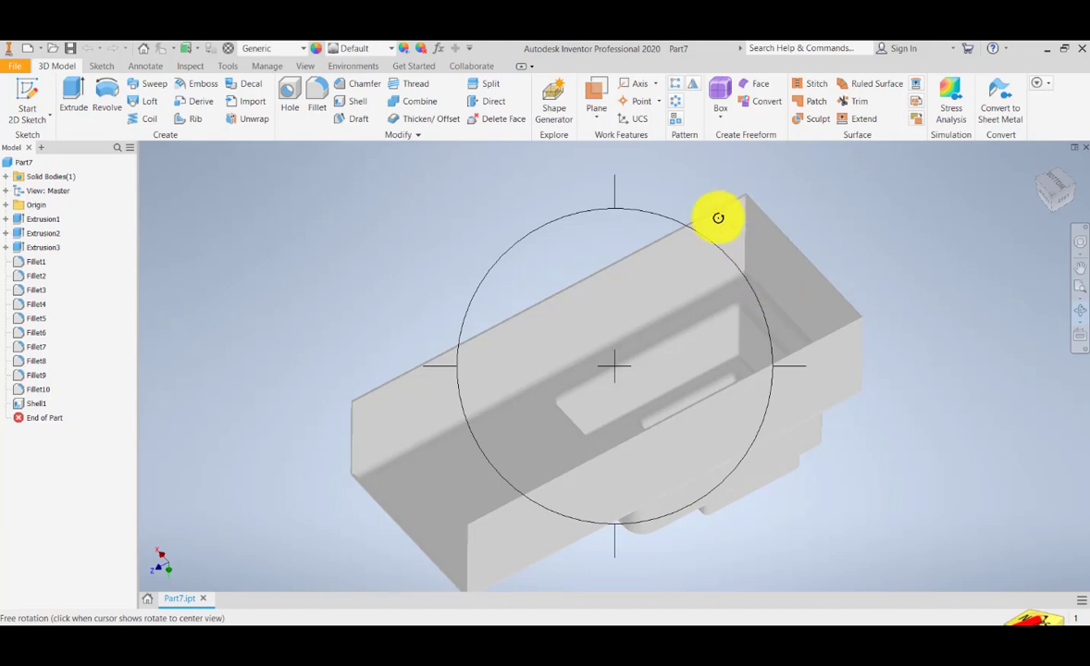
{"action": "left_click", "coordinate": [1062, 203]}
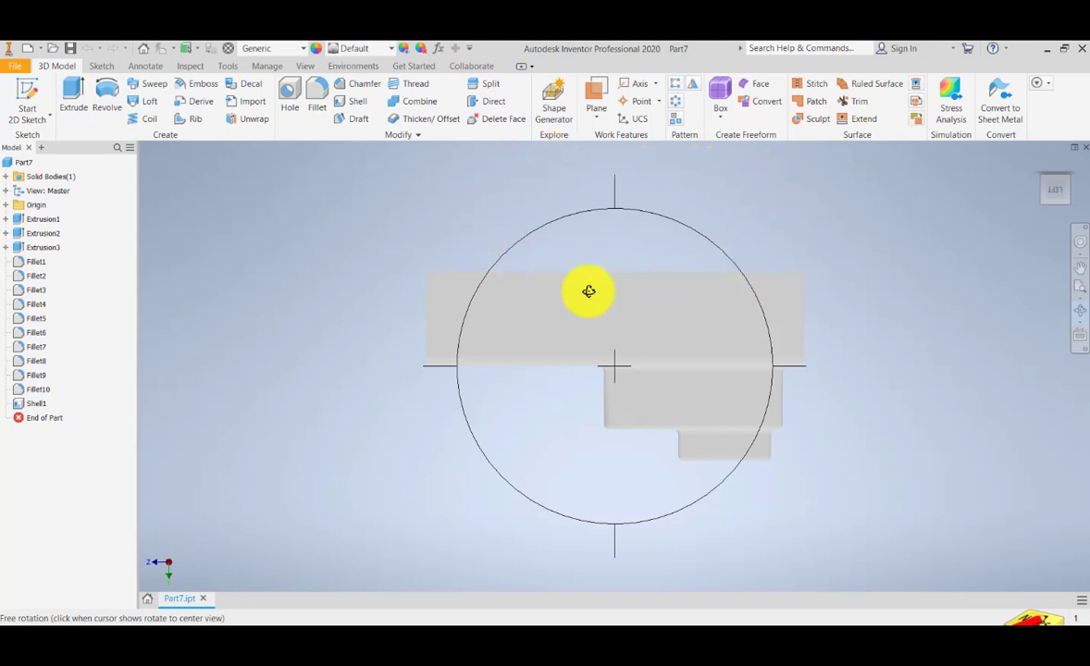
{"action": "left_click", "coordinate": [1079, 314]}
{"action": "left_click_drag", "start_coordinate": [640, 272], "coordinate": [626, 337]}
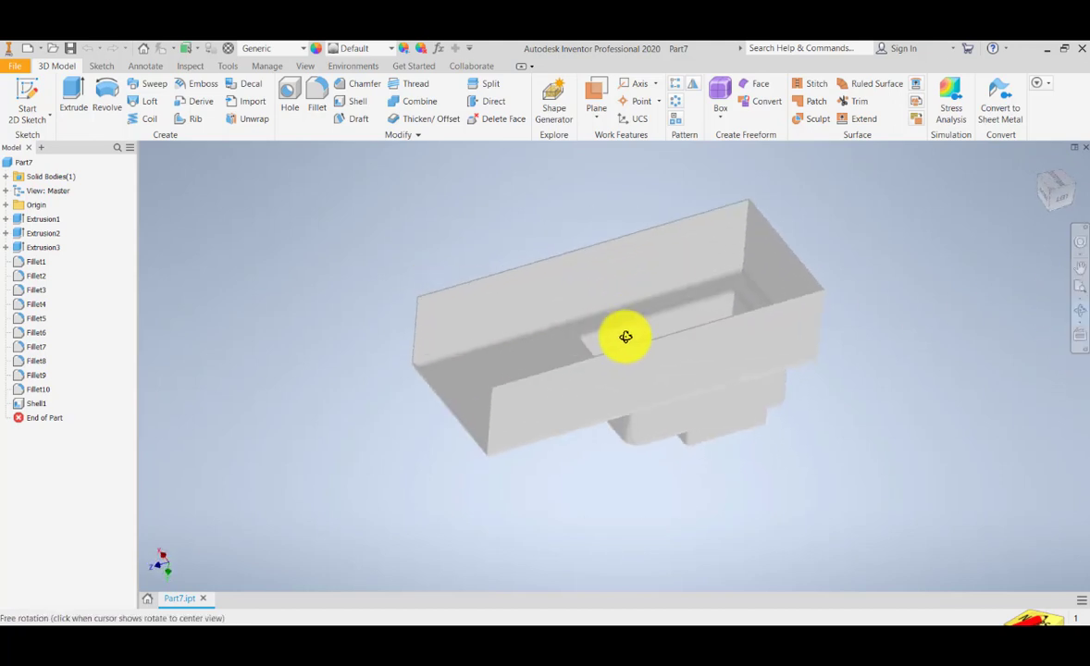
{"action": "left_click_drag", "start_coordinate": [370, 305], "coordinate": [414, 332]}
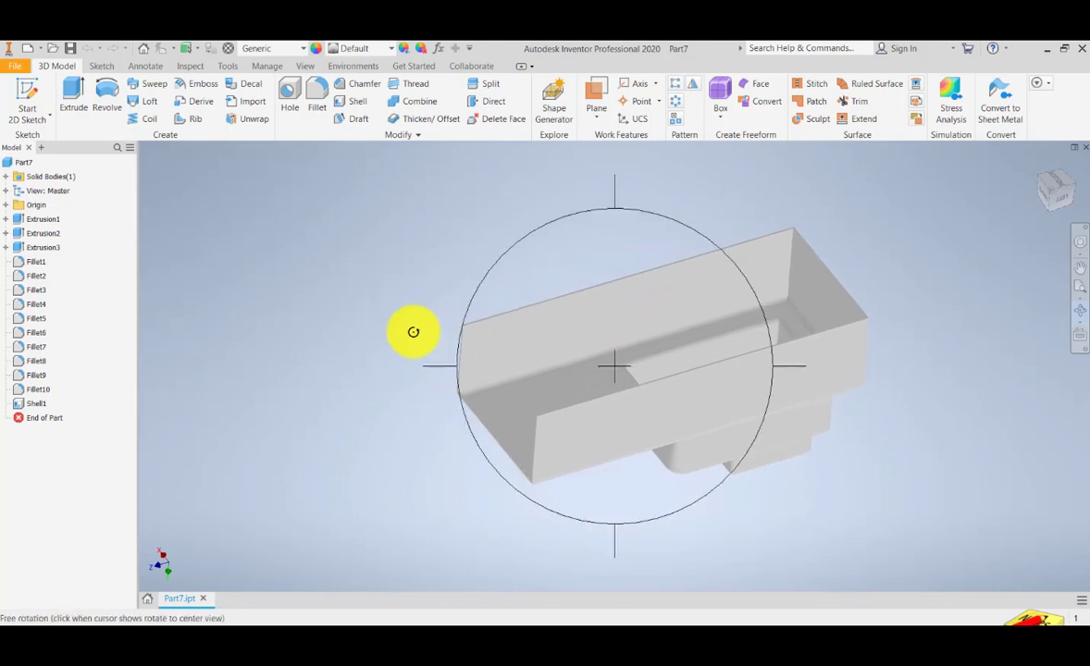
{"action": "key", "text": "Escape"}
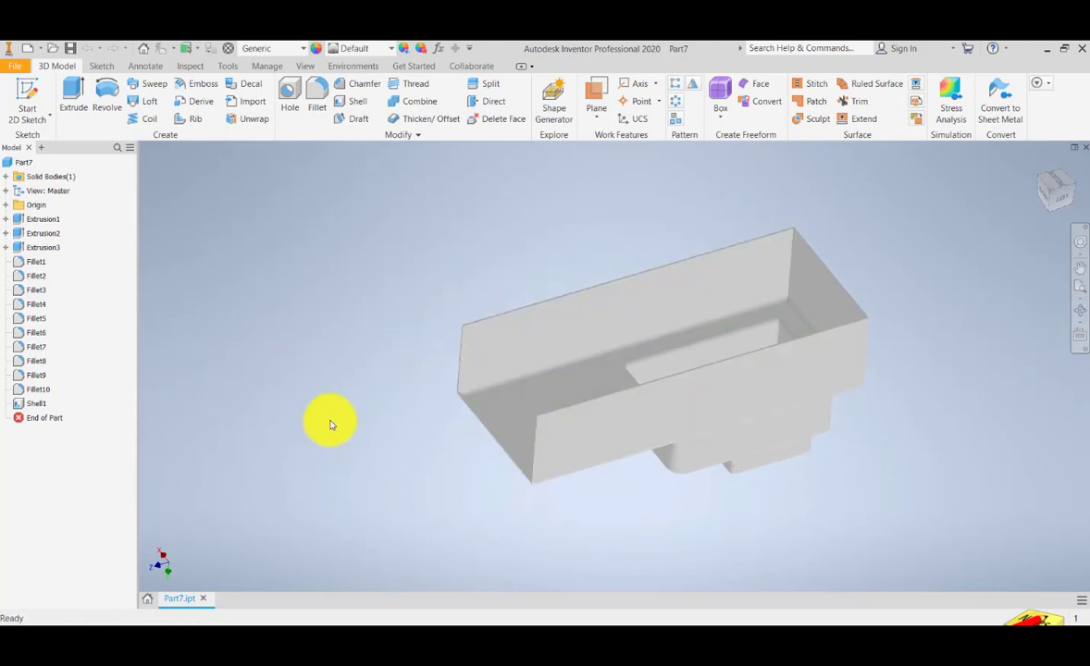
Step: Delete the Shell1 feature from the part
{"action": "left_click", "coordinate": [30, 405]}
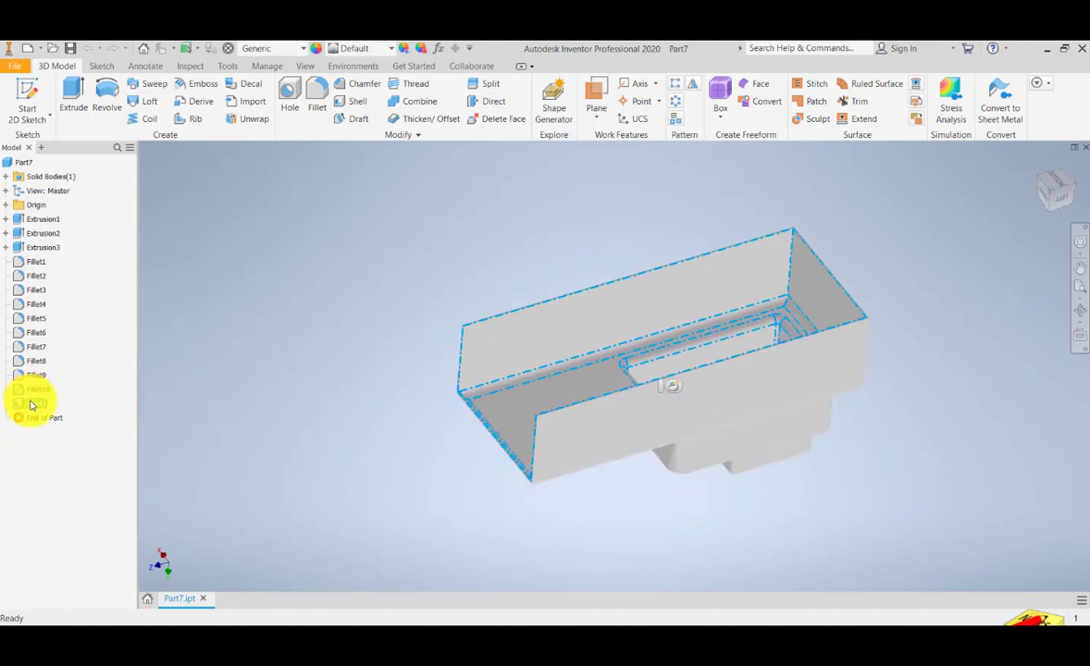
{"action": "right_click", "coordinate": [35, 407]}
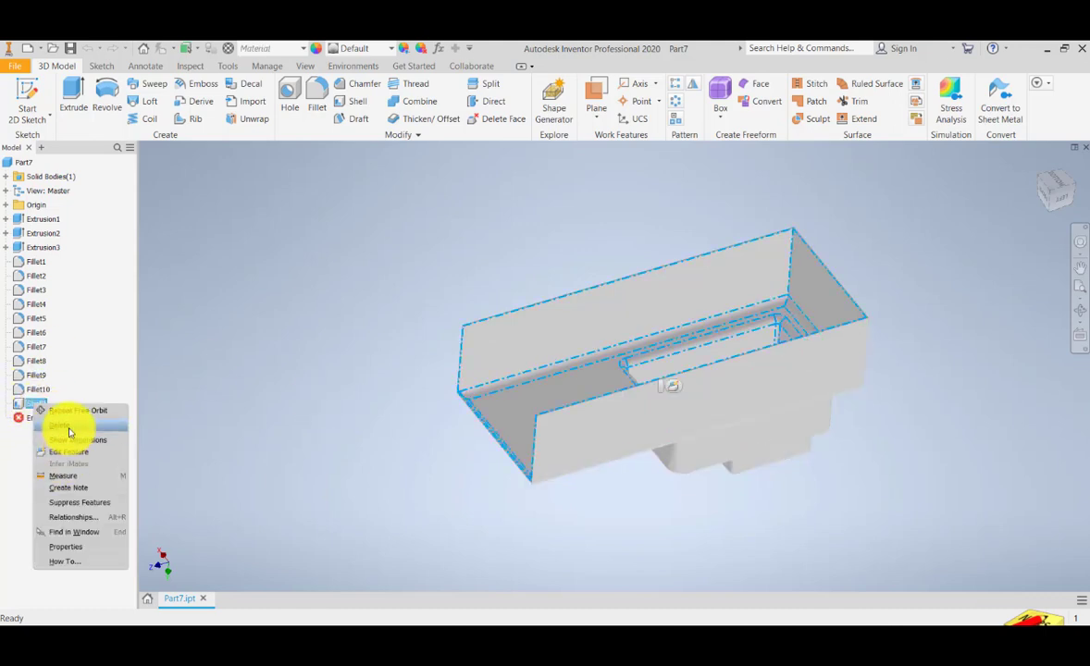
{"action": "left_click", "coordinate": [23, 454]}
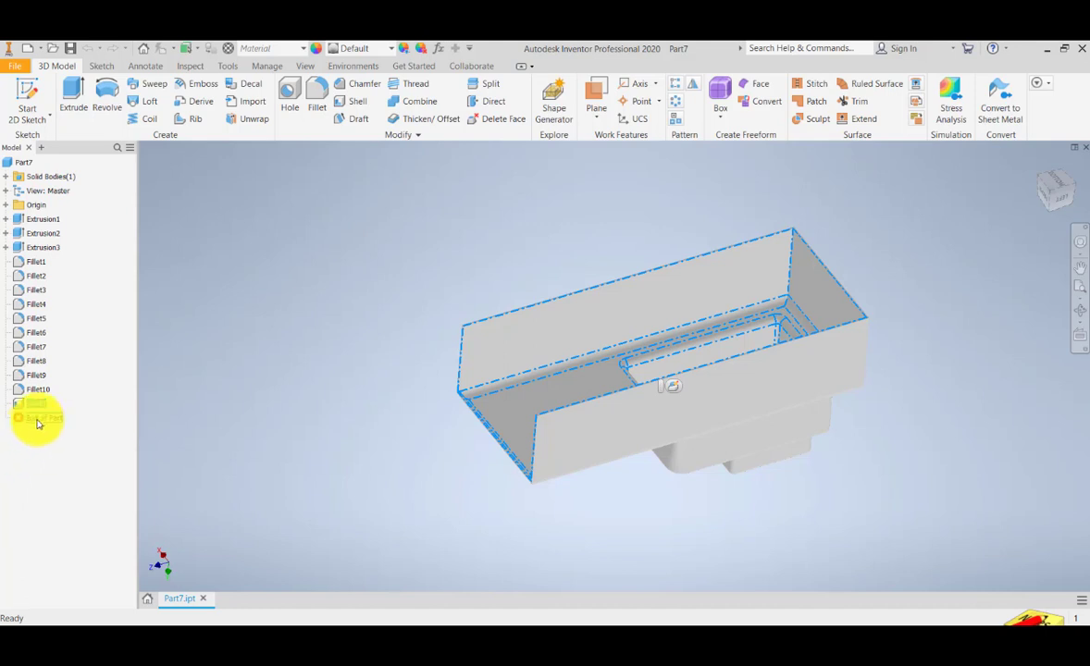
{"action": "right_click", "coordinate": [35, 402]}
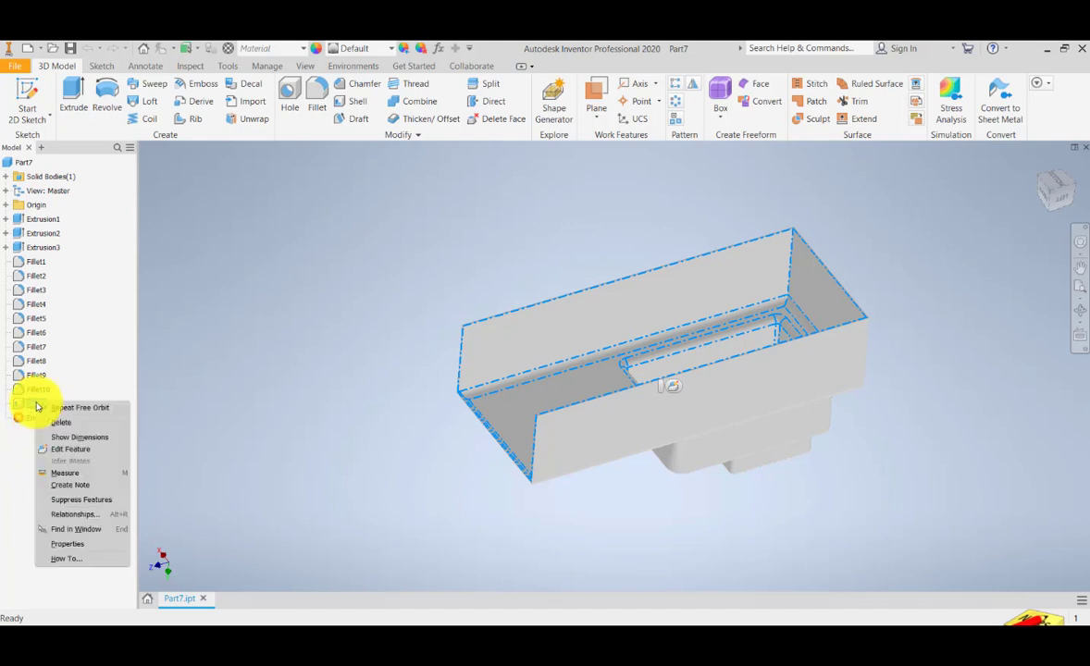
{"action": "left_click", "coordinate": [60, 422]}
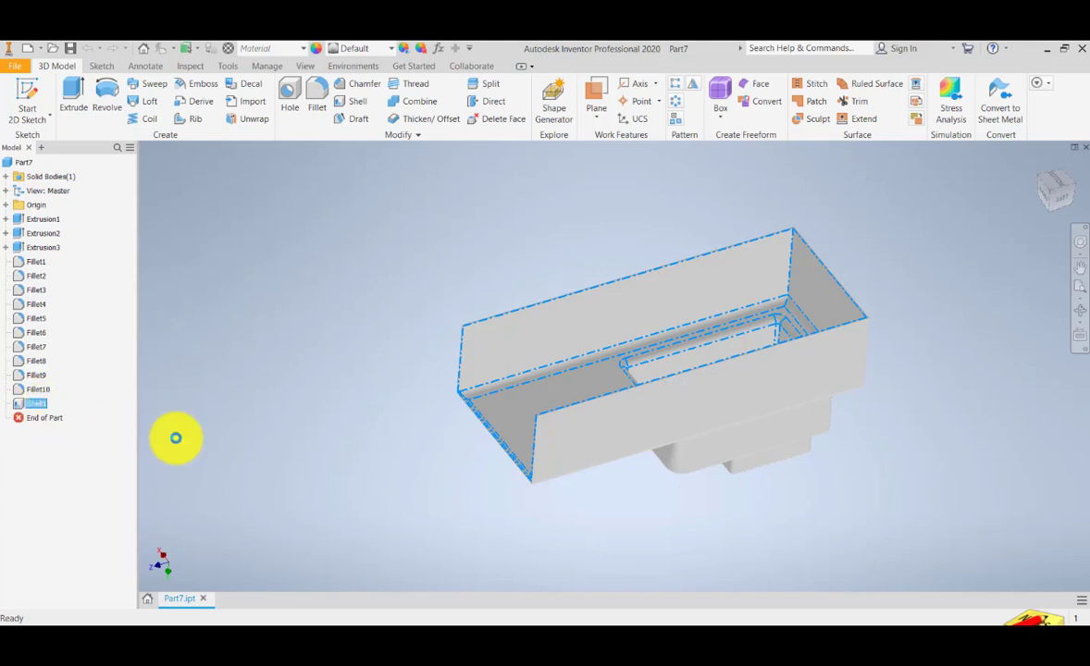
Step: Start a 2D sketch on the origin XZ plane, which lies on the underside of the base block
{"action": "scroll", "coordinate": [523, 351], "scroll_direction": "up", "scroll_amount": 2}
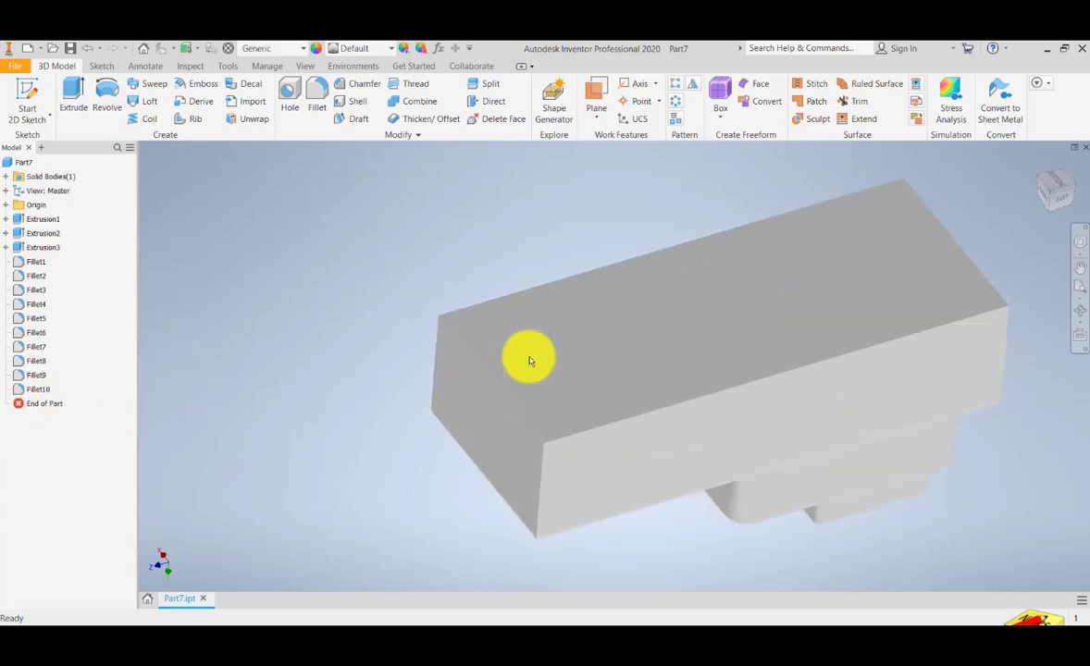
{"action": "left_click", "coordinate": [1076, 314]}
{"action": "left_click_drag", "start_coordinate": [713, 409], "coordinate": [634, 358]}
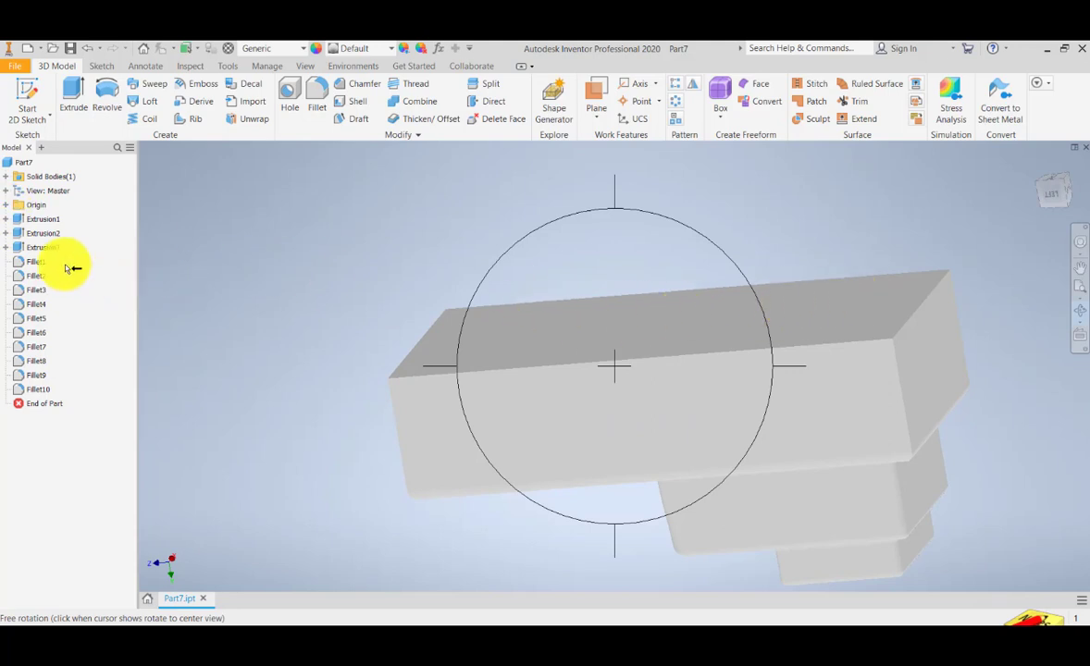
{"action": "left_click", "coordinate": [6, 205]}
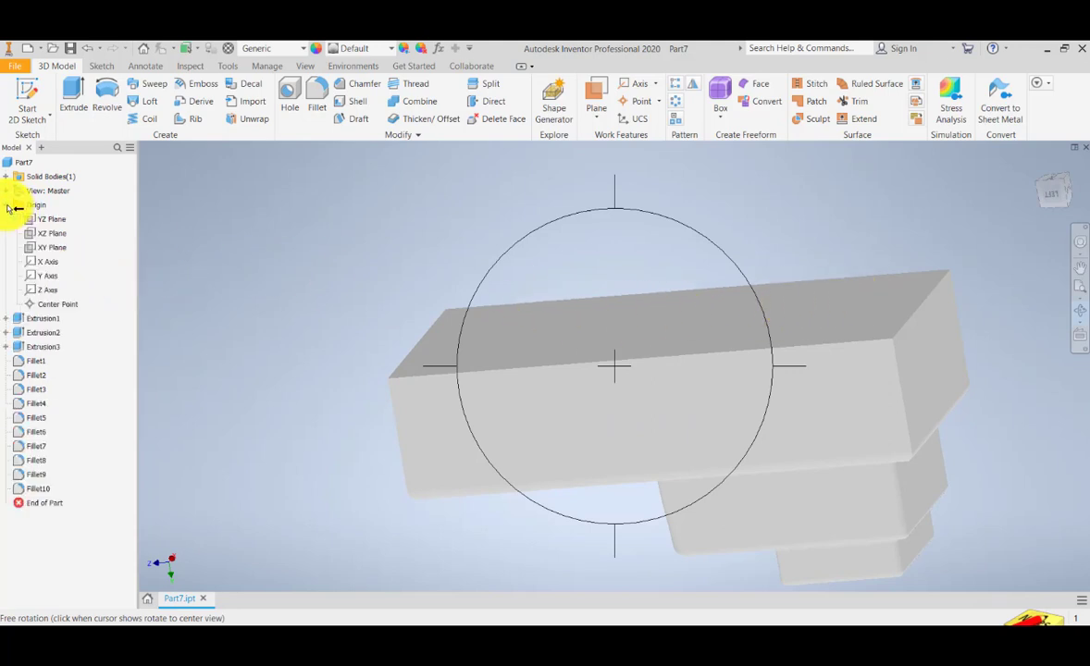
{"action": "left_click", "coordinate": [49, 118]}
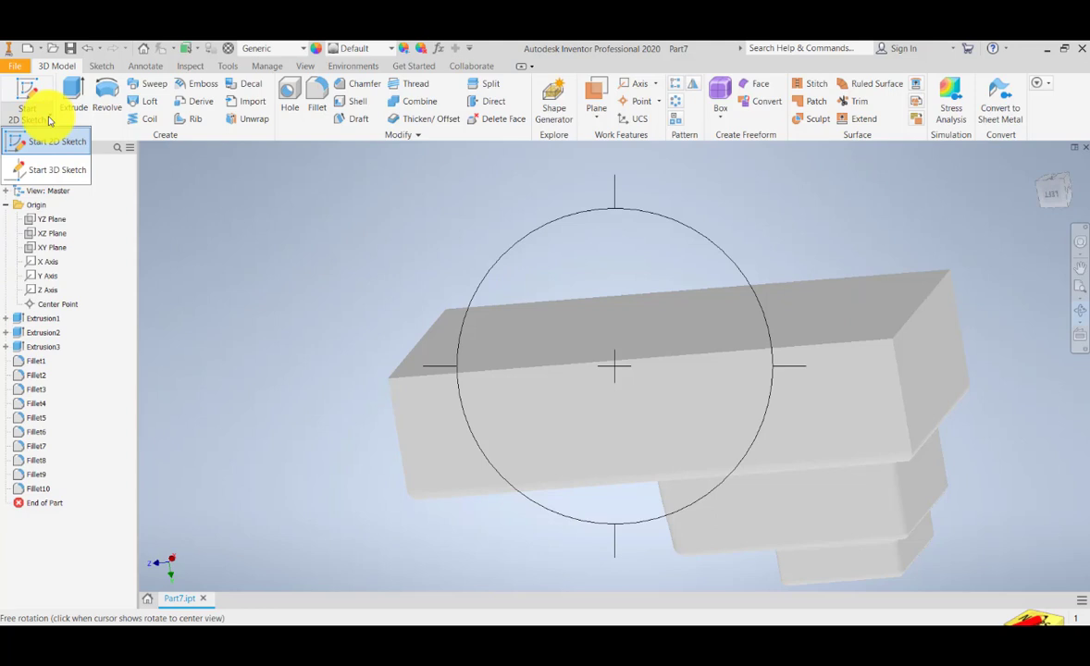
{"action": "left_click", "coordinate": [55, 222]}
{"action": "left_click", "coordinate": [54, 227]}
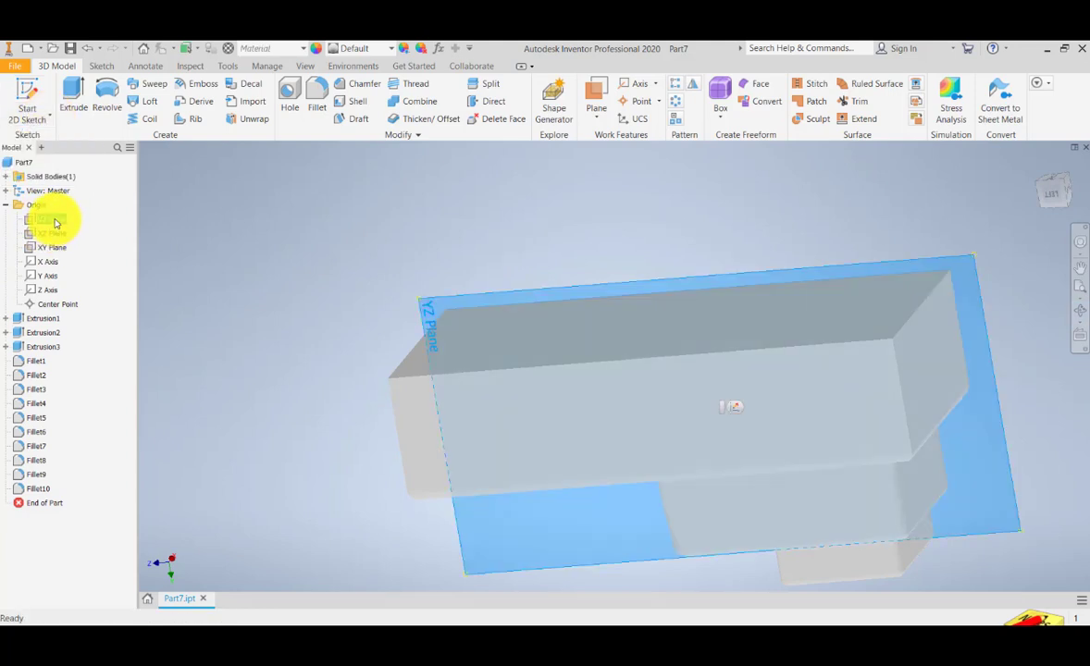
{"action": "left_click", "coordinate": [57, 235]}
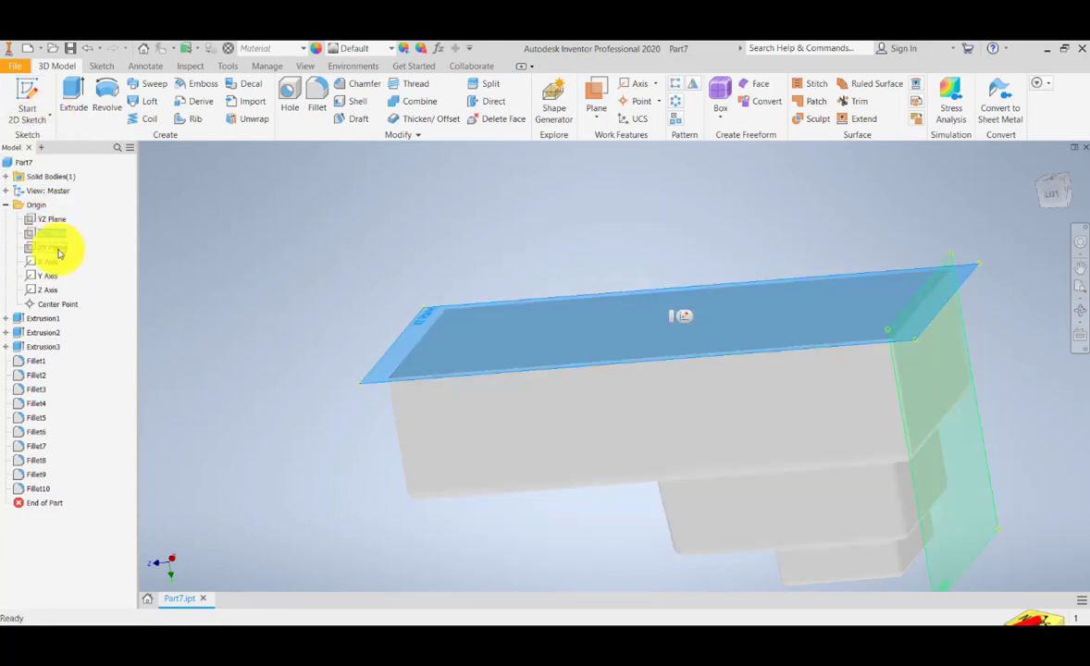
{"action": "left_click", "coordinate": [1079, 309]}
{"action": "left_click_drag", "start_coordinate": [644, 294], "coordinate": [649, 361]}
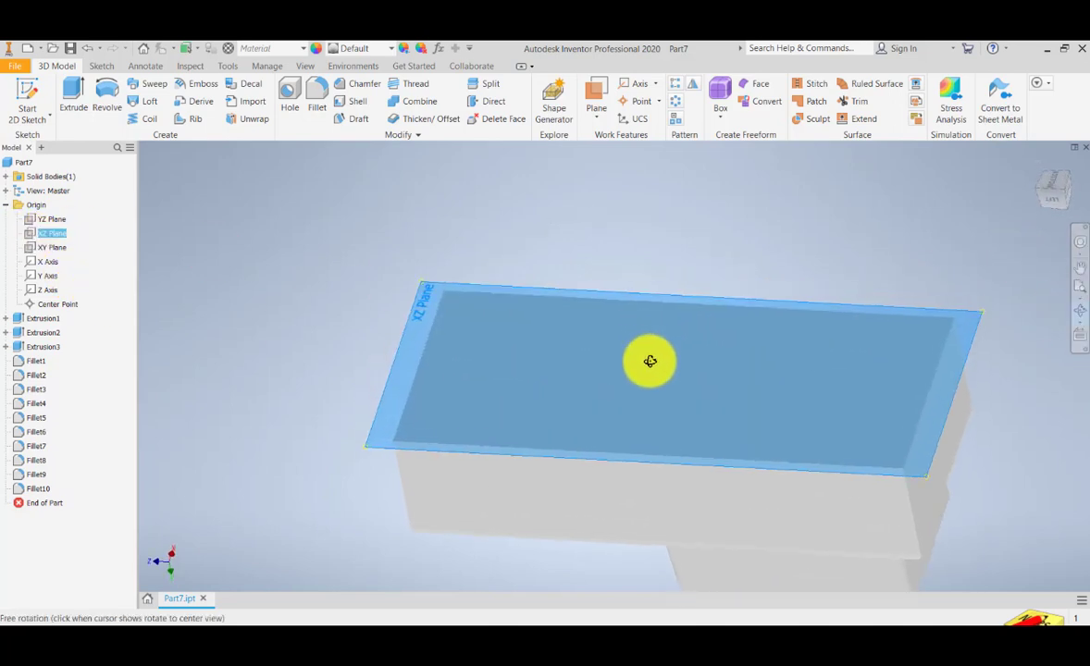
{"action": "left_click", "coordinate": [35, 99]}
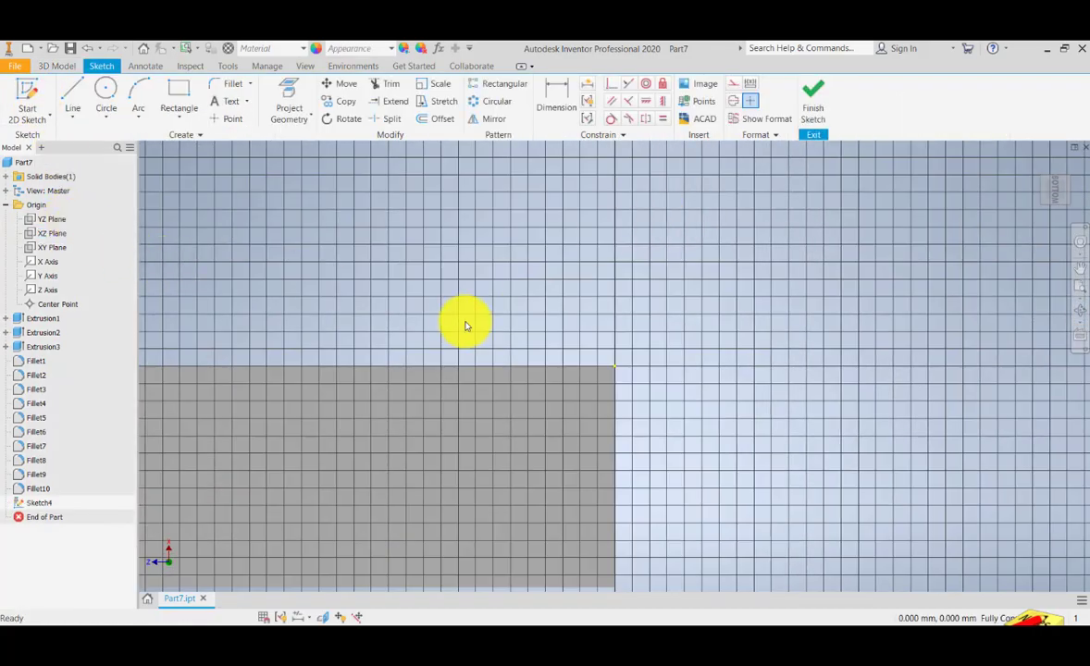
Step: Sketch a rectangle enclosing the block's whole underside, with one short side about 28.5 mm beyond the block's end edge farthest from the origin
{"action": "middle_click_drag", "start_coordinate": [463, 321], "coordinate": [588, 285]}
{"action": "middle_click_drag", "start_coordinate": [383, 418], "coordinate": [459, 378]}
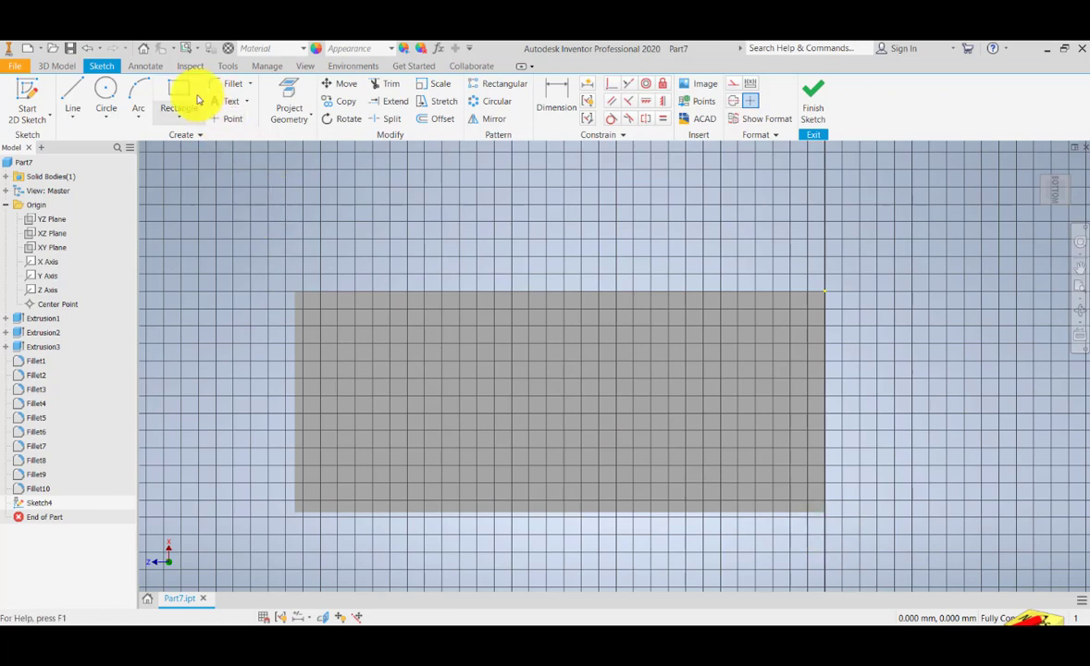
{"action": "left_click", "coordinate": [170, 90]}
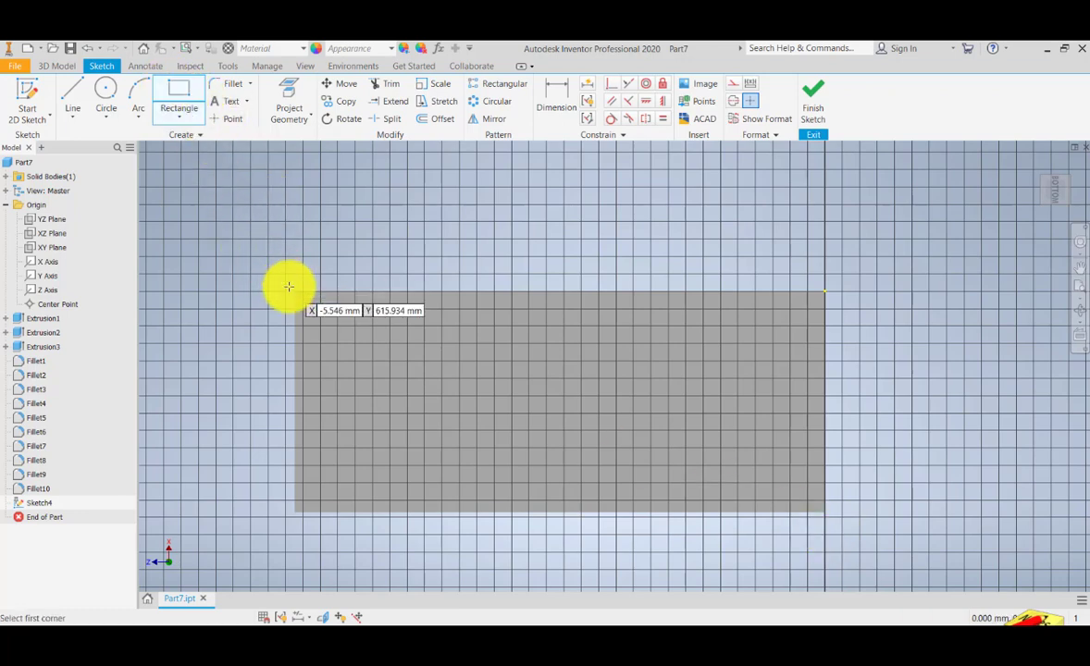
{"action": "left_click", "coordinate": [270, 272]}
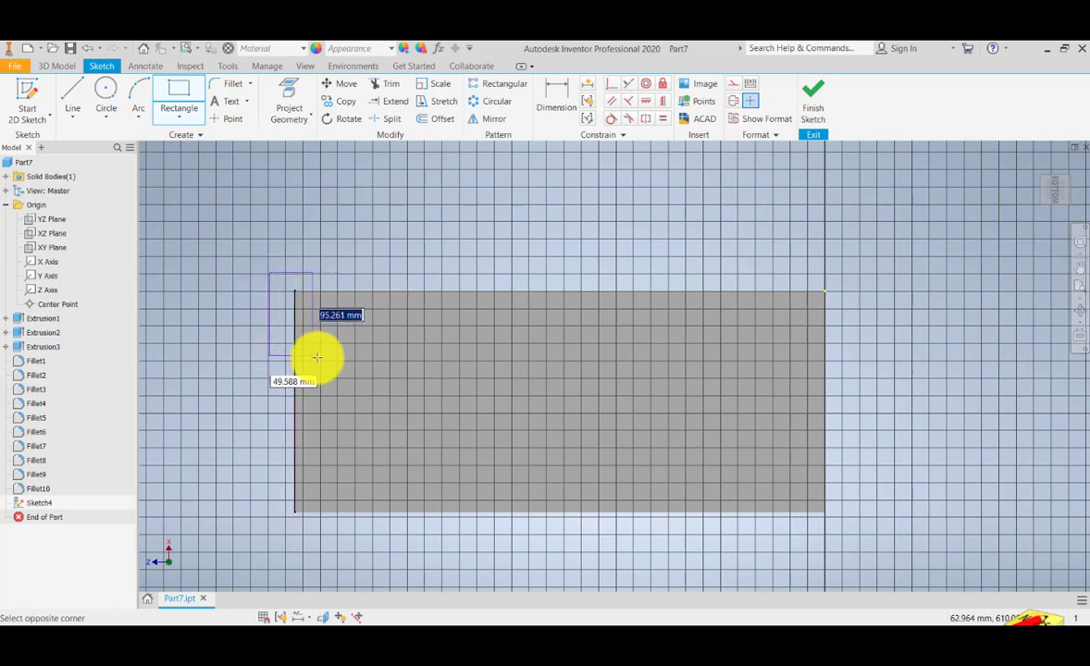
{"action": "left_click", "coordinate": [842, 534]}
{"action": "scroll", "coordinate": [304, 315], "scroll_direction": "down", "scroll_amount": 2}
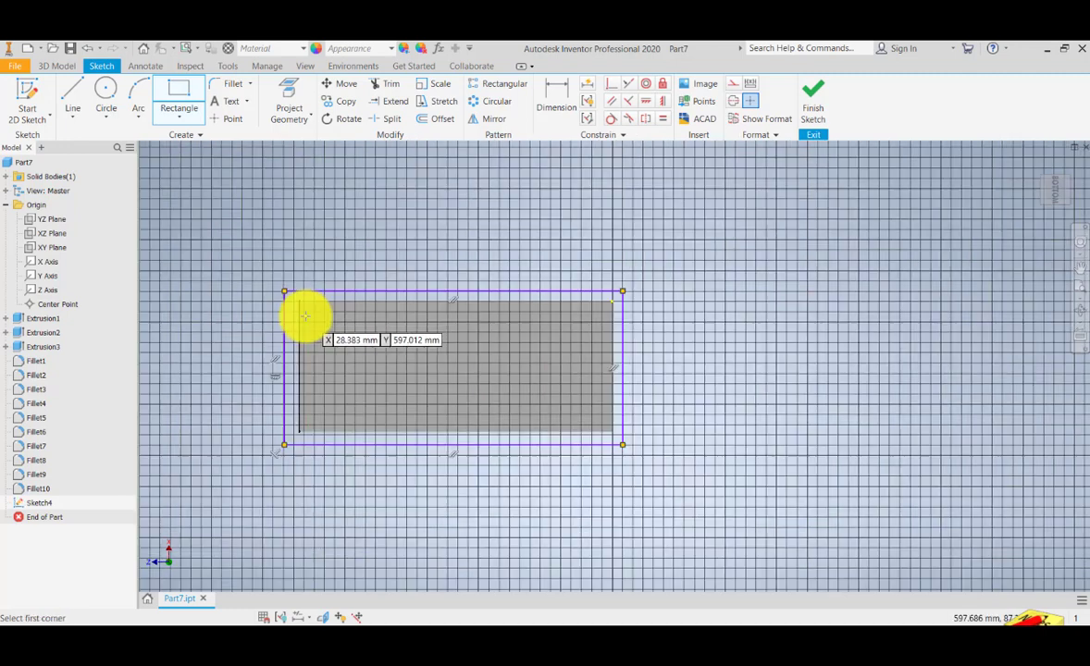
{"action": "scroll", "coordinate": [305, 315], "scroll_direction": "up", "scroll_amount": 2}
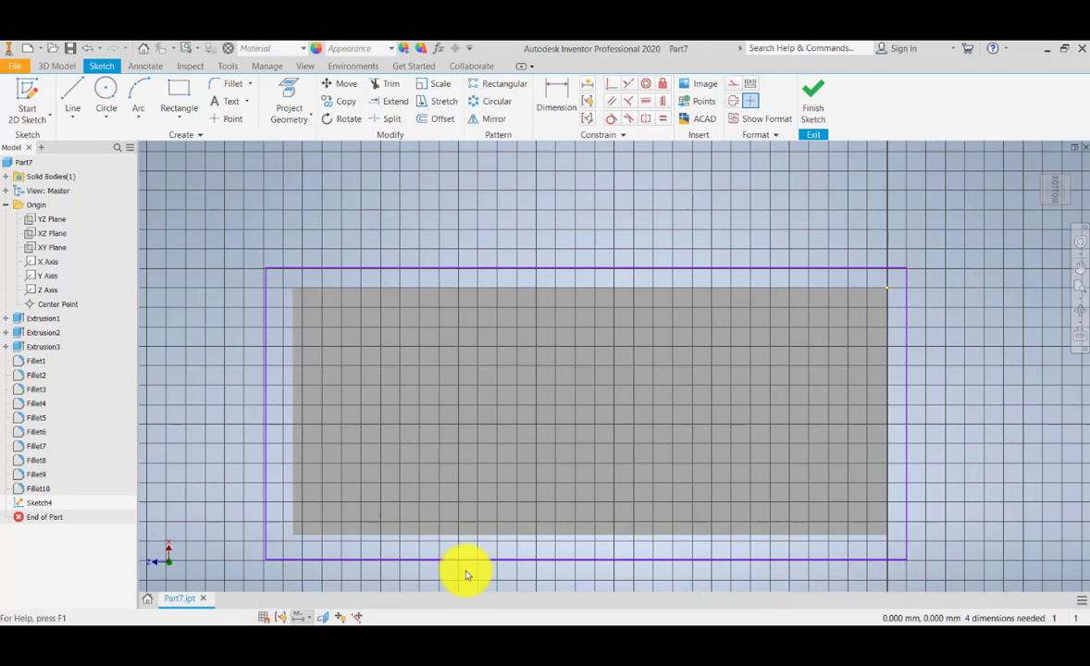
{"action": "key", "text": "Escape"}
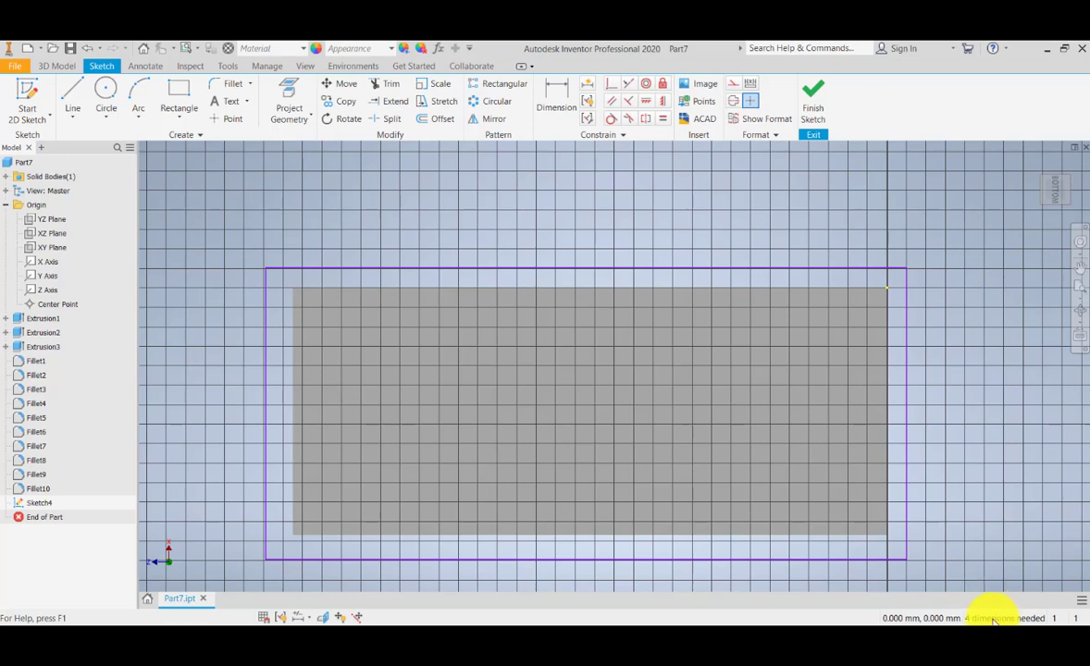
Step: Dimension the gap between the rectangle's short side and the block's end edge farthest from the origin, accepting the measured value
{"action": "left_click", "coordinate": [551, 93]}
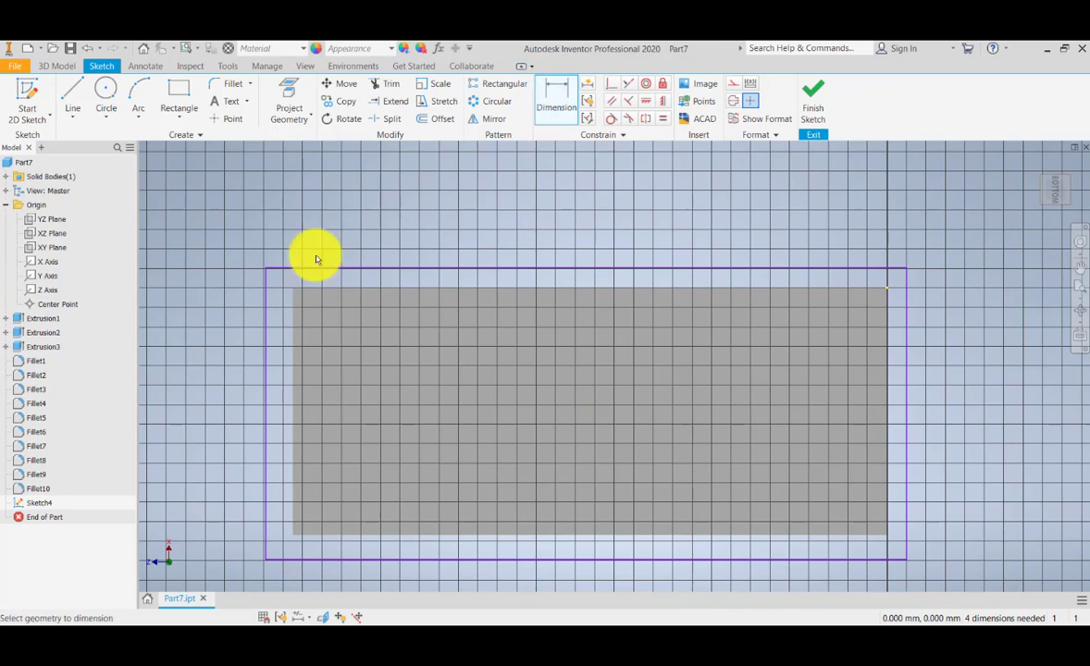
{"action": "left_click", "coordinate": [265, 316]}
{"action": "left_click", "coordinate": [221, 307]}
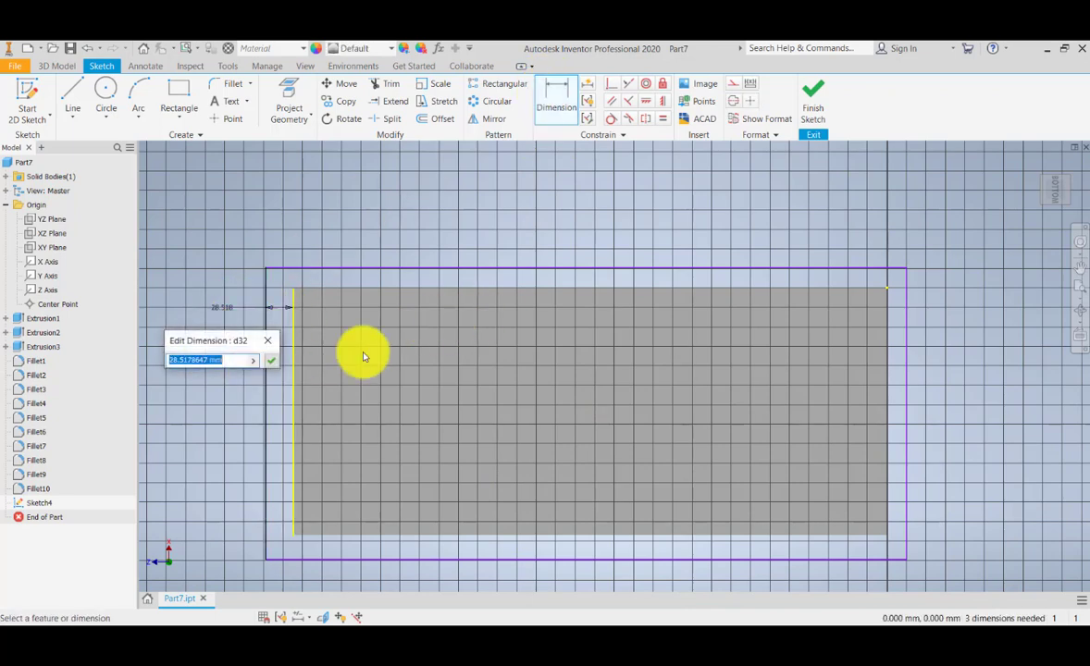
{"action": "left_click", "coordinate": [263, 360]}
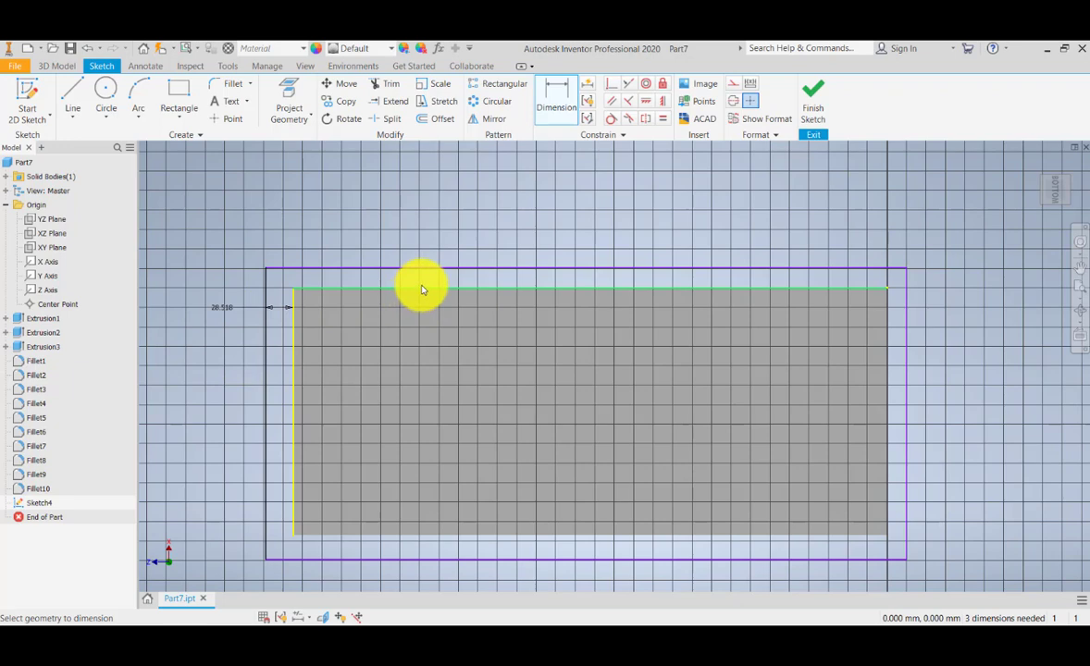
Step: Dimension the gap between the rectangle's long side and the block's long edge through the origin, accepting the measured value
{"action": "left_click", "coordinate": [421, 289]}
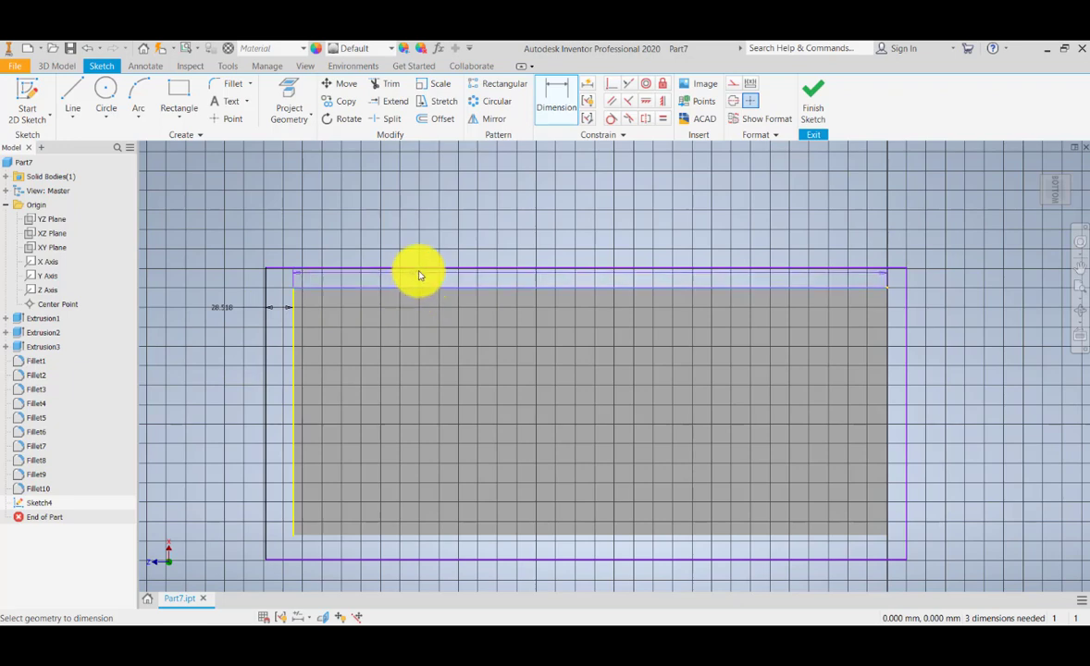
{"action": "left_click", "coordinate": [438, 217]}
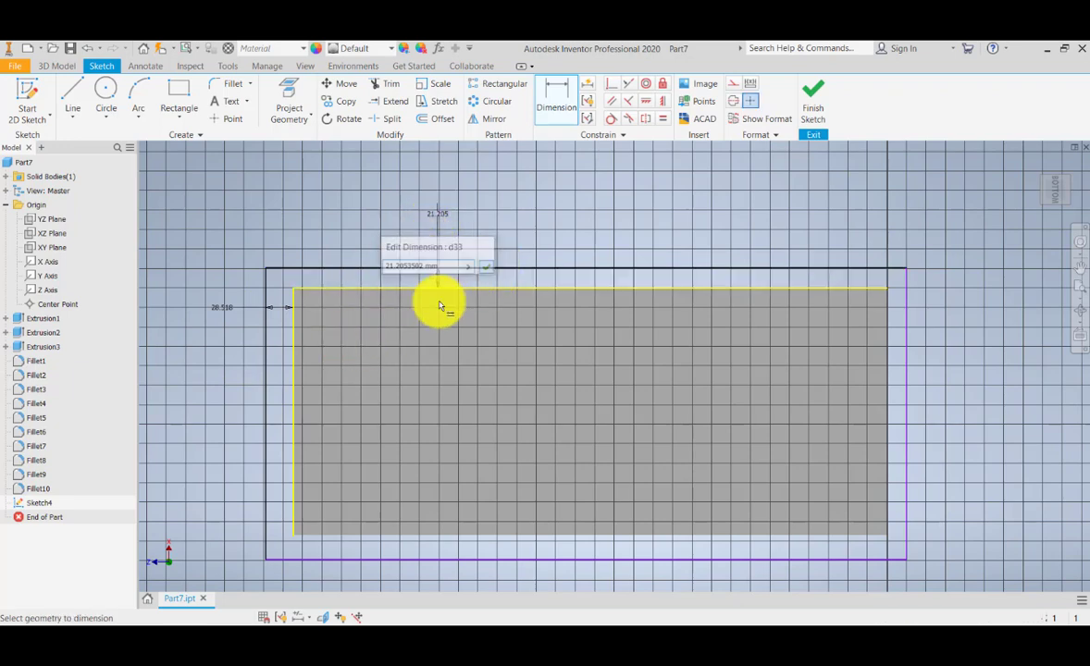
{"action": "key", "text": "Return"}
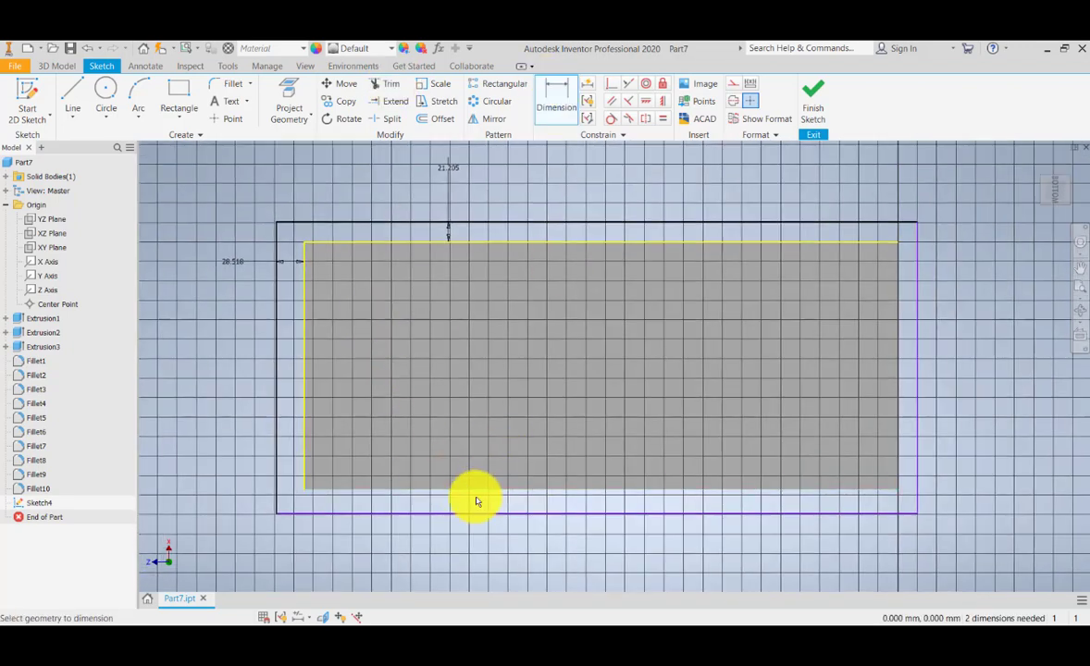
Step: Dimension the gap at the block's opposite long edge and make it equal to the first long-side gap by referencing d33
{"action": "left_click", "coordinate": [481, 492]}
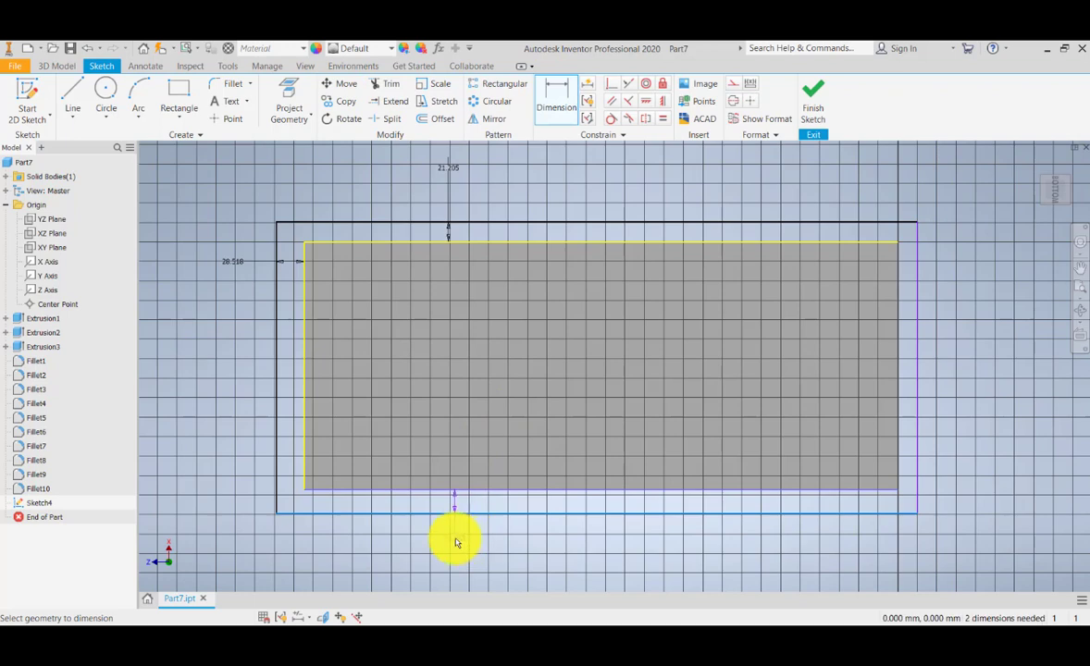
{"action": "left_click", "coordinate": [455, 543]}
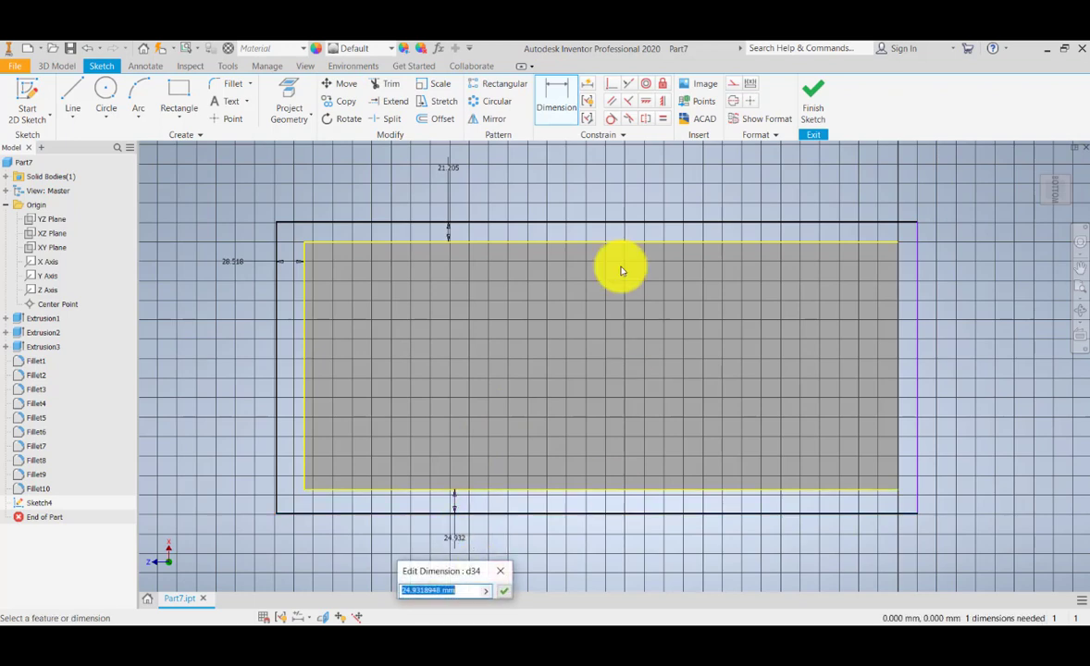
{"action": "left_click", "coordinate": [449, 169]}
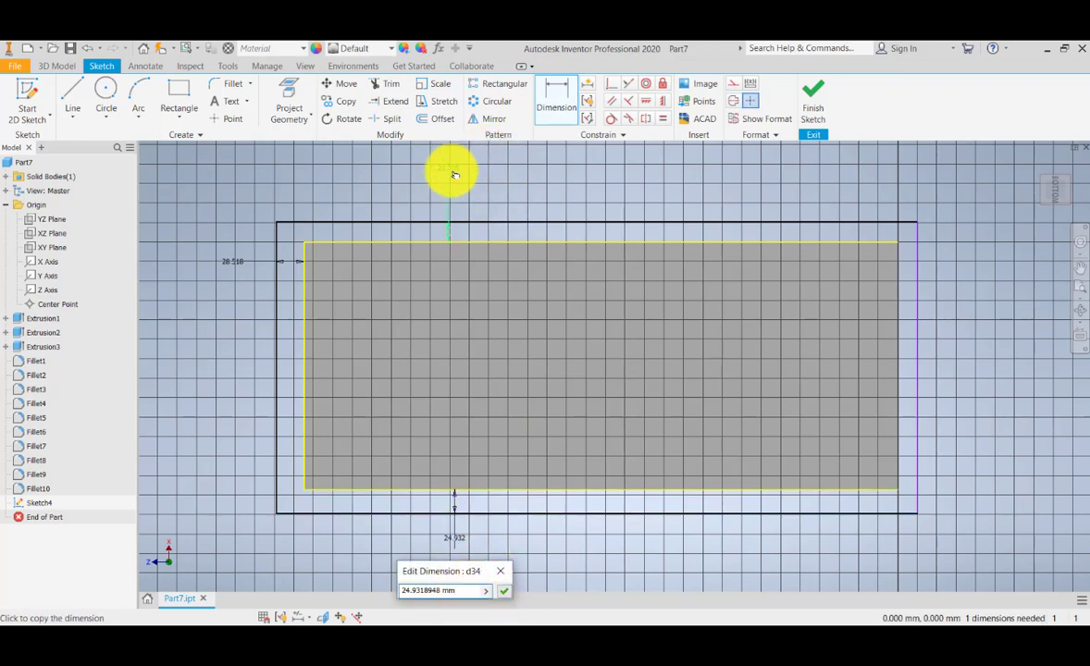
{"action": "left_click", "coordinate": [505, 592]}
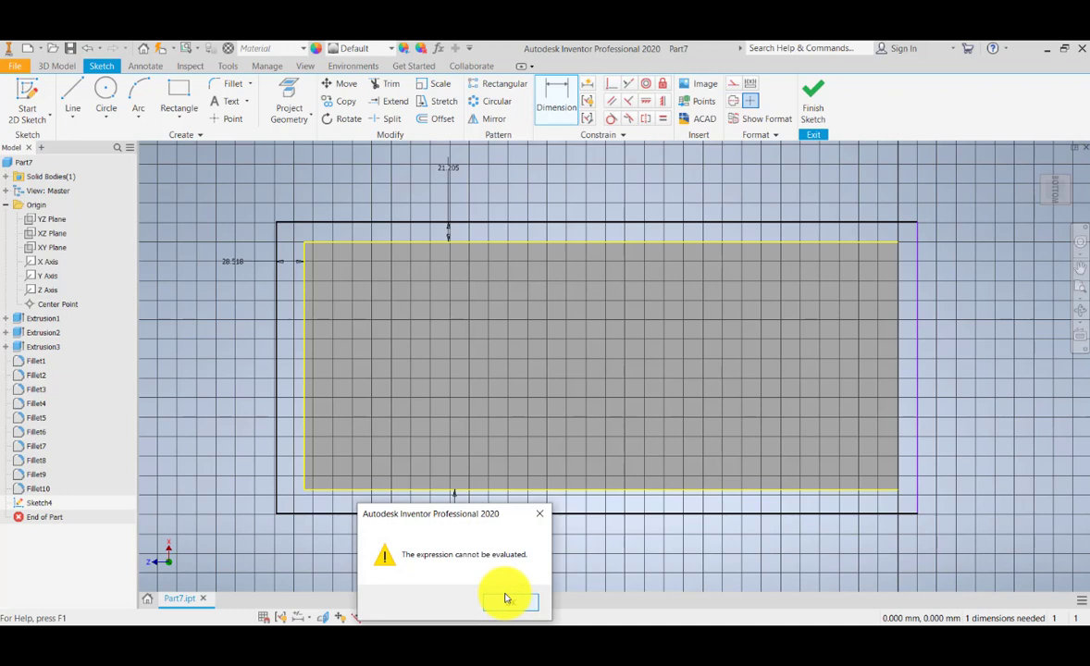
{"action": "left_click", "coordinate": [492, 603]}
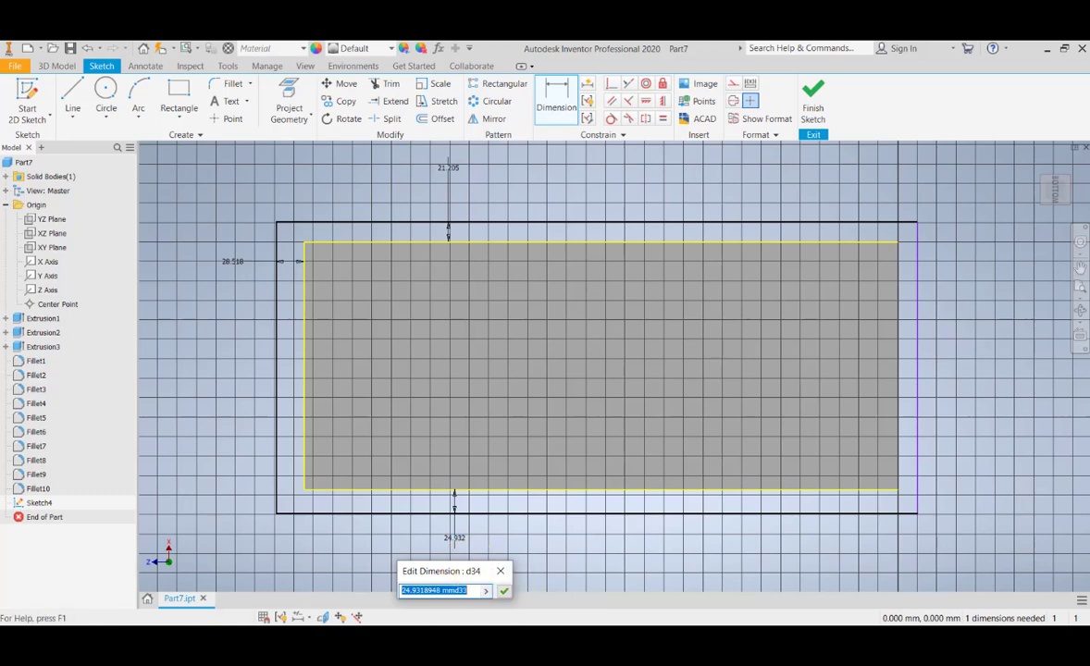
{"action": "key", "text": "BackSpace"}
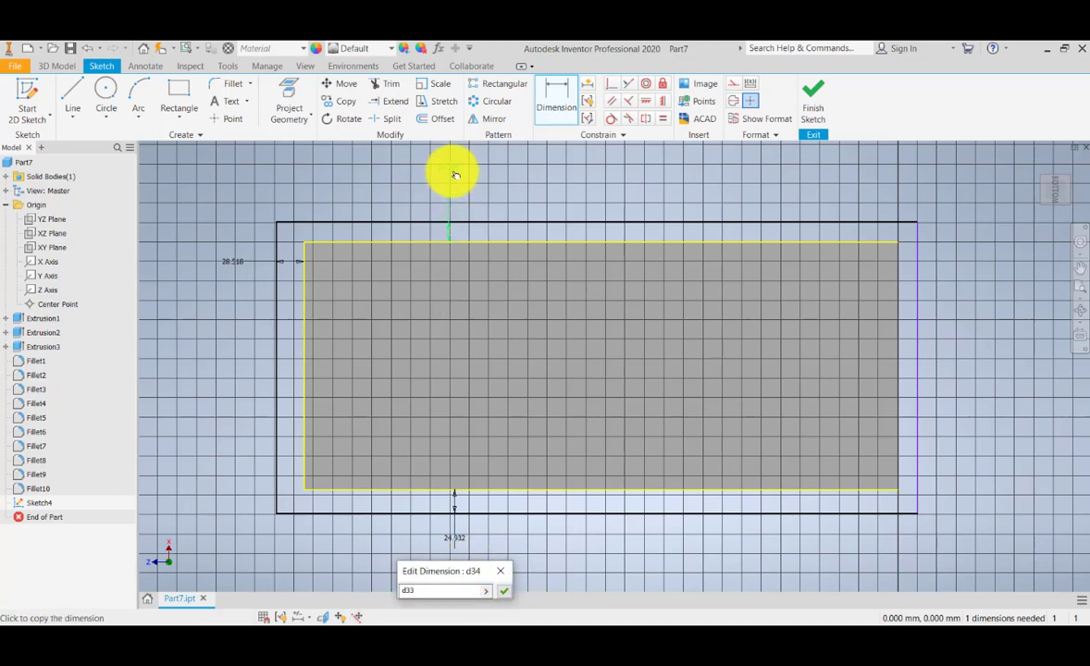
{"action": "left_click", "coordinate": [503, 590]}
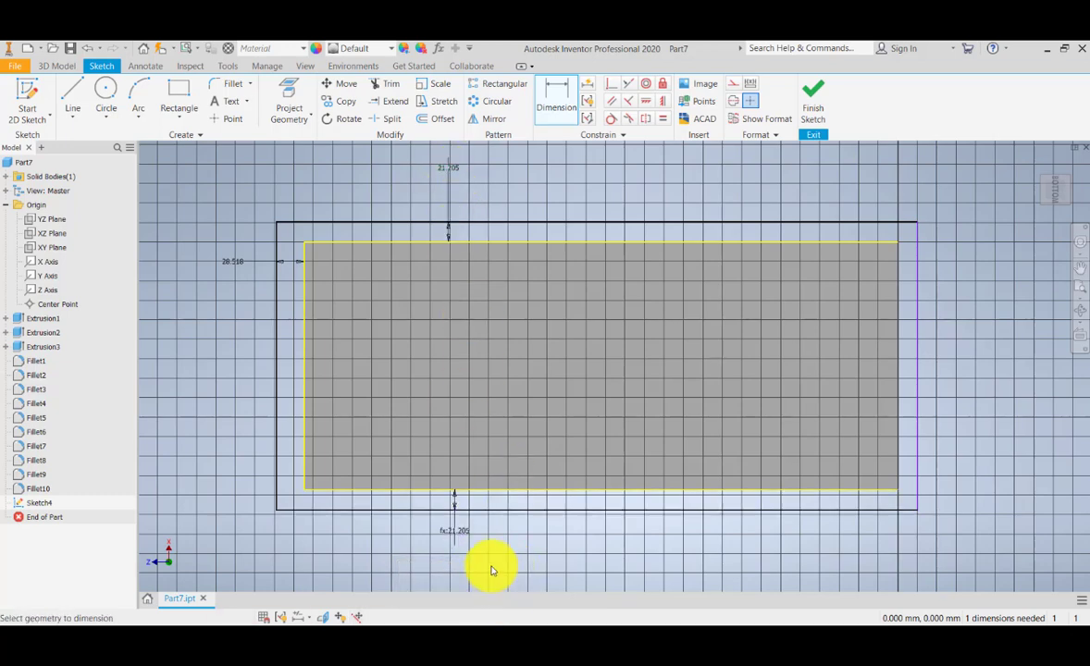
Step: Inspect the equalized gap between the rectangle and the block along the long edge away from the origin and its corner
{"action": "scroll", "coordinate": [440, 529], "scroll_direction": "down", "scroll_amount": 5}
{"action": "scroll", "coordinate": [446, 535], "scroll_direction": "up", "scroll_amount": 7}
{"action": "middle_click_drag", "start_coordinate": [417, 525], "coordinate": [445, 528]}
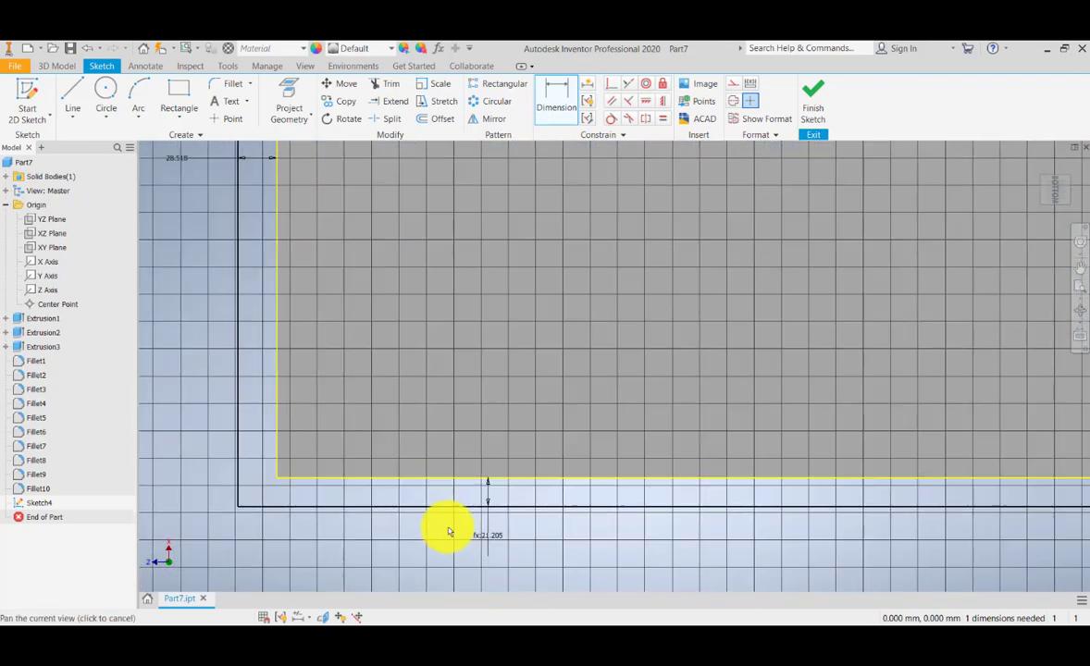
{"action": "scroll", "coordinate": [429, 511], "scroll_direction": "up", "scroll_amount": 7}
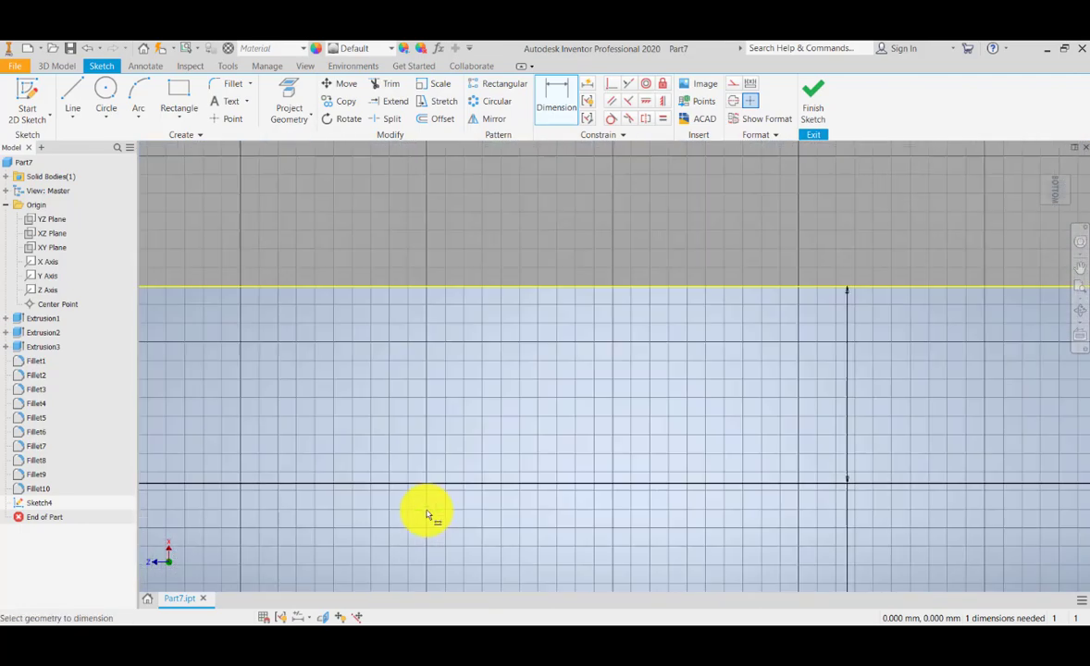
{"action": "scroll", "coordinate": [364, 437], "scroll_direction": "down", "scroll_amount": 6}
{"action": "middle_click_drag", "start_coordinate": [395, 455], "coordinate": [480, 531]}
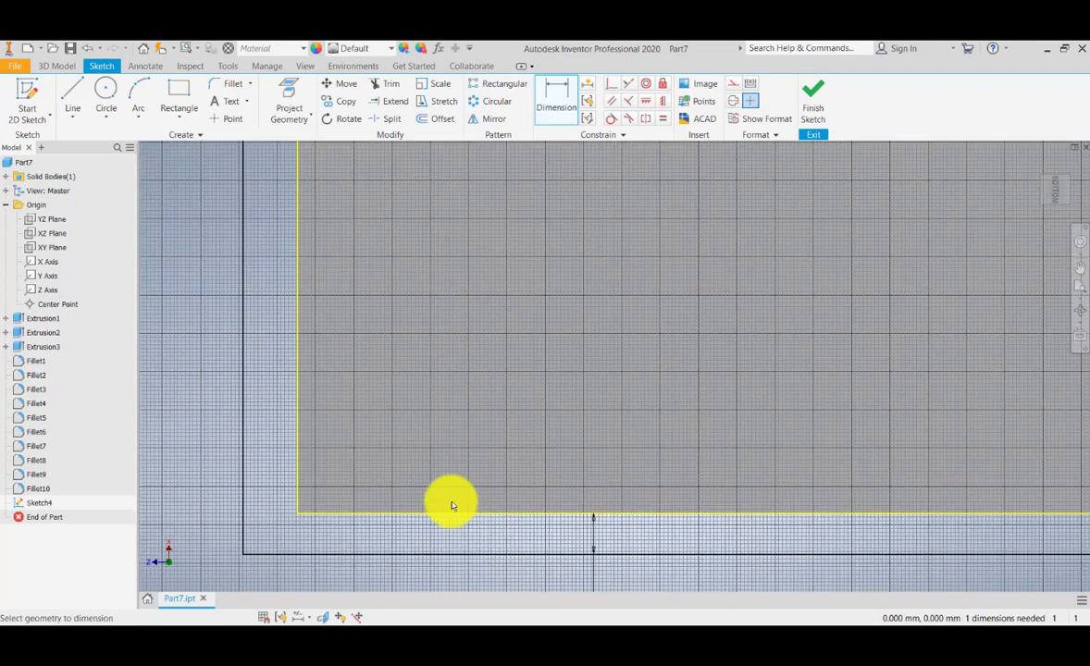
{"action": "scroll", "coordinate": [437, 492], "scroll_direction": "up", "scroll_amount": 5}
{"action": "scroll", "coordinate": [436, 491], "scroll_direction": "down", "scroll_amount": 7}
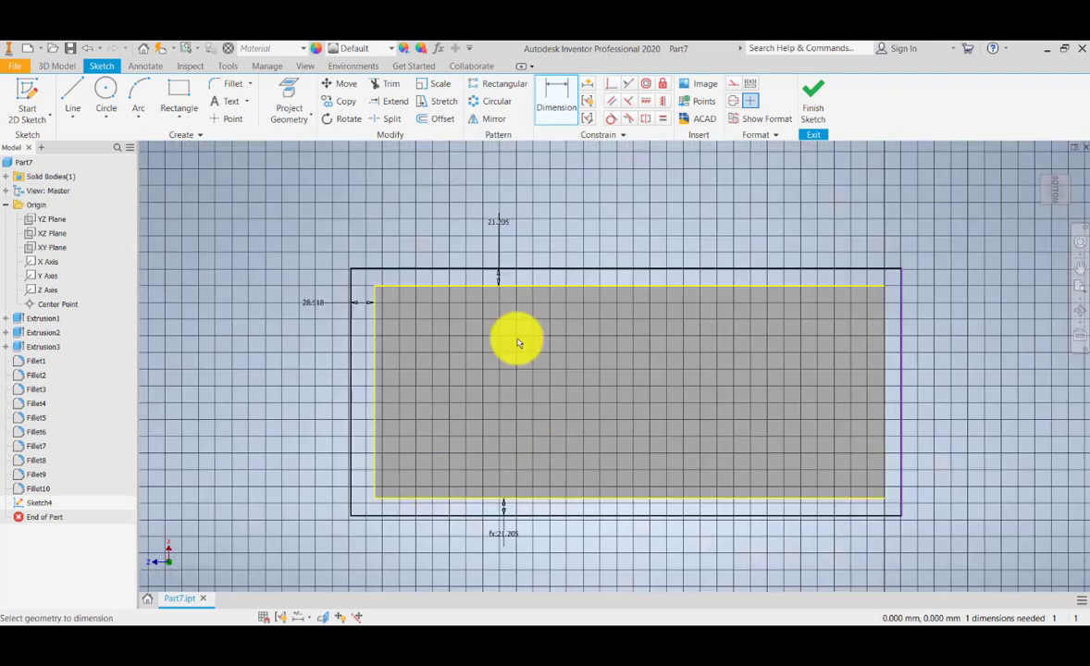
{"action": "left_click", "coordinate": [550, 97]}
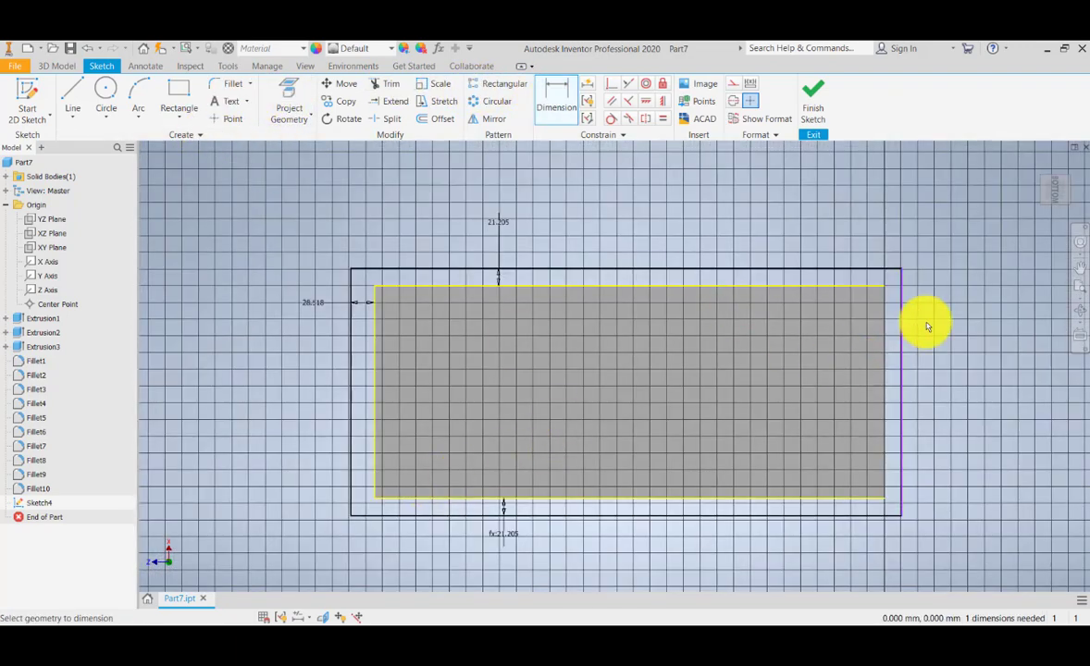
{"action": "left_click", "coordinate": [897, 329]}
{"action": "left_click", "coordinate": [889, 332]}
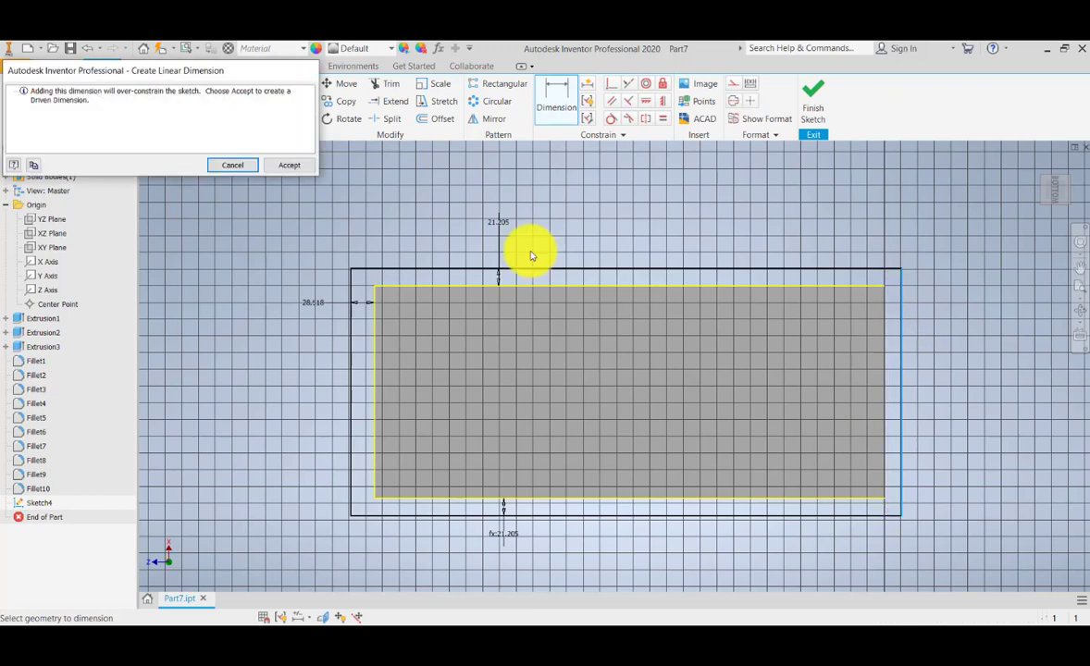
{"action": "key", "text": "Escape"}
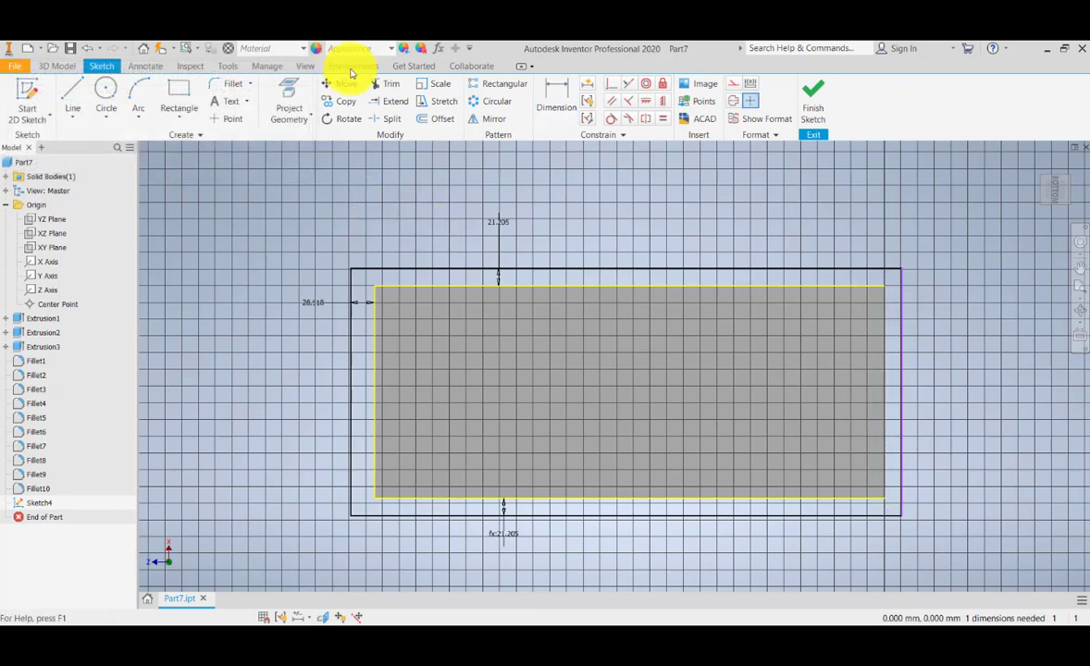
Step: Dimension the gap between the rectangle's short side and the block's end edge at the origin, accepting the measured value
{"action": "left_click", "coordinate": [555, 97]}
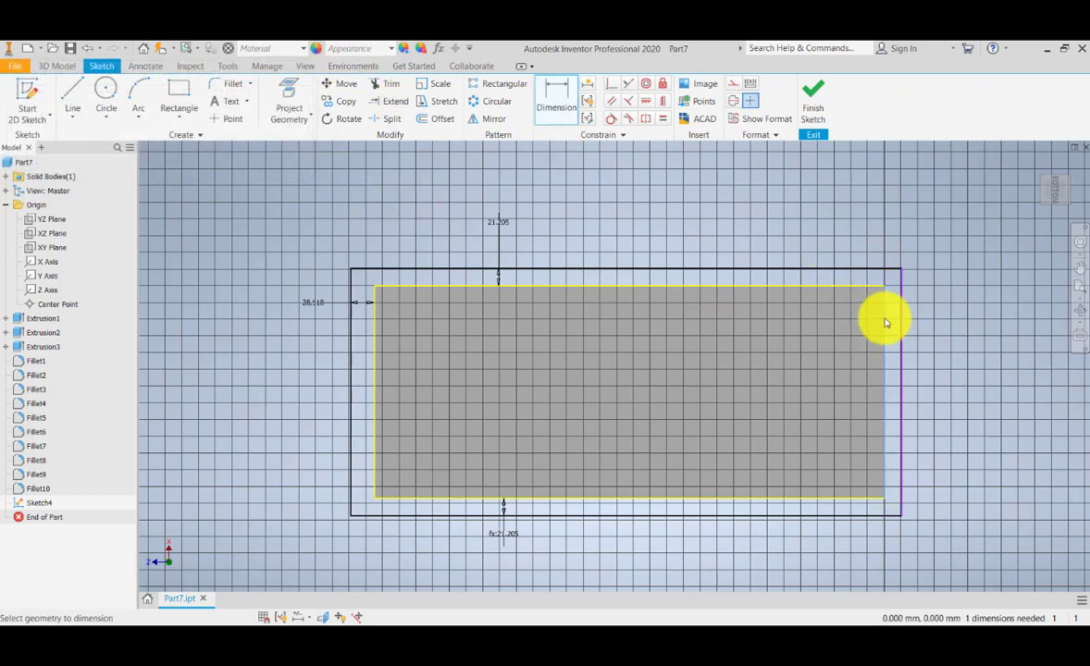
{"action": "left_click", "coordinate": [900, 320]}
{"action": "left_click", "coordinate": [964, 325]}
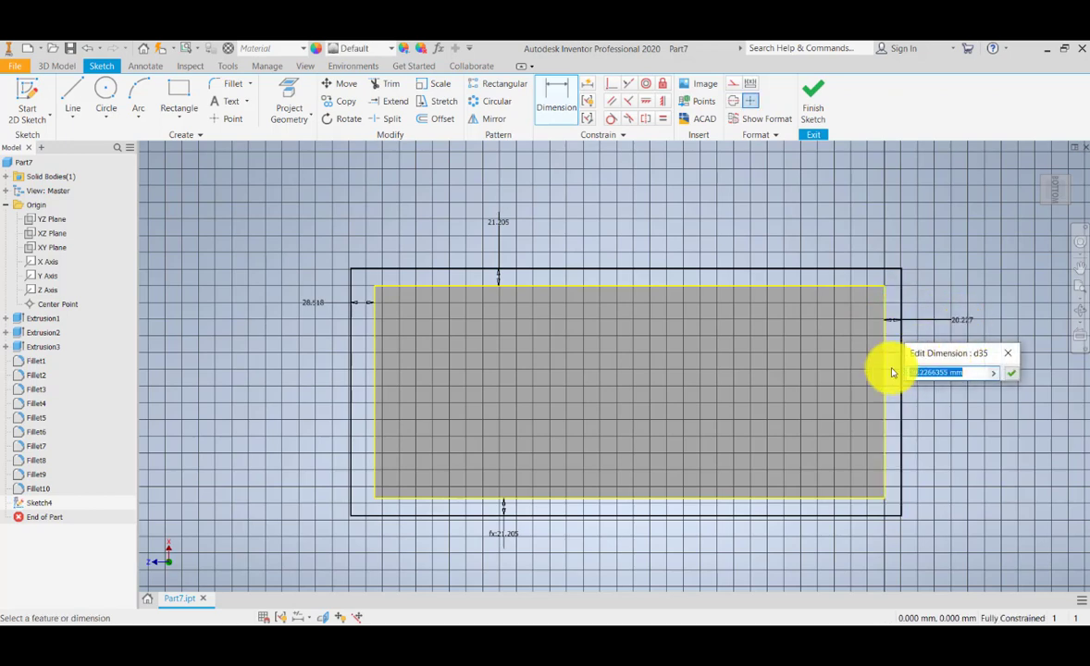
{"action": "key", "text": "Escape"}
{"action": "key", "text": "Escape"}
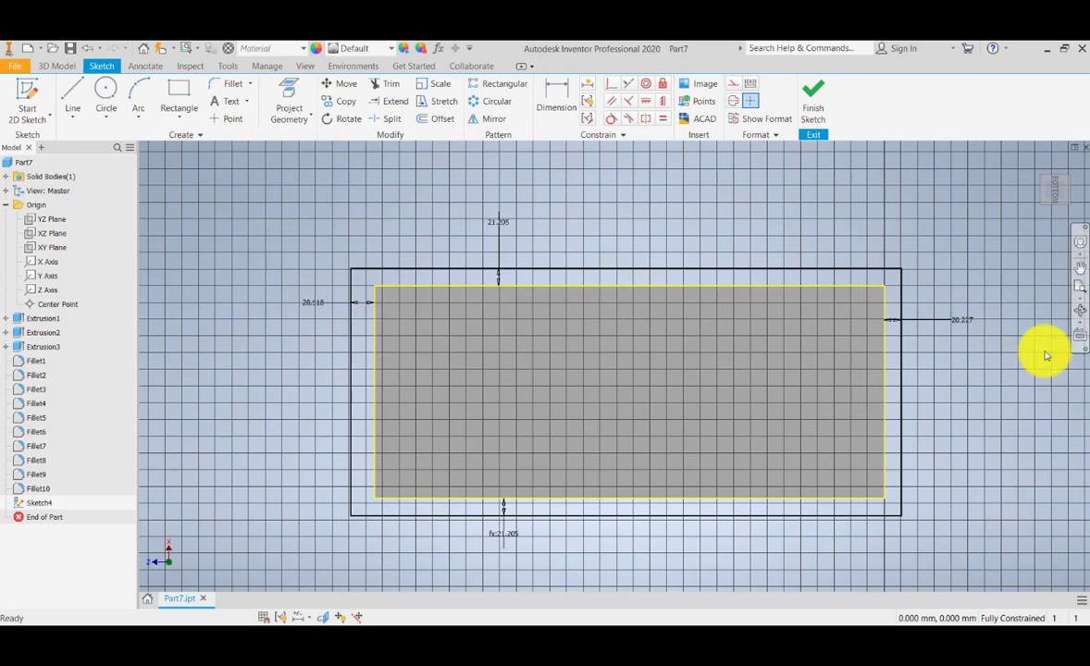
Step: Set the gap at the end farthest from the origin equal to the origin-end gap by referencing d35, and finish the sketch
{"action": "double_click", "coordinate": [314, 305]}
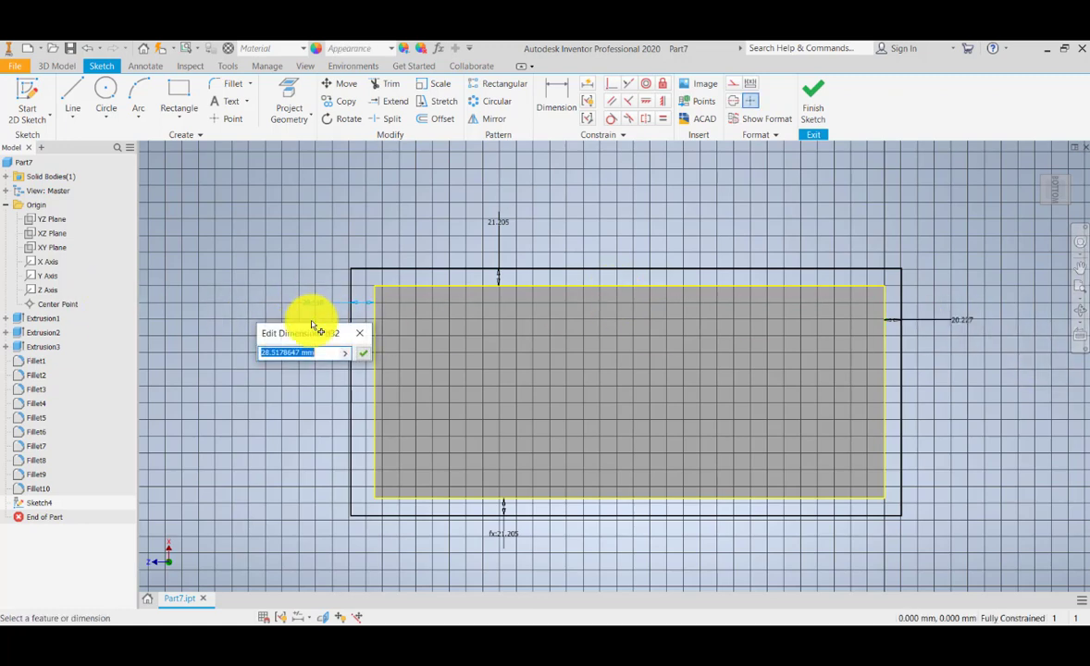
{"action": "left_click", "coordinate": [967, 319]}
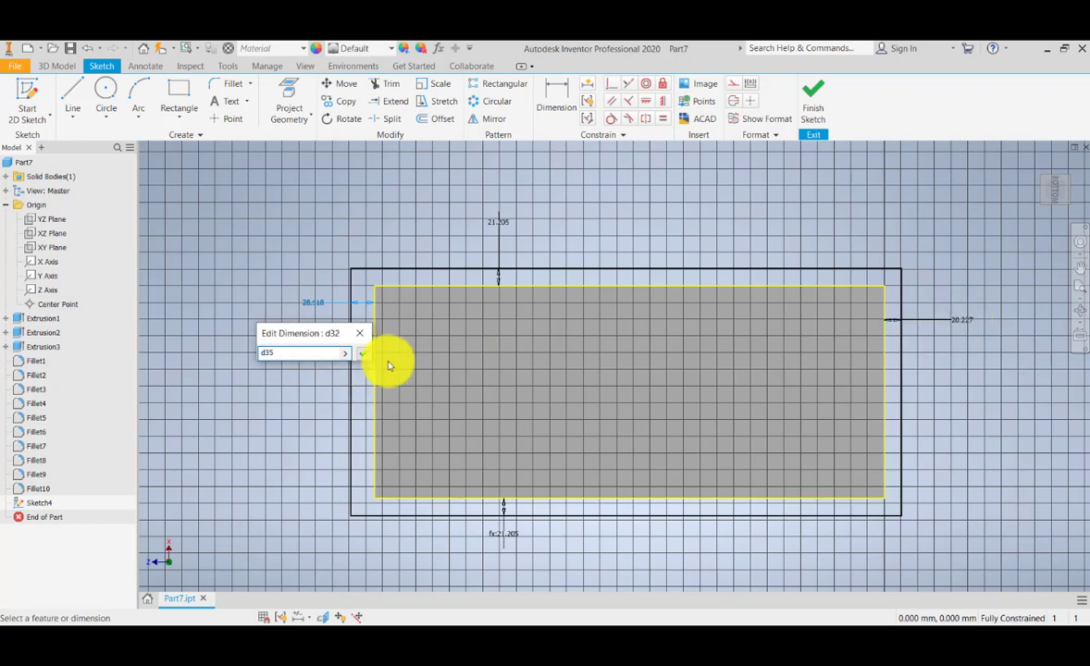
{"action": "left_click", "coordinate": [363, 354]}
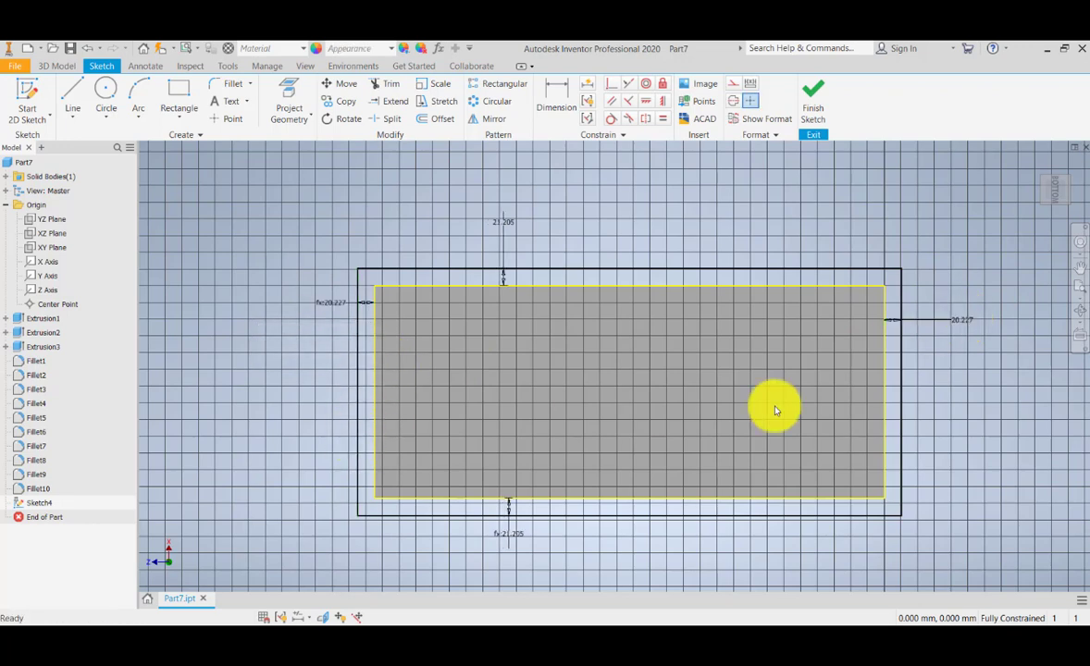
{"action": "left_click", "coordinate": [812, 109]}
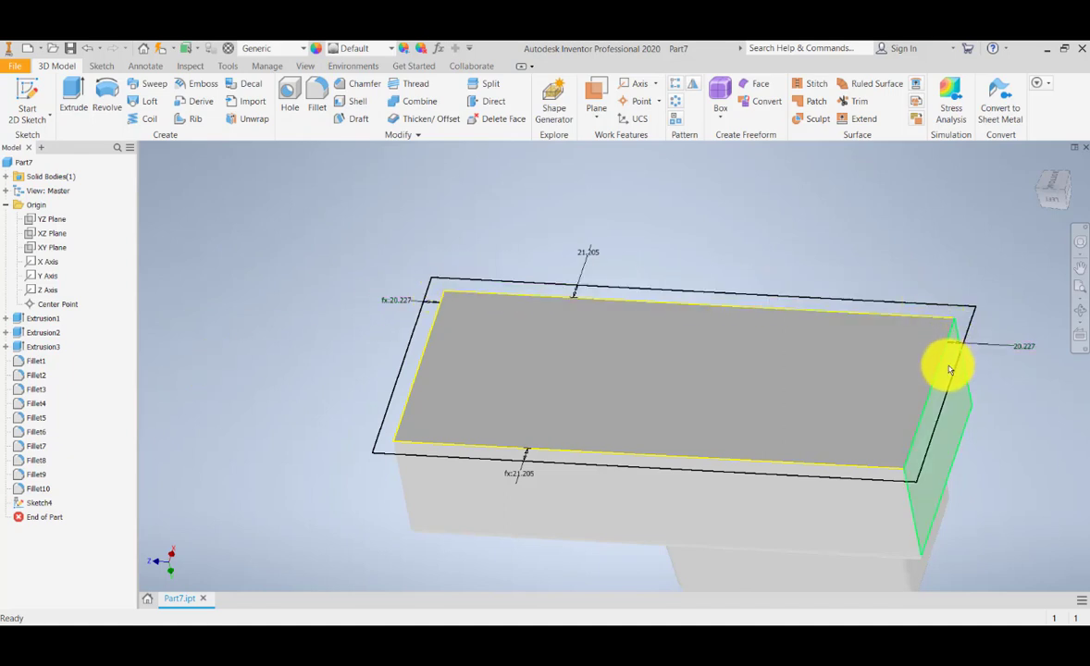
Step: Shell the part with a 3 mm wall thickness, removing the base block's underside face
{"action": "left_click", "coordinate": [891, 398]}
{"action": "middle_click_drag", "start_coordinate": [382, 397], "coordinate": [360, 376]}
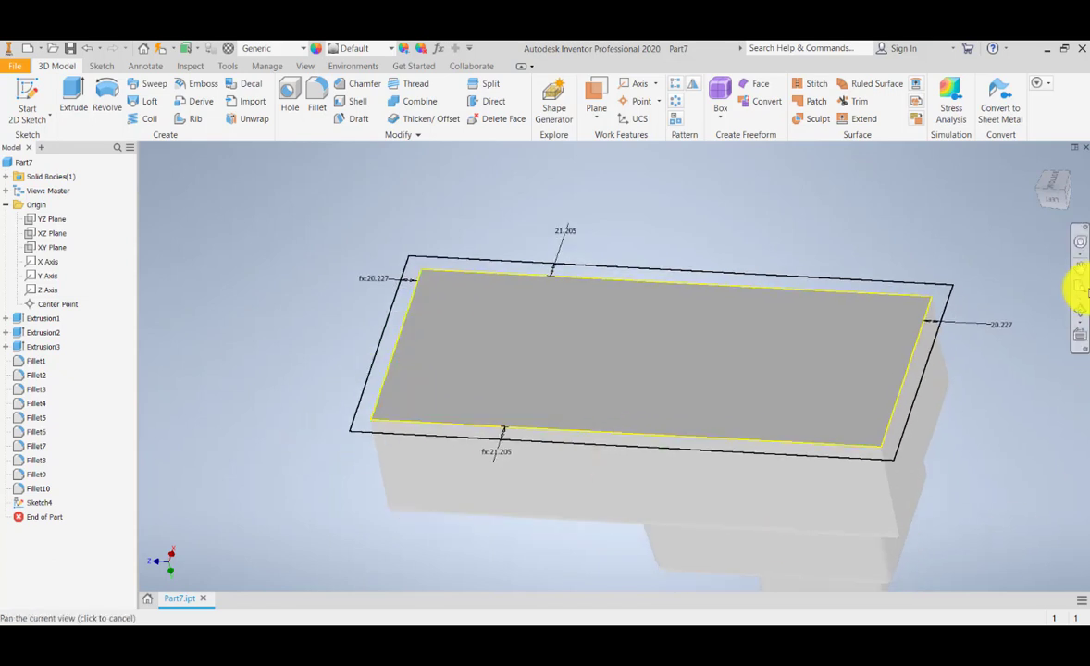
{"action": "left_click", "coordinate": [1078, 310]}
{"action": "left_click_drag", "start_coordinate": [491, 455], "coordinate": [318, 378]}
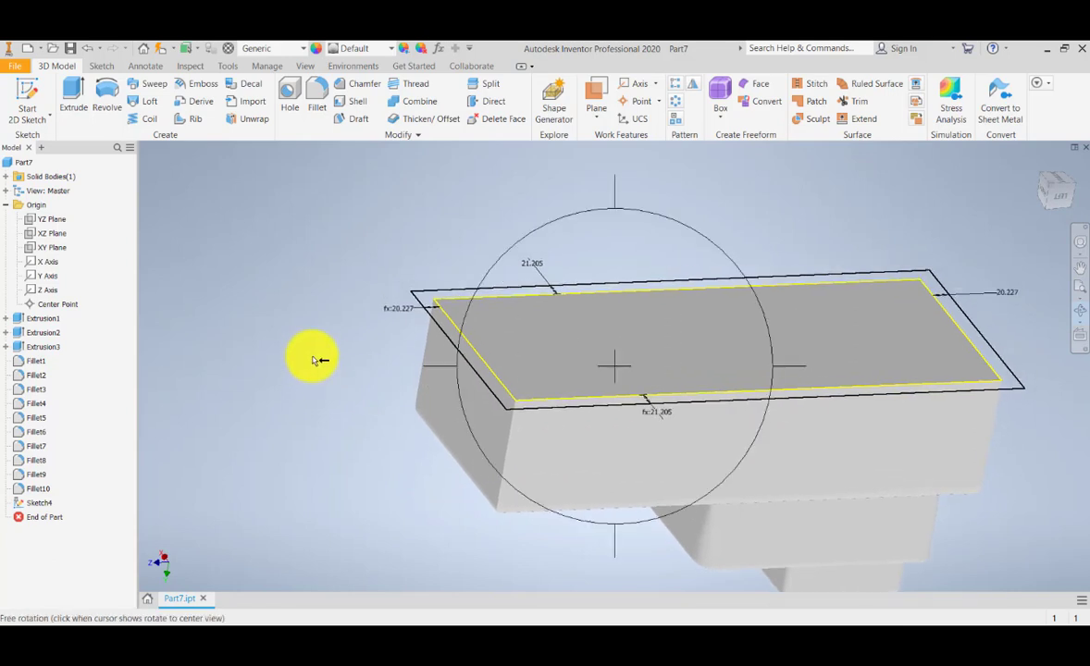
{"action": "middle_click_drag", "start_coordinate": [312, 359], "coordinate": [308, 376]}
{"action": "key", "text": "Escape"}
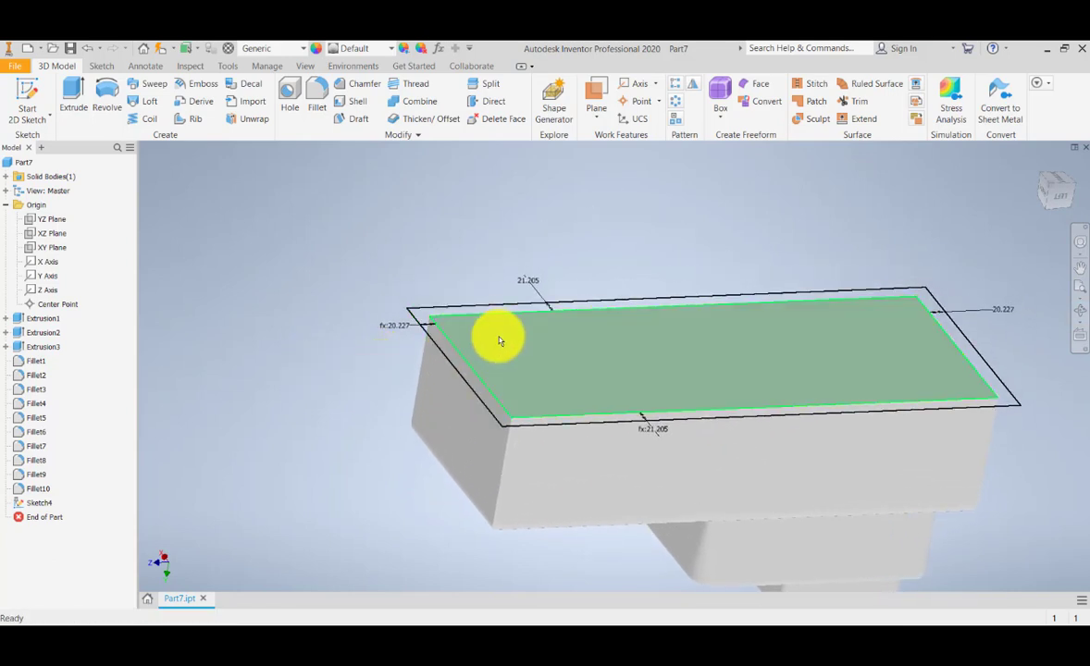
{"action": "left_click", "coordinate": [473, 355]}
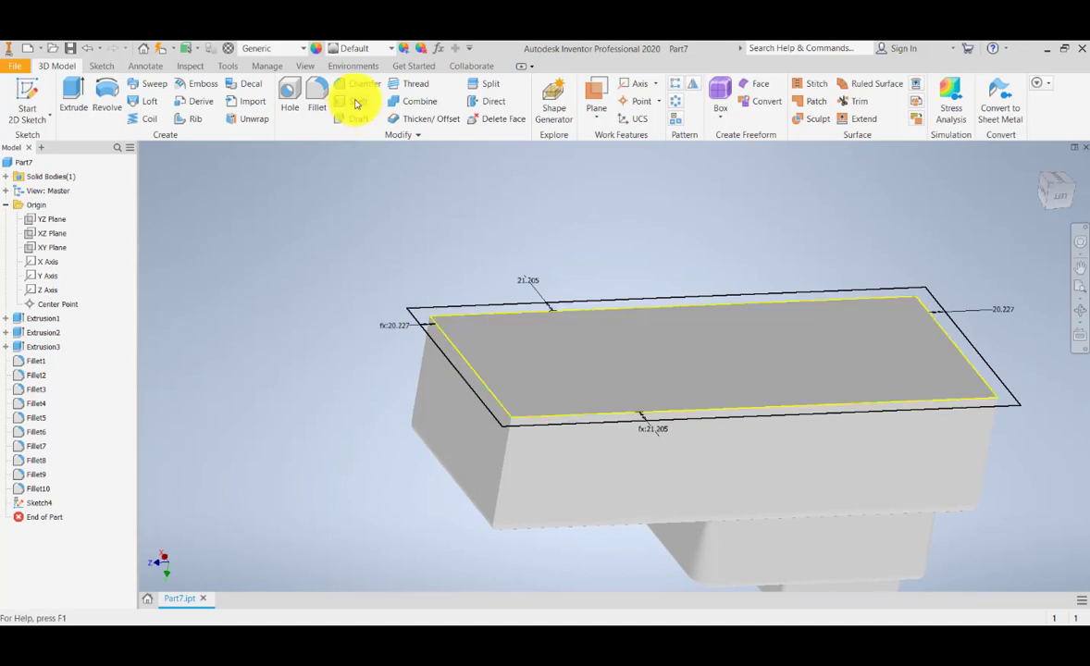
{"action": "left_click", "coordinate": [552, 384]}
{"action": "left_click", "coordinate": [306, 265]}
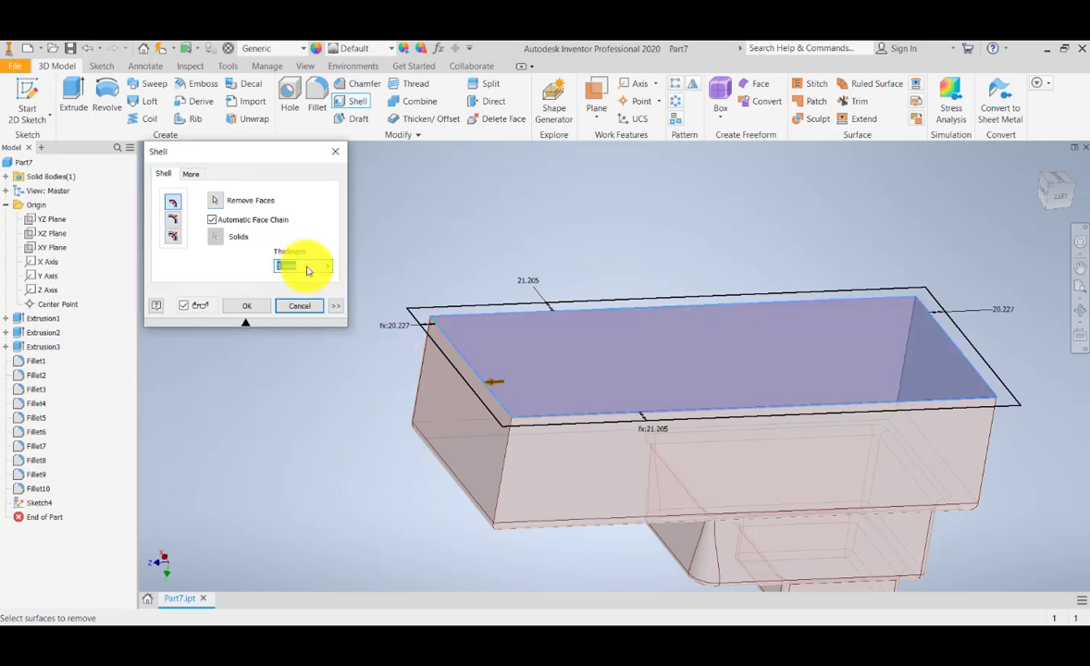
{"action": "left_click", "coordinate": [307, 270]}
{"action": "left_click_drag", "start_coordinate": [304, 267], "coordinate": [260, 262]}
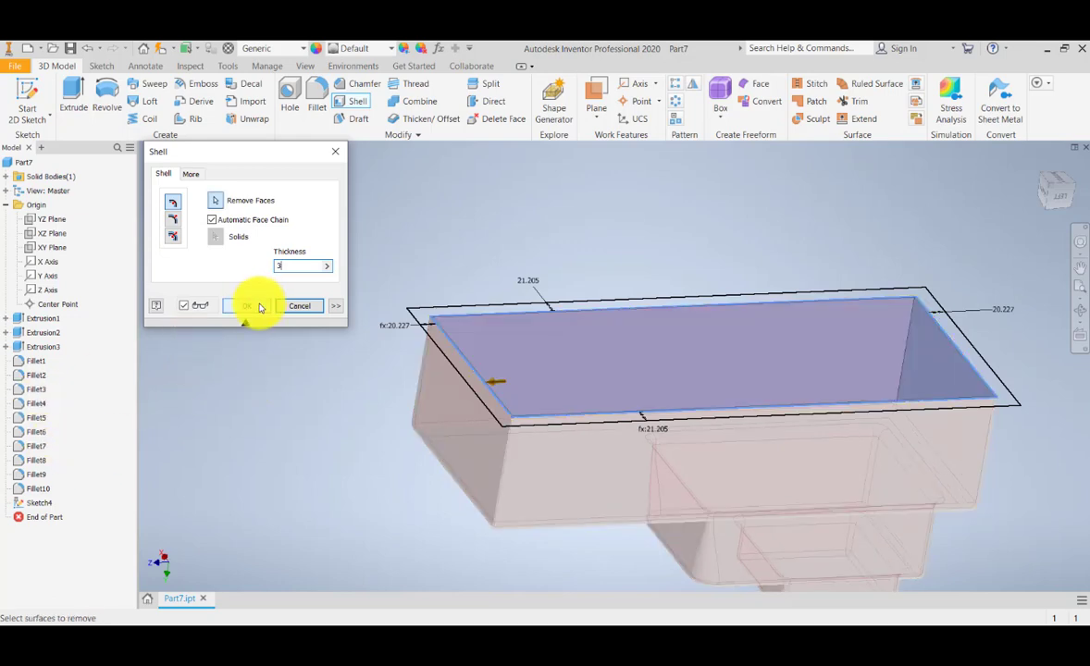
{"action": "left_click", "coordinate": [259, 307]}
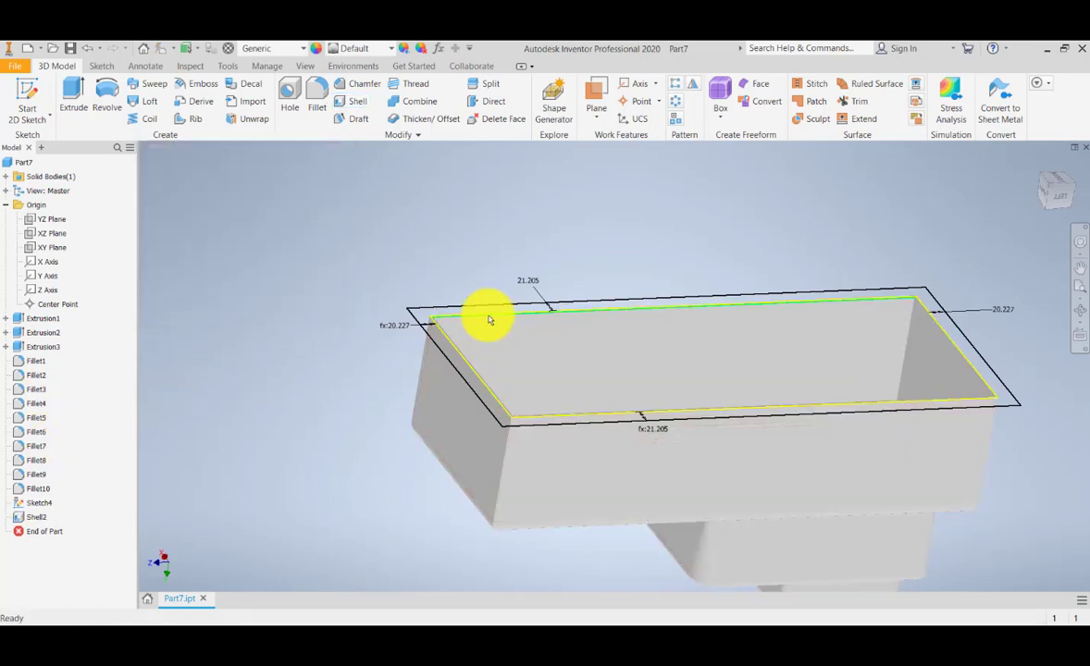
Step: Set the model's visual style to Shaded with Hidden Edges and view the hollow interior at an angle
{"action": "middle_click_drag", "start_coordinate": [497, 360], "coordinate": [435, 255], "text": "shift"}
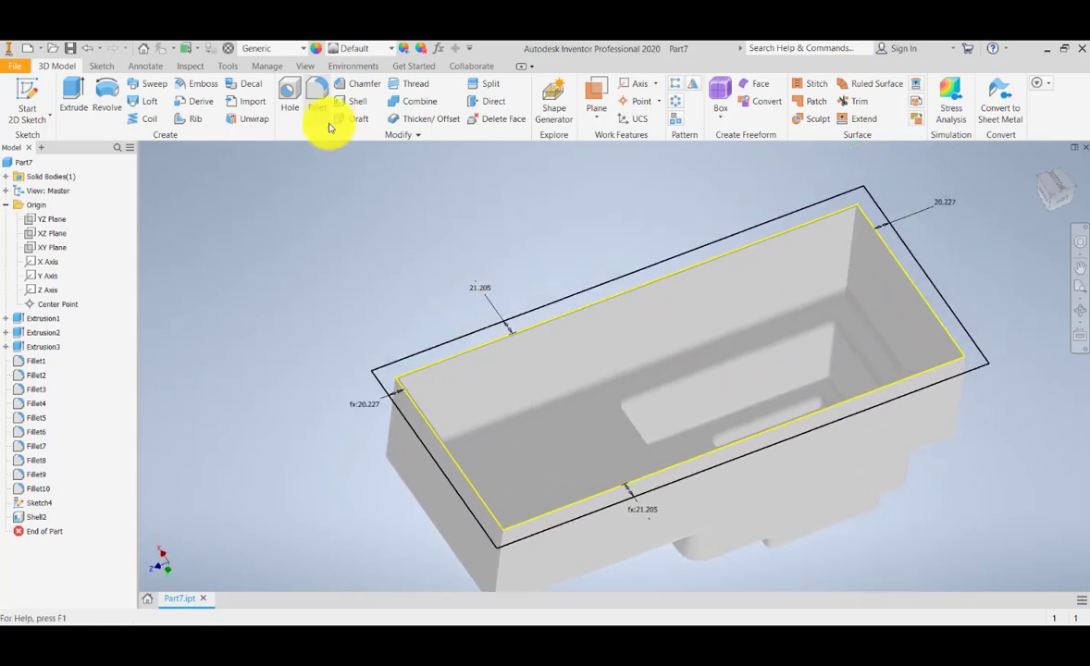
{"action": "left_click", "coordinate": [304, 68]}
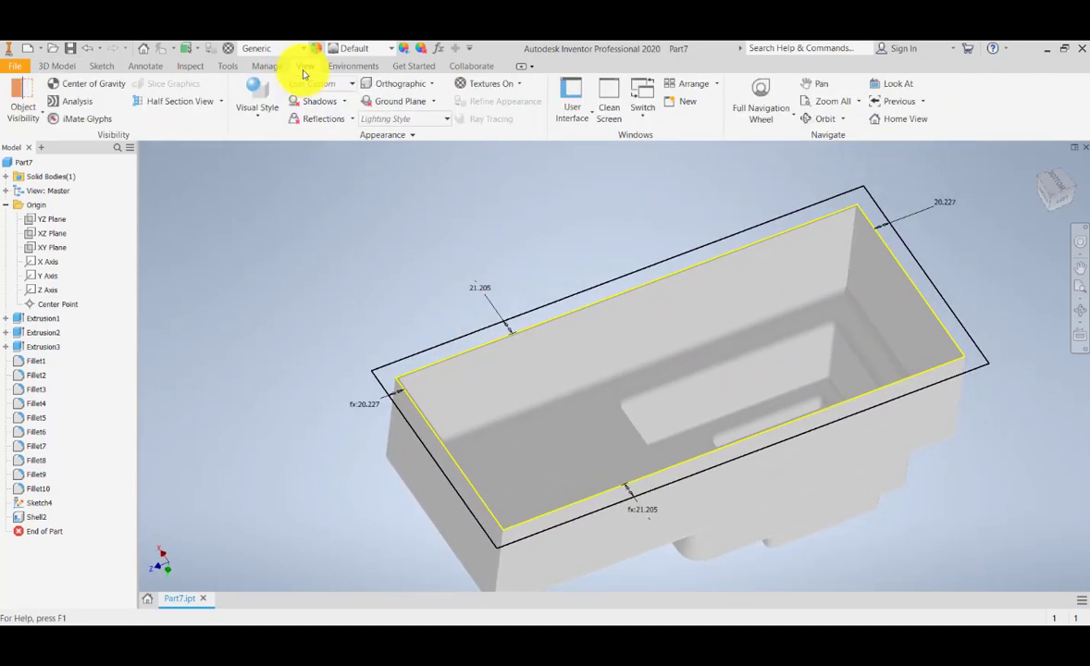
{"action": "left_click", "coordinate": [255, 104]}
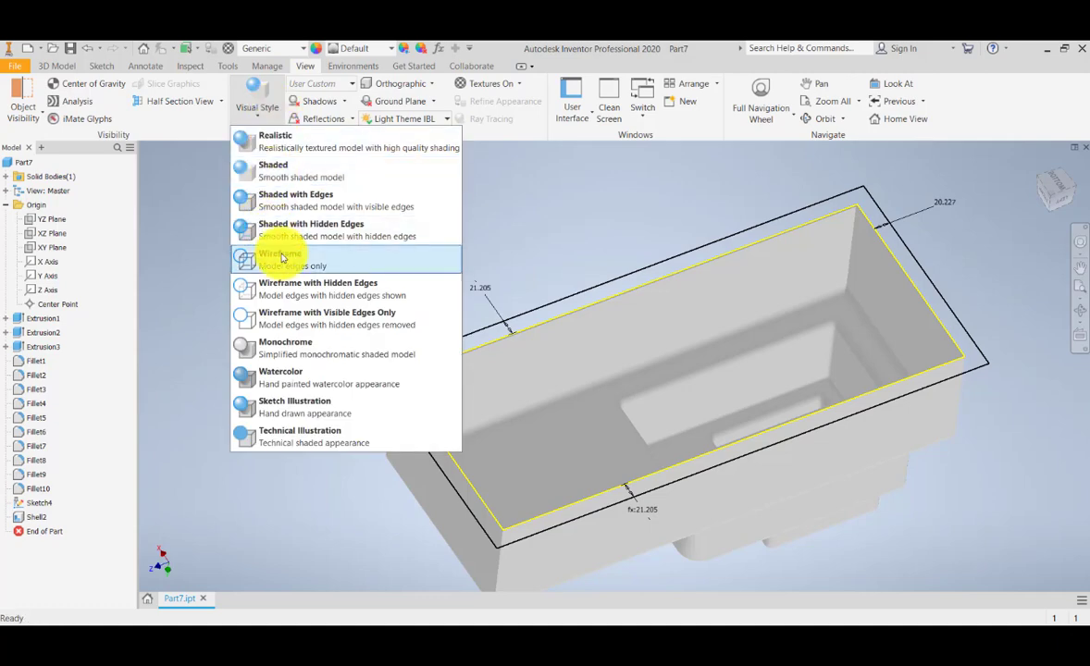
{"action": "left_click", "coordinate": [269, 228]}
{"action": "middle_click_drag", "start_coordinate": [452, 406], "coordinate": [532, 441], "text": "shift"}
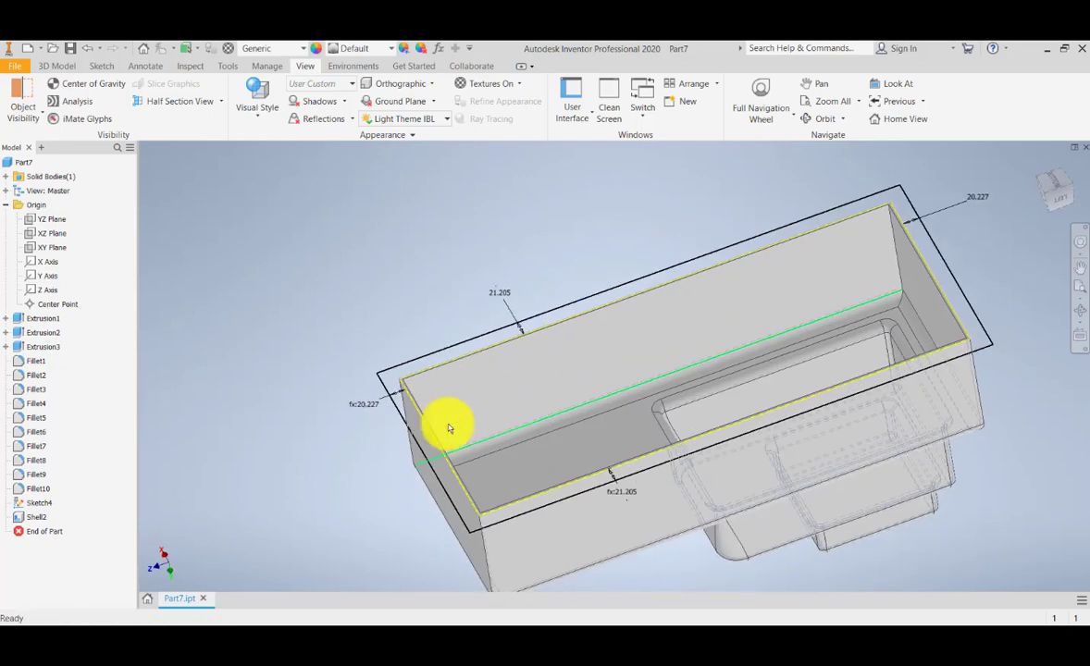
{"action": "scroll", "coordinate": [382, 376], "scroll_direction": "down", "scroll_amount": 5}
{"action": "scroll", "coordinate": [382, 375], "scroll_direction": "up", "scroll_amount": 8}
{"action": "scroll", "coordinate": [418, 404], "scroll_direction": "down", "scroll_amount": 4}
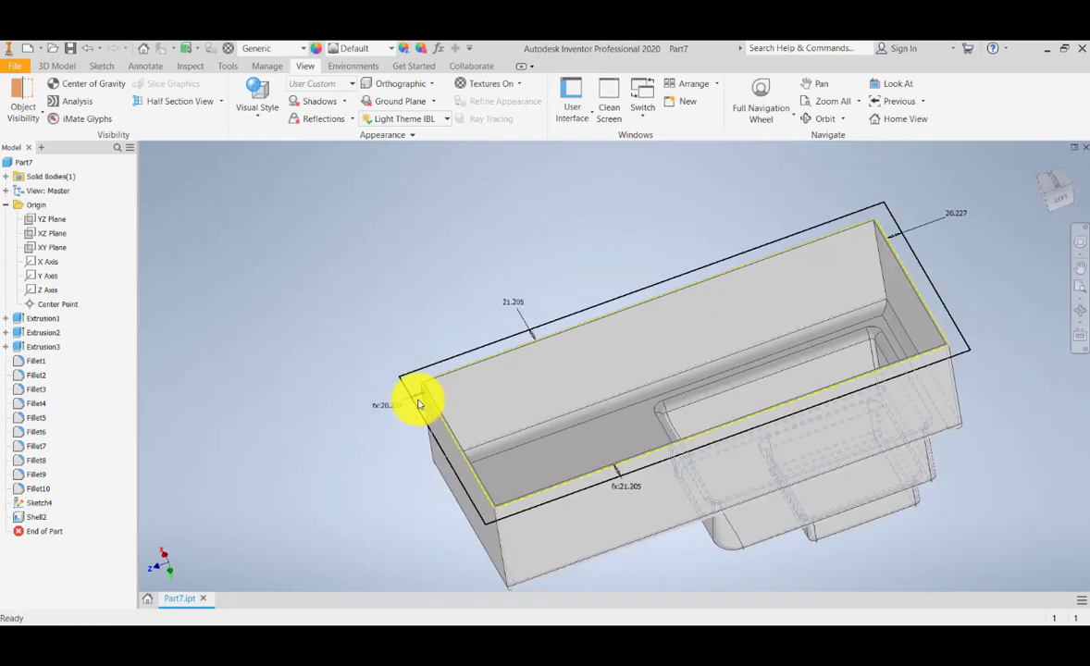
{"action": "left_click", "coordinate": [67, 69]}
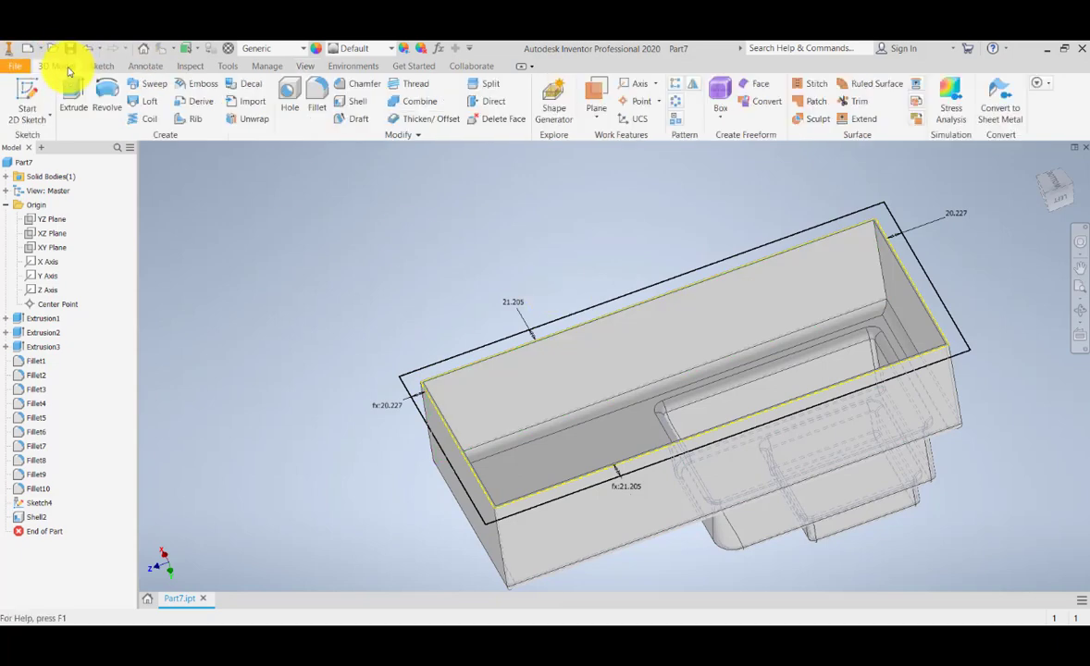
{"action": "left_click", "coordinate": [78, 91]}
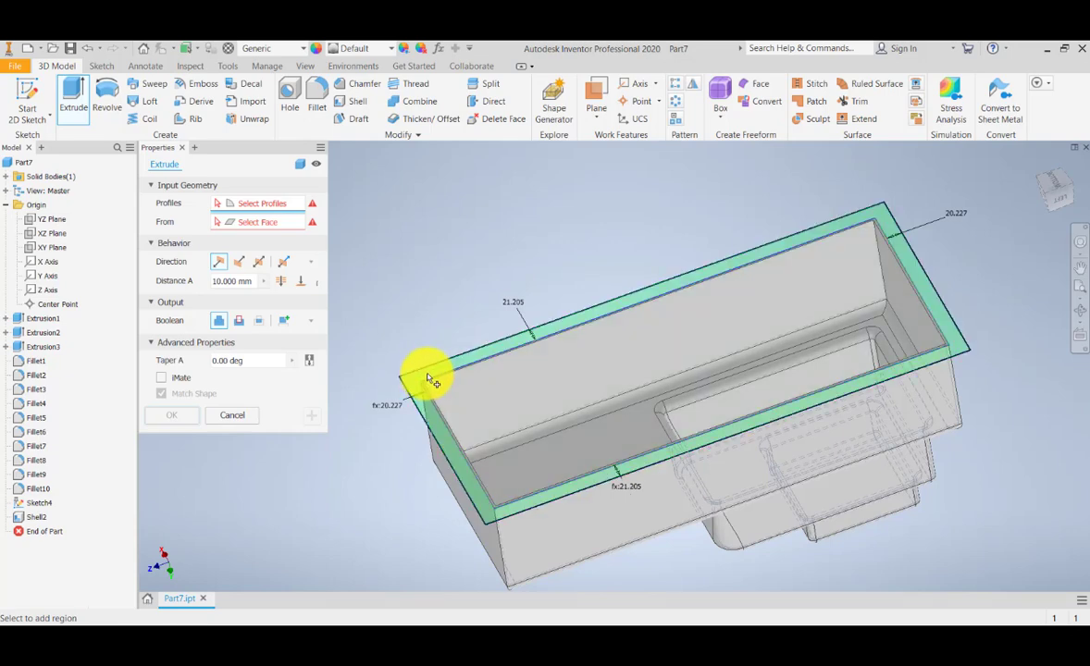
{"action": "left_click", "coordinate": [236, 416]}
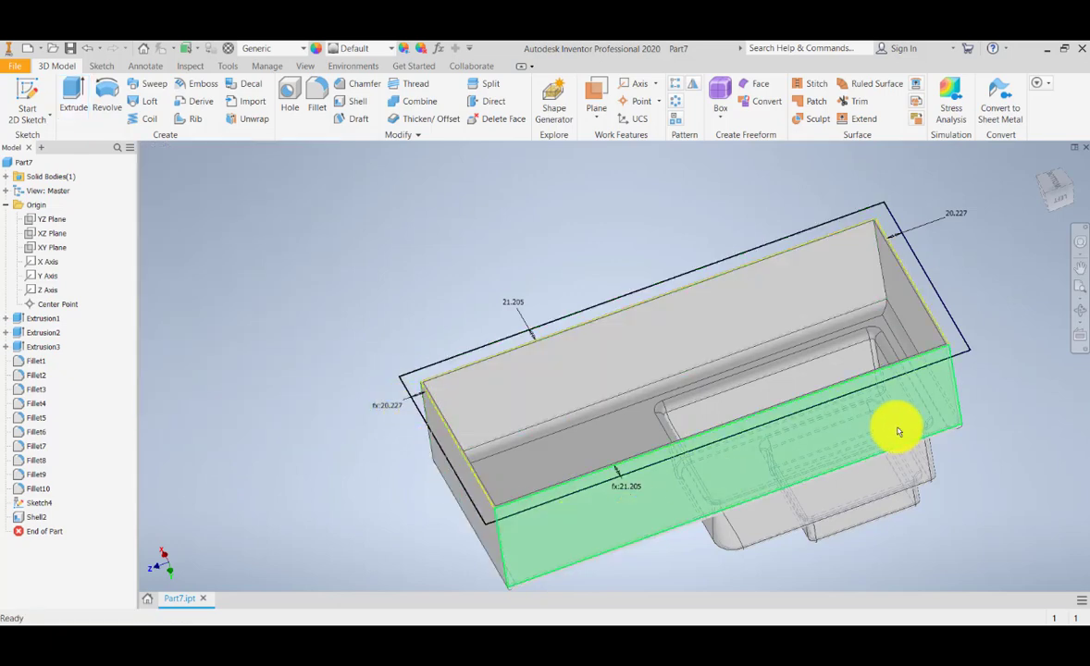
{"action": "scroll", "coordinate": [489, 371], "scroll_direction": "up", "scroll_amount": 3}
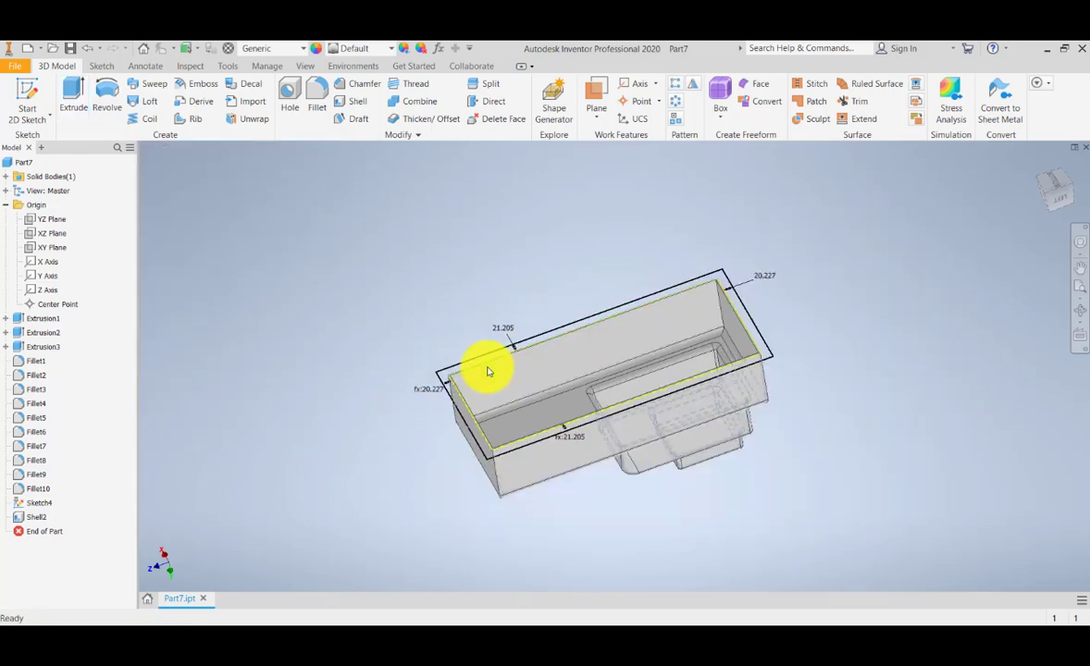
{"action": "scroll", "coordinate": [461, 374], "scroll_direction": "down", "scroll_amount": 5}
{"action": "scroll", "coordinate": [500, 372], "scroll_direction": "up", "scroll_amount": 2}
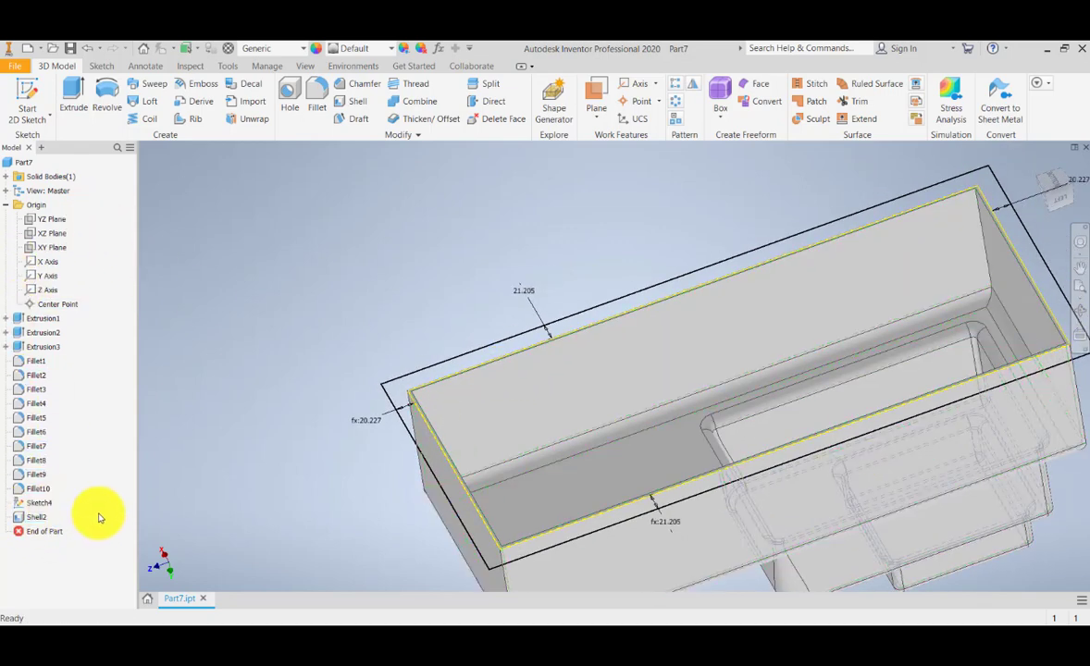
Step: Try to project more geometry into the offset rectangle's sketch on the underside, and finish the sketch
{"action": "double_click", "coordinate": [53, 502]}
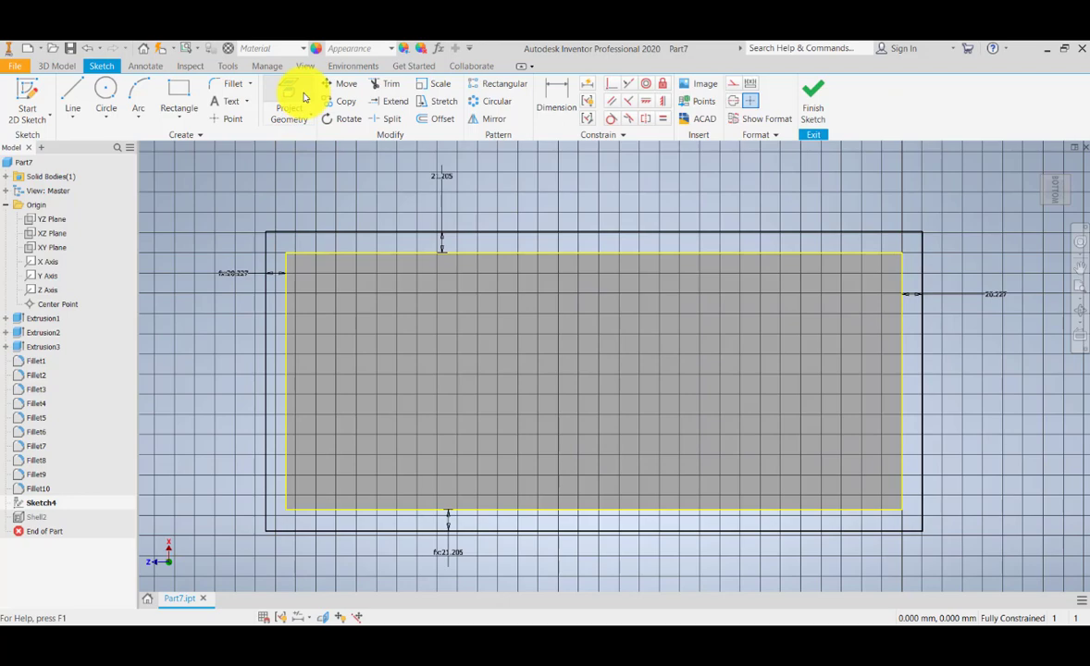
{"action": "scroll", "coordinate": [267, 272], "scroll_direction": "down", "scroll_amount": 3}
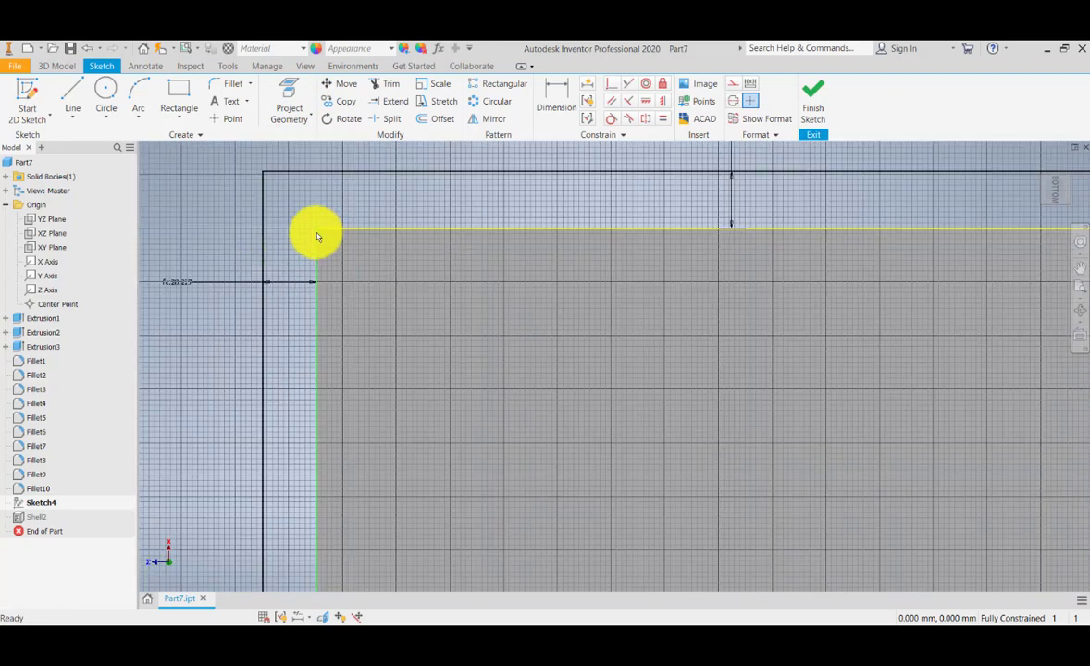
{"action": "scroll", "coordinate": [321, 245], "scroll_direction": "up", "scroll_amount": 3}
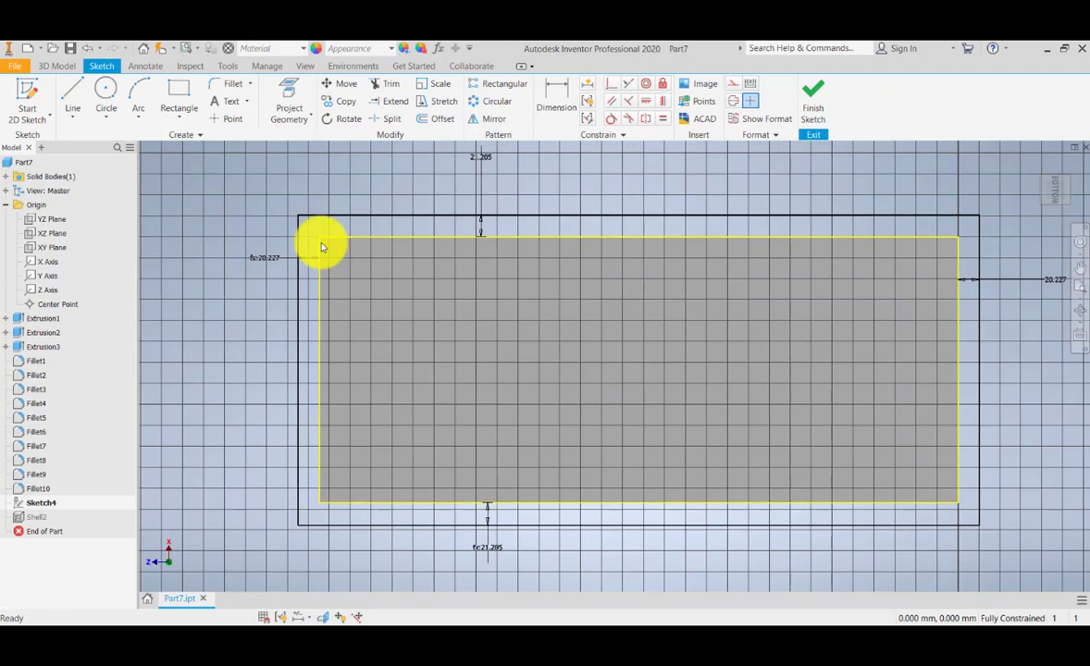
{"action": "left_click", "coordinate": [290, 96]}
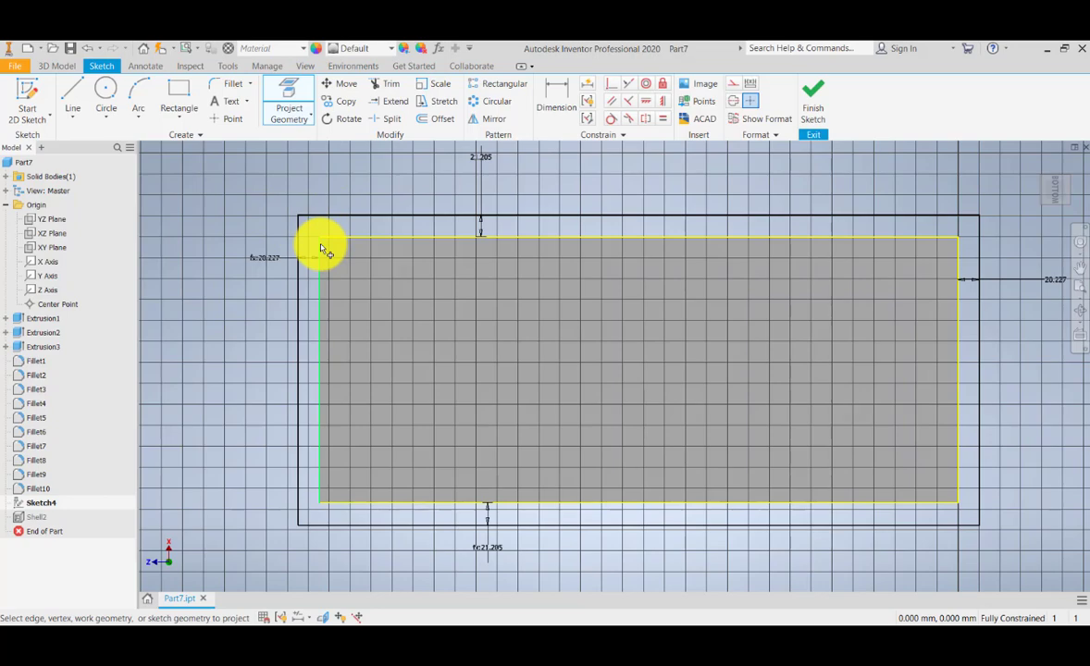
{"action": "left_click", "coordinate": [813, 100]}
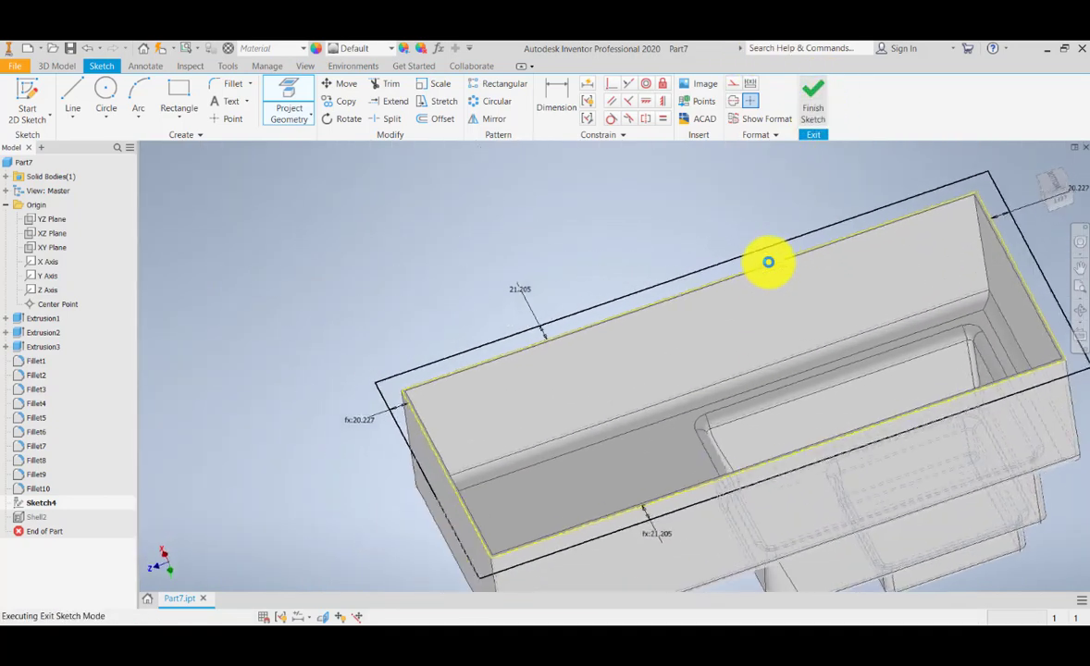
Step: Extrude the band between the offset rectangle and the shell opening 25 mm as a joined rim around the open face
{"action": "scroll", "coordinate": [448, 429], "scroll_direction": "up", "scroll_amount": 5}
{"action": "scroll", "coordinate": [442, 425], "scroll_direction": "down", "scroll_amount": 10}
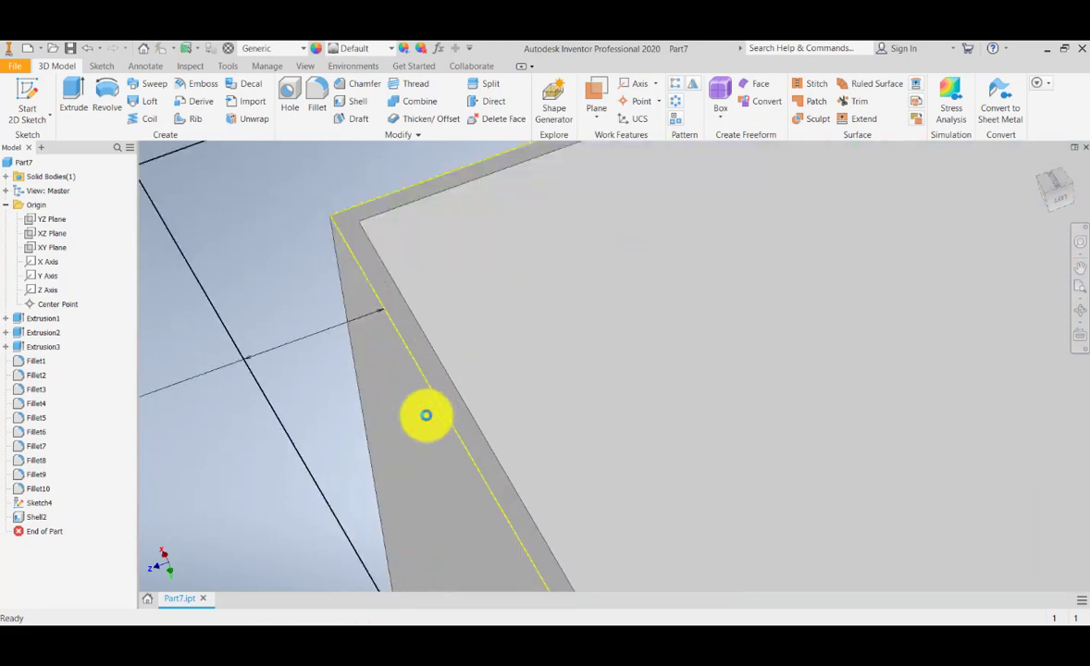
{"action": "scroll", "coordinate": [333, 345], "scroll_direction": "up", "scroll_amount": 4}
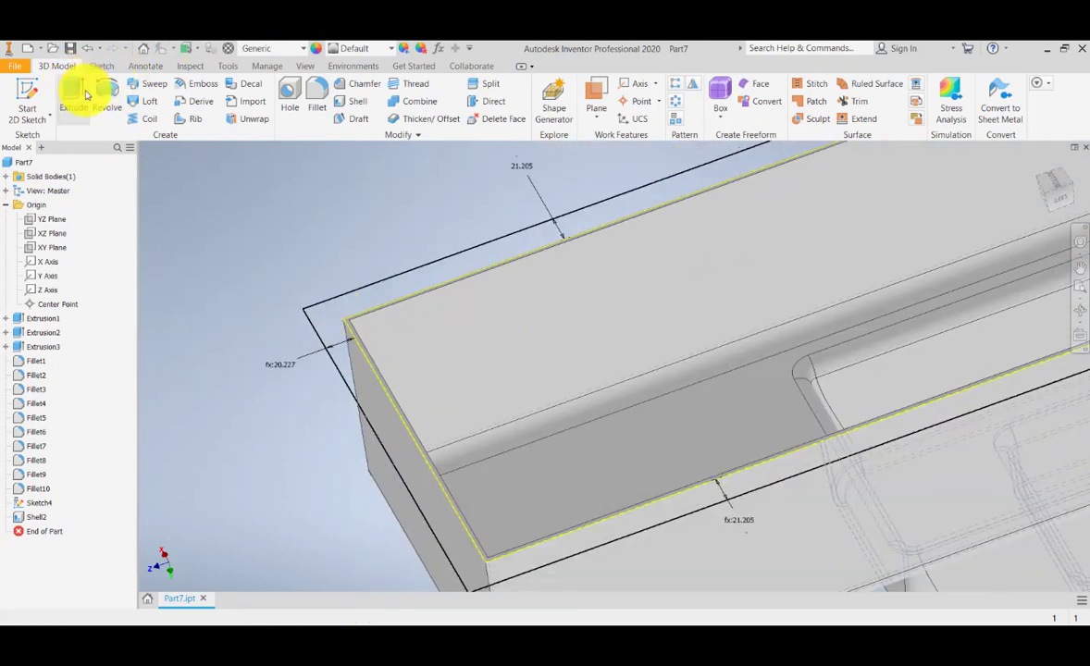
{"action": "left_click", "coordinate": [83, 92]}
{"action": "left_click", "coordinate": [355, 308]}
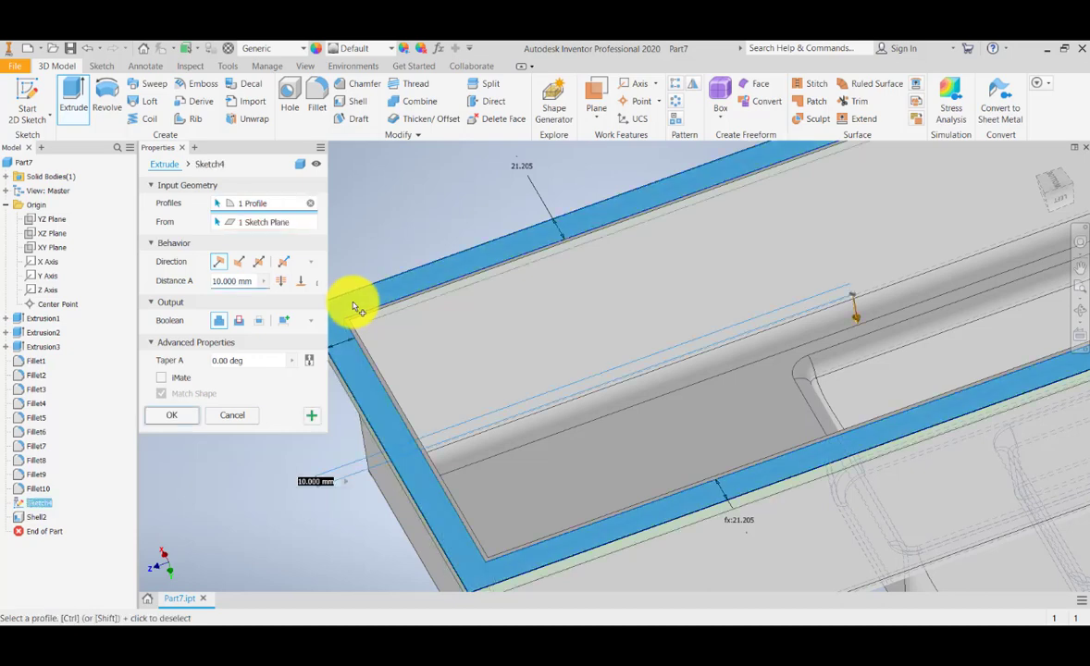
{"action": "scroll", "coordinate": [352, 305], "scroll_direction": "up", "scroll_amount": 3}
{"action": "scroll", "coordinate": [353, 310], "scroll_direction": "down", "scroll_amount": 3}
{"action": "middle_click_drag", "start_coordinate": [352, 347], "coordinate": [413, 336]}
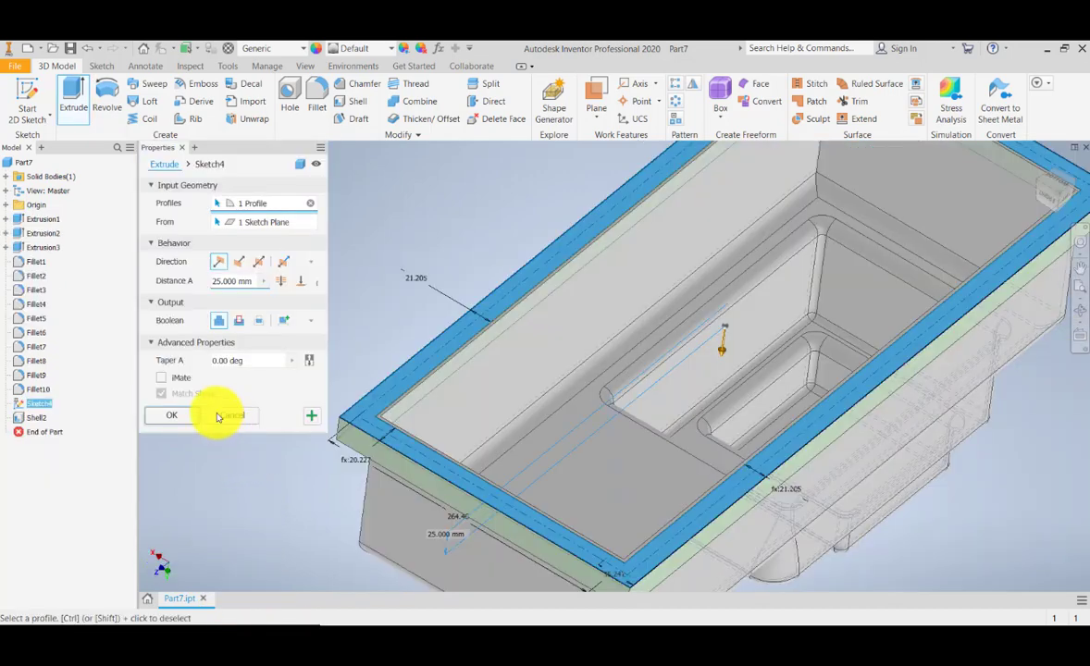
{"action": "left_click", "coordinate": [171, 415]}
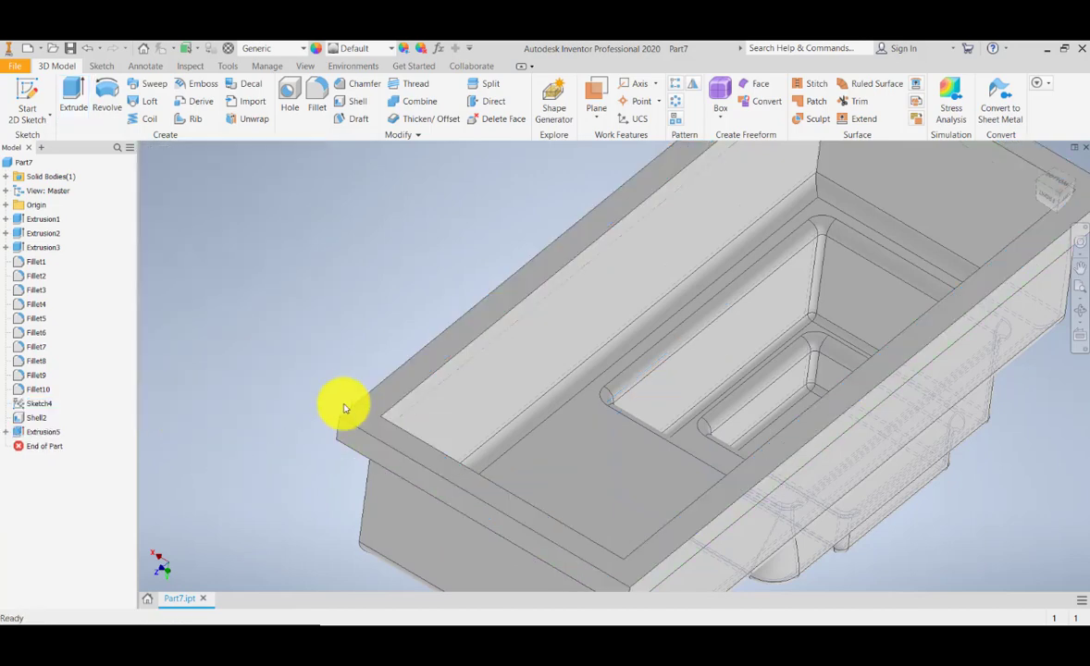
Step: Examine the extruded rim and its corner from an angle around the open side of the part
{"action": "scroll", "coordinate": [344, 408], "scroll_direction": "down", "scroll_amount": 4}
{"action": "scroll", "coordinate": [344, 408], "scroll_direction": "up", "scroll_amount": 5}
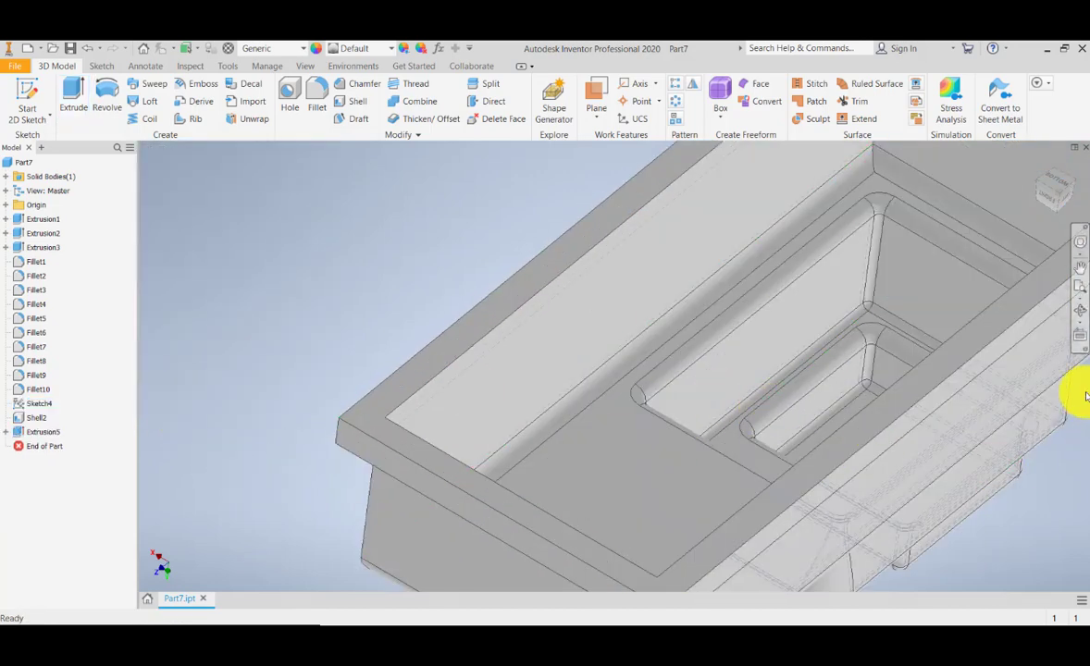
{"action": "left_click", "coordinate": [1079, 311]}
{"action": "mouse_move", "coordinate": [693, 437]}
{"action": "left_mouse_down"}
{"action": "mouse_move", "coordinate": [652, 396]}
{"action": "mouse_move", "coordinate": [680, 447]}
{"action": "left_mouse_up"}
{"action": "middle_click_drag", "start_coordinate": [441, 292], "coordinate": [522, 382]}
{"action": "scroll", "coordinate": [503, 406], "scroll_direction": "down", "scroll_amount": 4}
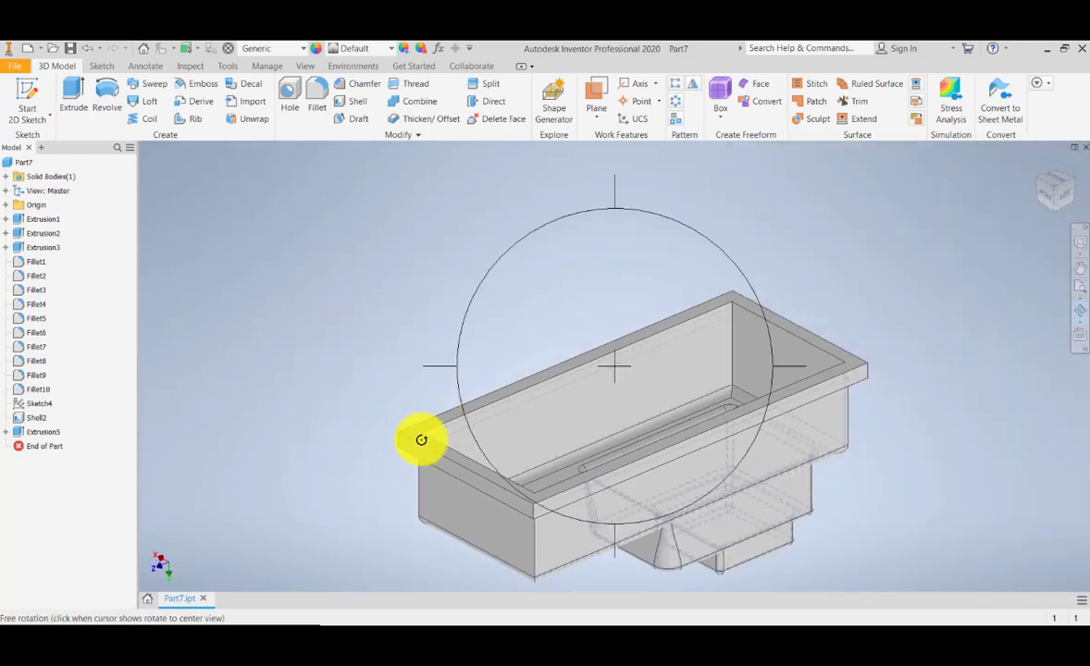
{"action": "scroll", "coordinate": [421, 440], "scroll_direction": "up", "scroll_amount": 5}
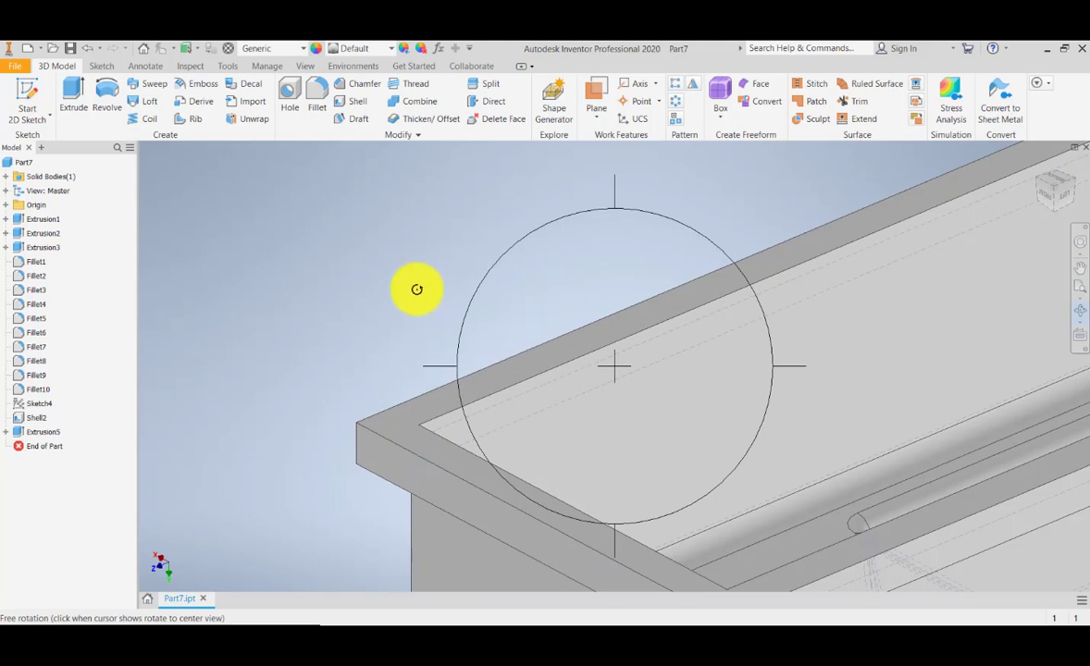
{"action": "key", "text": "Escape"}
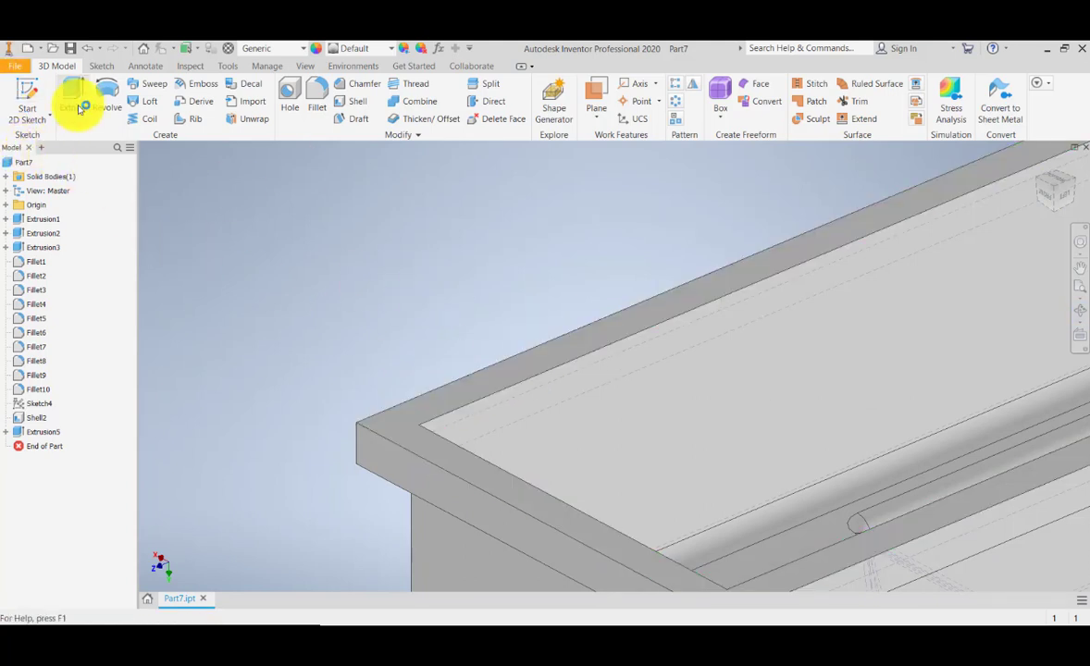
Step: Start a sketch on the rim's flat face and project the rim's four outer edges into it
{"action": "left_click", "coordinate": [41, 102]}
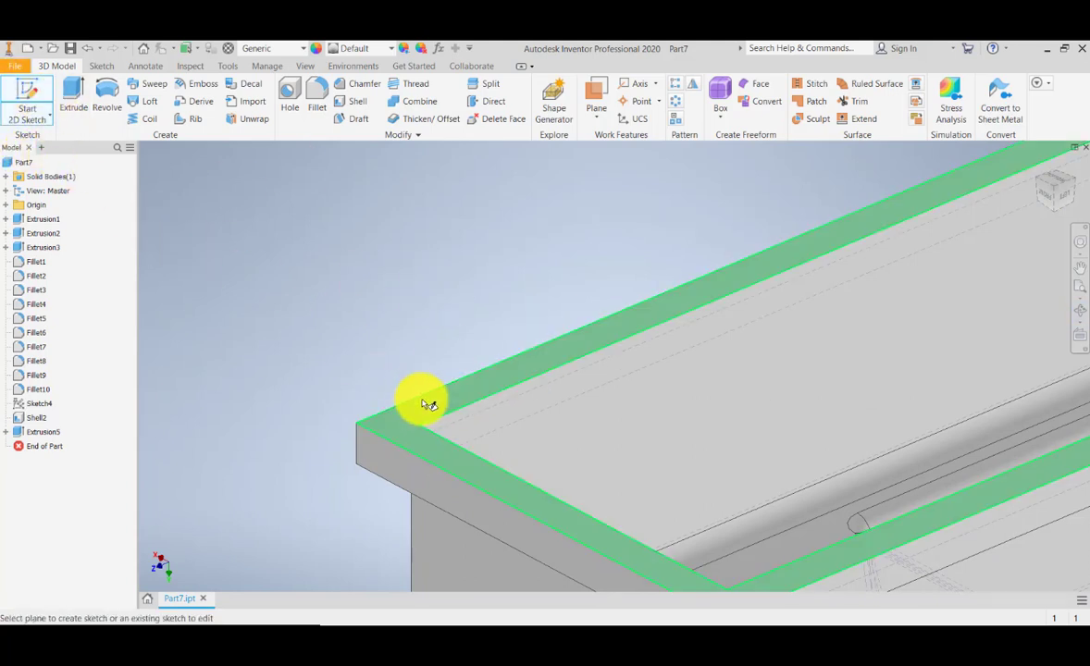
{"action": "left_click", "coordinate": [426, 401]}
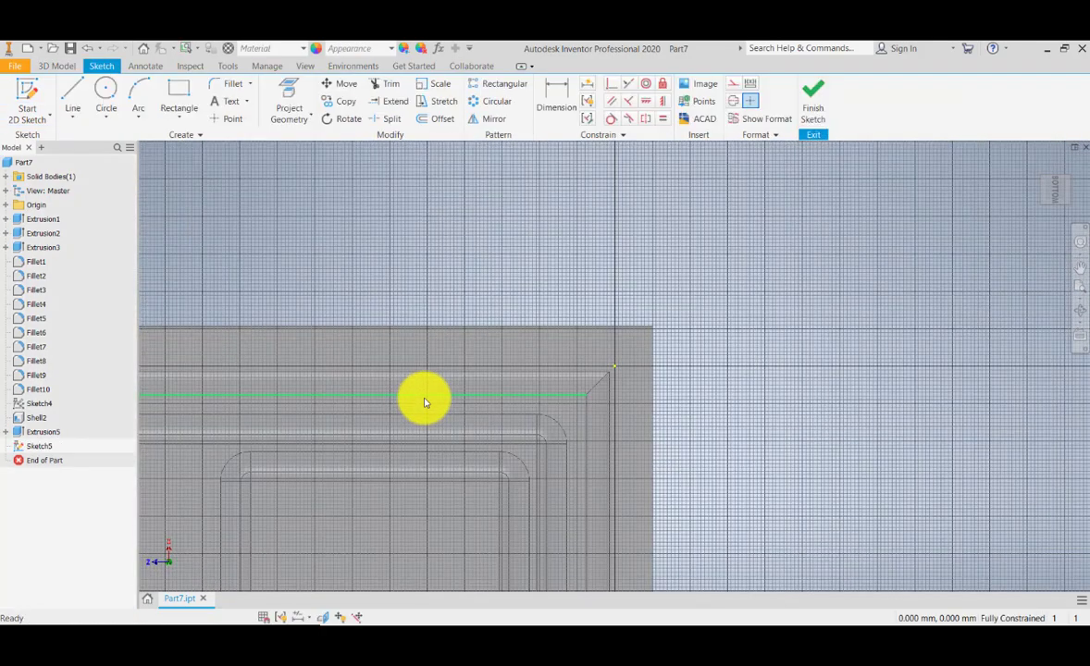
{"action": "left_click", "coordinate": [303, 98]}
{"action": "scroll", "coordinate": [646, 372], "scroll_direction": "up", "scroll_amount": 2}
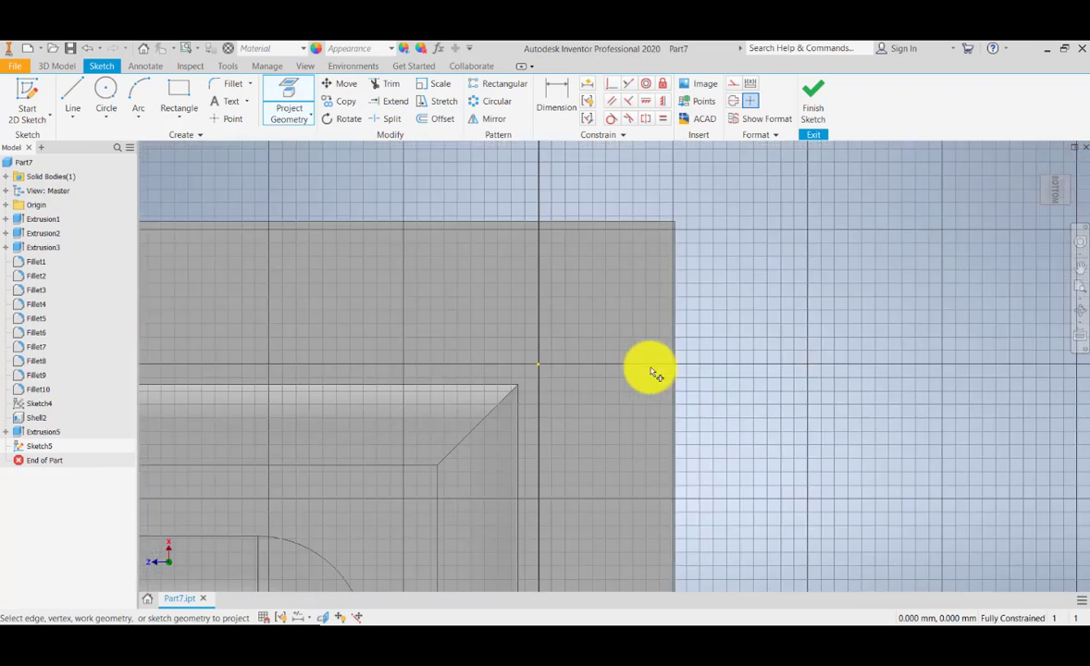
{"action": "scroll", "coordinate": [671, 370], "scroll_direction": "down", "scroll_amount": 4}
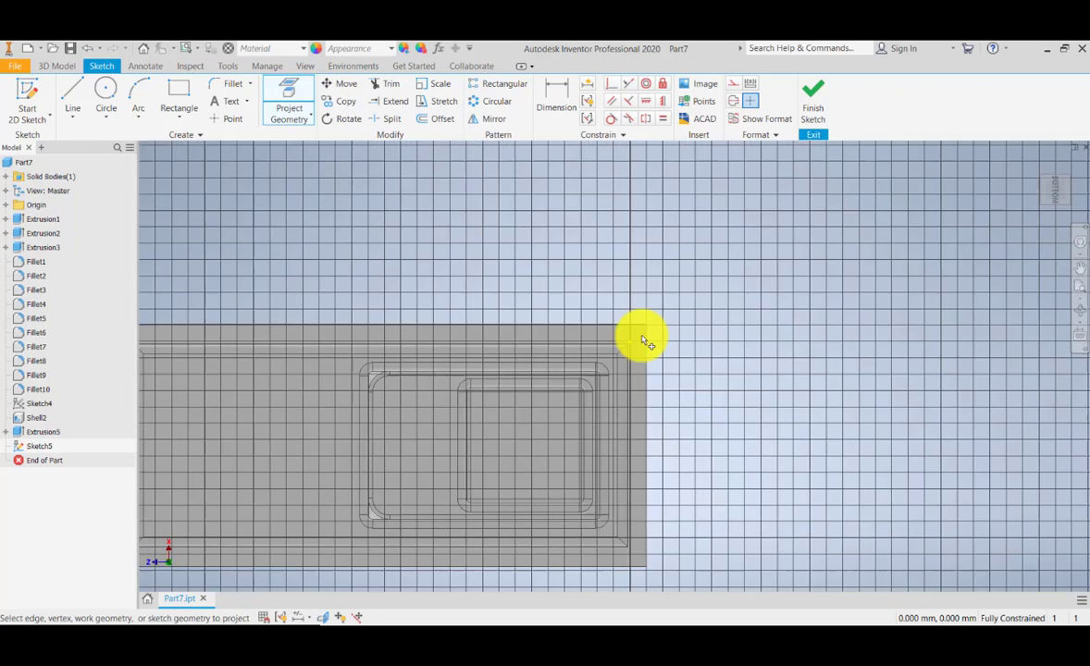
{"action": "left_click", "coordinate": [567, 330]}
{"action": "left_click", "coordinate": [330, 363]}
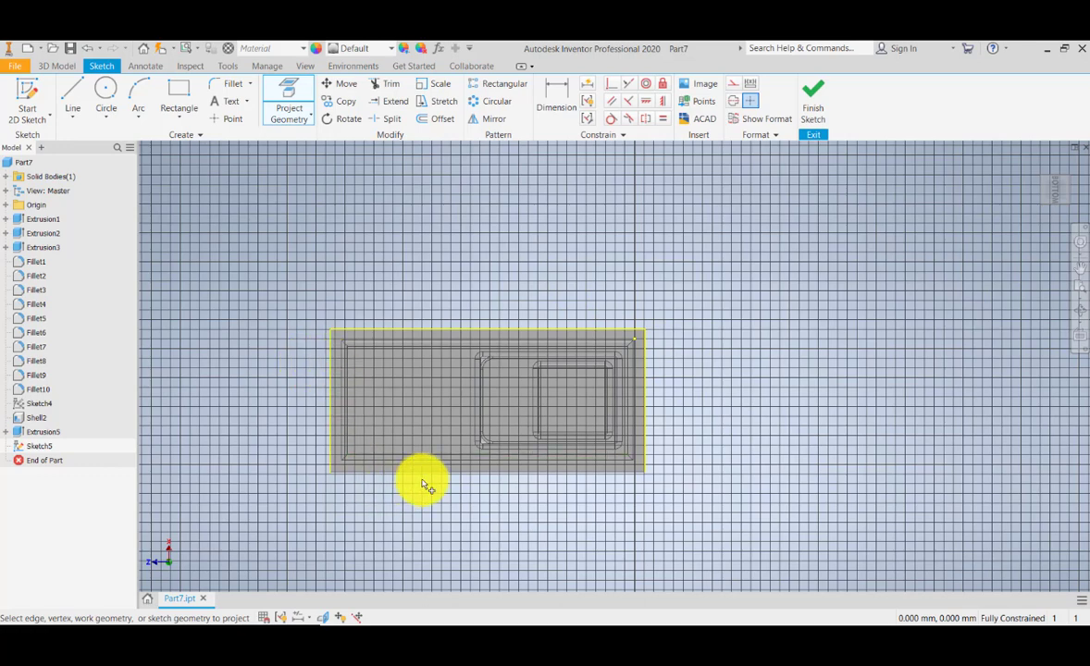
{"action": "left_click", "coordinate": [441, 471]}
{"action": "scroll", "coordinate": [567, 439], "scroll_direction": "down", "scroll_amount": 5}
{"action": "scroll", "coordinate": [567, 440], "scroll_direction": "up", "scroll_amount": 6}
{"action": "middle_click_drag", "start_coordinate": [486, 408], "coordinate": [529, 391]}
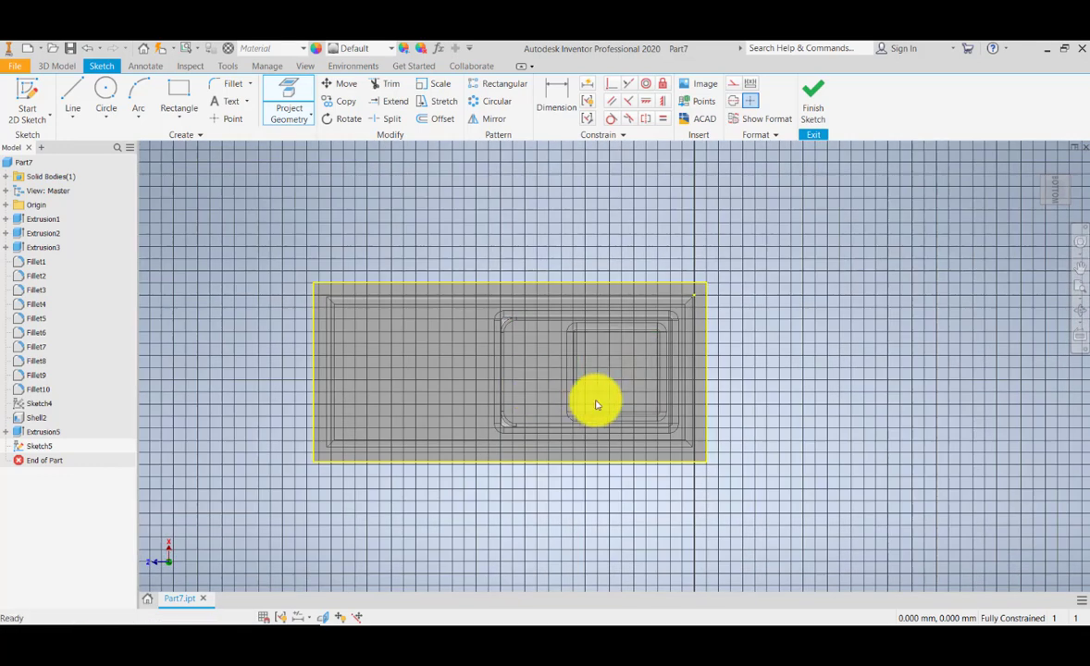
Step: Offset the projected outer outline inward by about 12.6 mm onto the rim face
{"action": "scroll", "coordinate": [448, 257], "scroll_direction": "down", "scroll_amount": 4}
{"action": "scroll", "coordinate": [448, 257], "scroll_direction": "up", "scroll_amount": 5}
{"action": "middle_click_drag", "start_coordinate": [447, 259], "coordinate": [451, 272]}
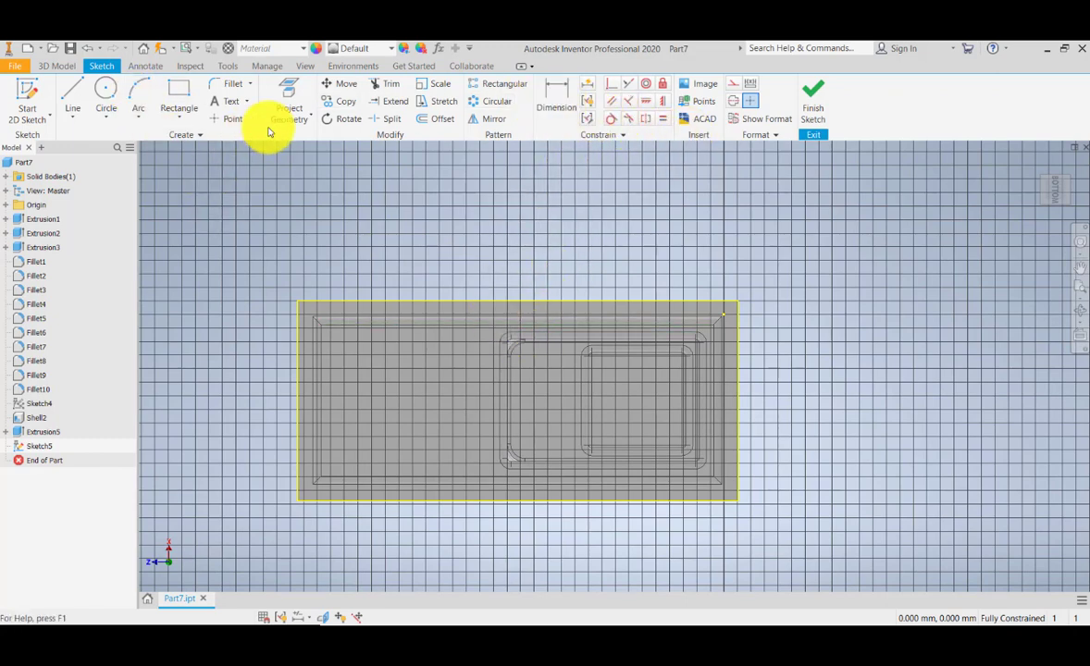
{"action": "left_click", "coordinate": [425, 121]}
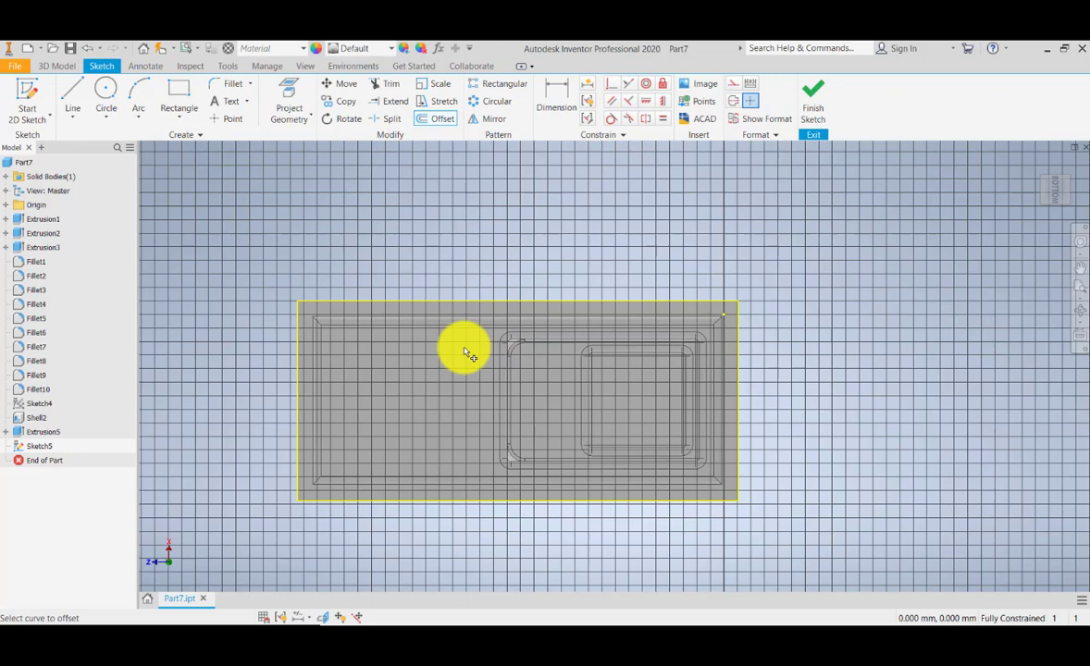
{"action": "left_click", "coordinate": [487, 308]}
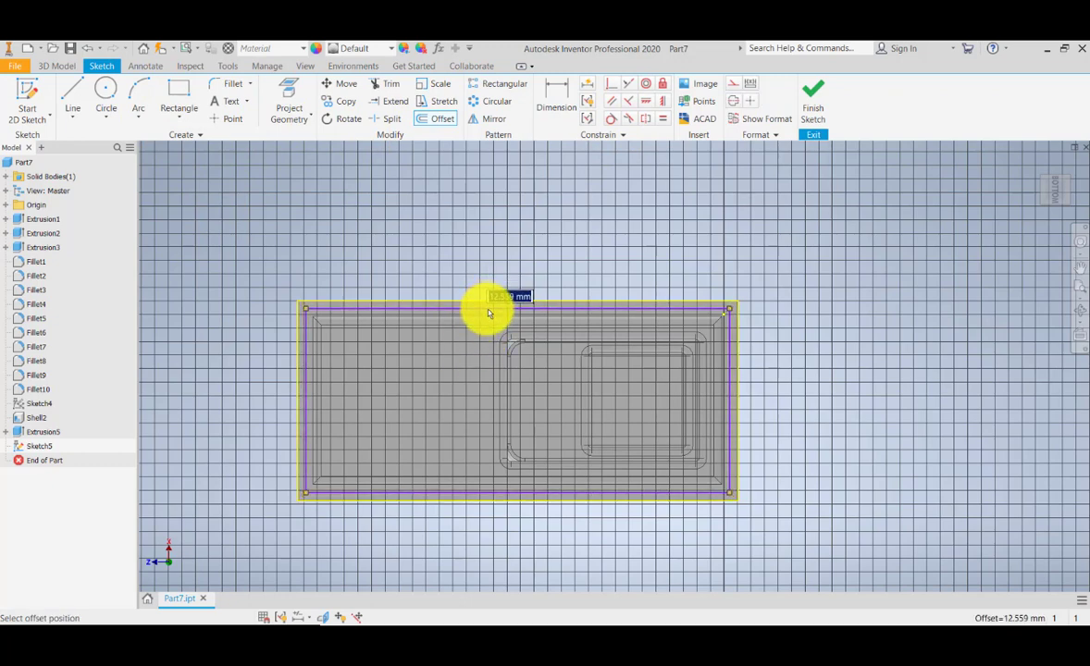
{"action": "scroll", "coordinate": [489, 313], "scroll_direction": "up", "scroll_amount": 5}
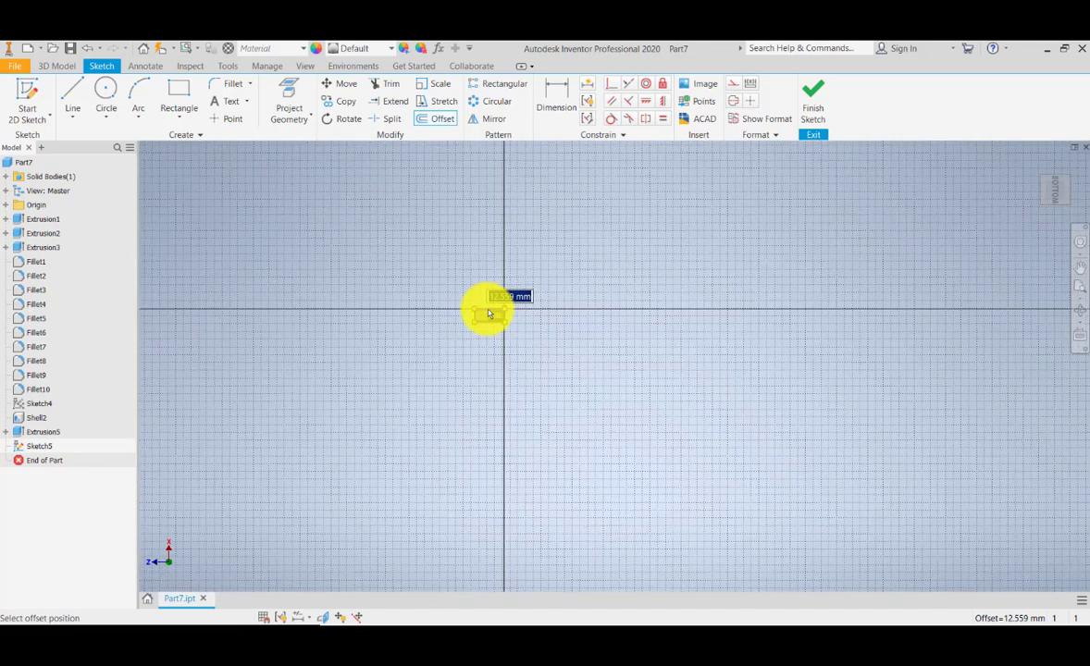
{"action": "scroll", "coordinate": [489, 312], "scroll_direction": "down", "scroll_amount": 5}
{"action": "scroll", "coordinate": [489, 313], "scroll_direction": "up", "scroll_amount": 3}
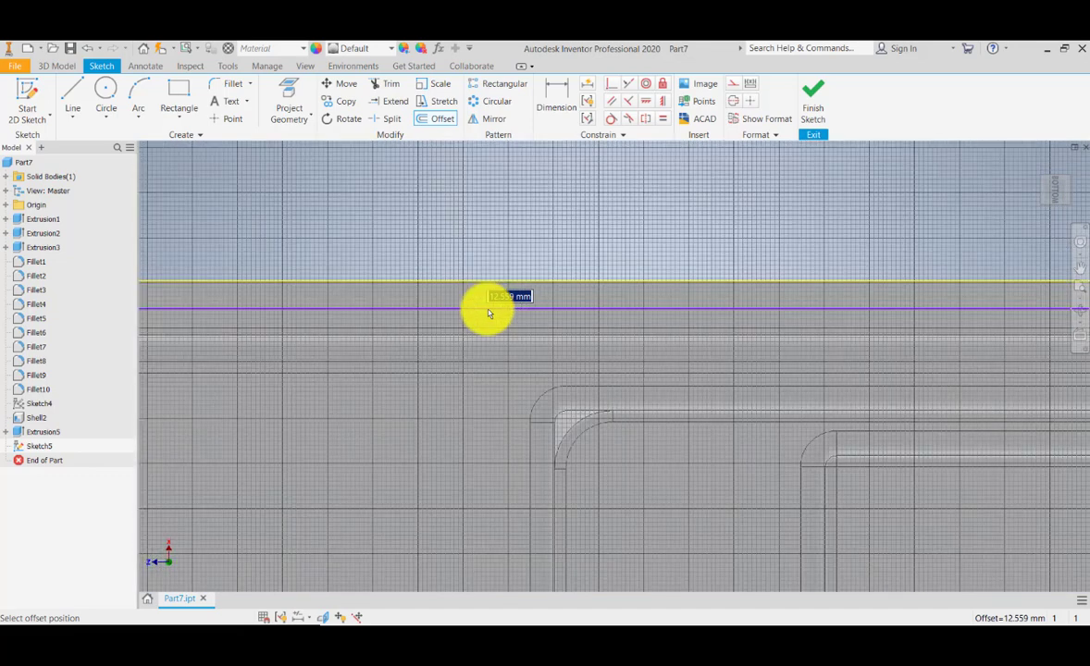
{"action": "scroll", "coordinate": [488, 313], "scroll_direction": "down", "scroll_amount": 5}
{"action": "left_click", "coordinate": [492, 315]}
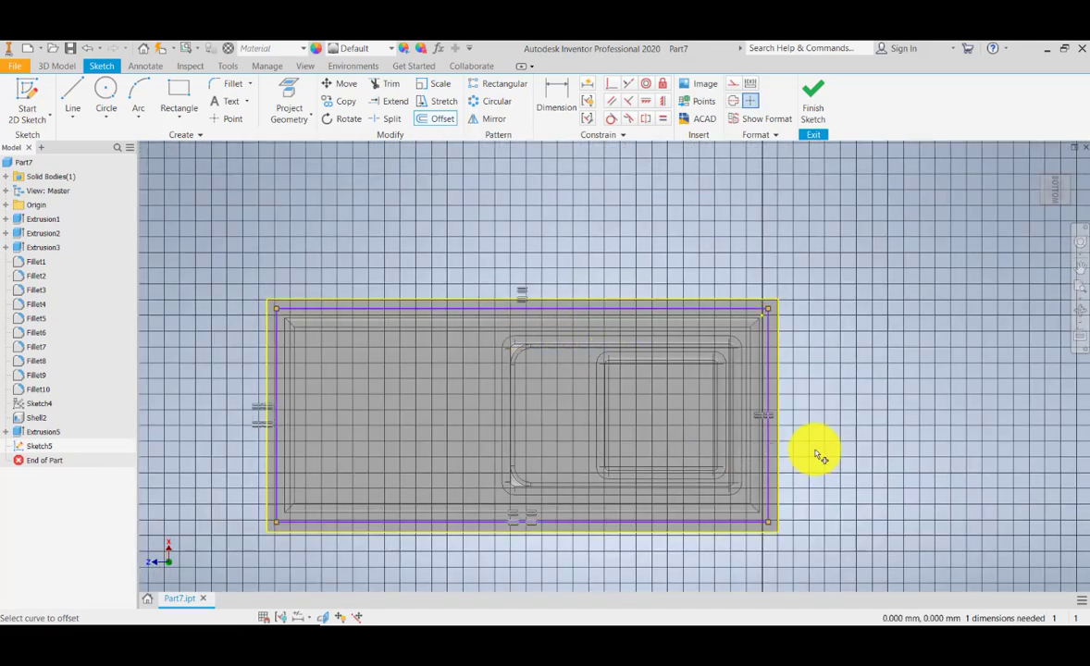
{"action": "key", "text": "Escape"}
{"action": "scroll", "coordinate": [550, 316], "scroll_direction": "up", "scroll_amount": 5}
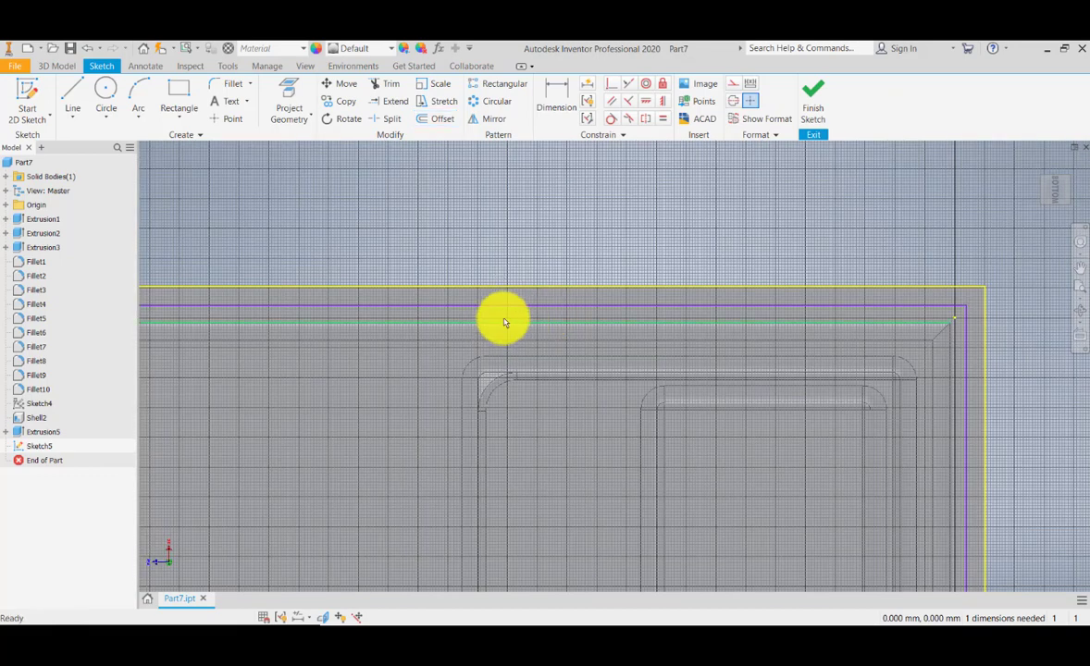
{"action": "left_click", "coordinate": [436, 119]}
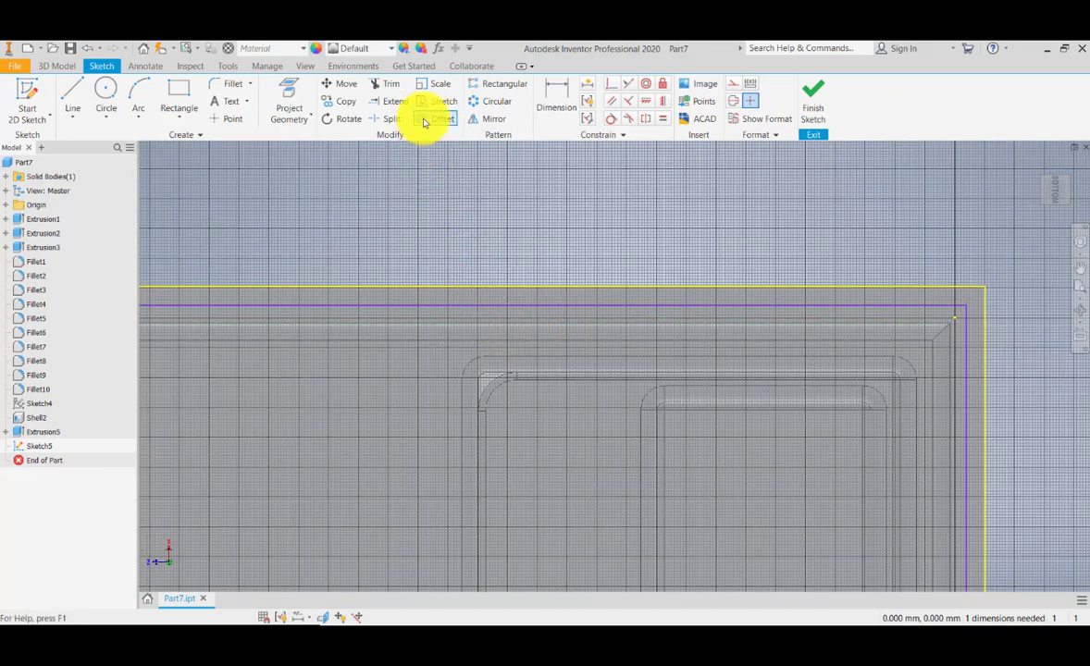
{"action": "scroll", "coordinate": [603, 305], "scroll_direction": "down", "scroll_amount": 5}
{"action": "key", "text": "Escape"}
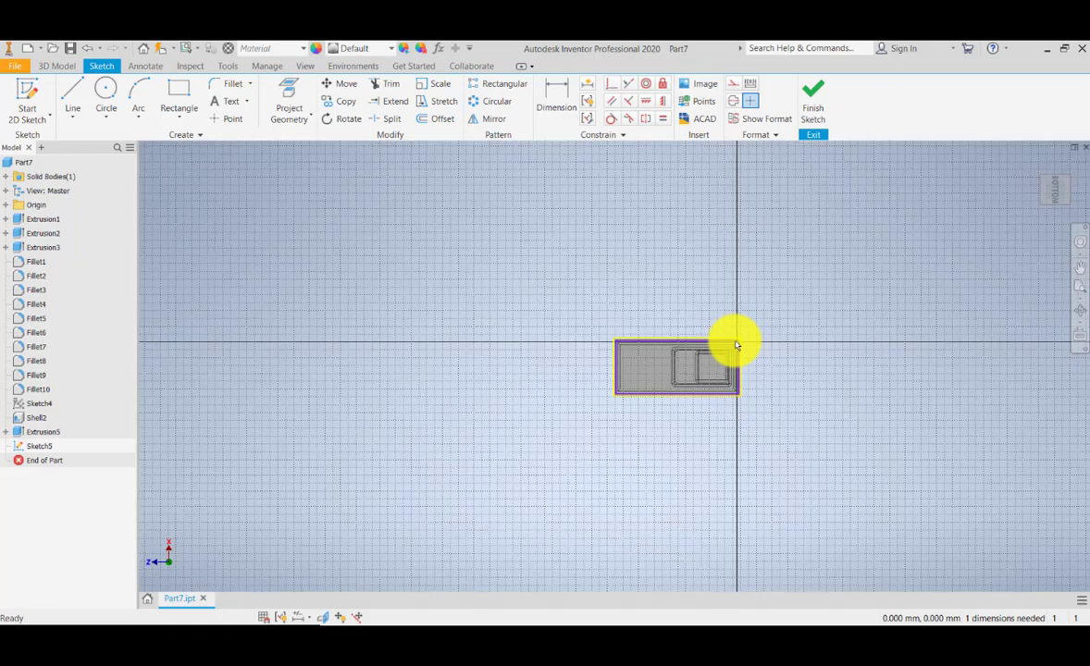
Step: Fully constrain the offset rim outline with Auto Dimension, applying both dimensions and constraints
{"action": "scroll", "coordinate": [736, 346], "scroll_direction": "up", "scroll_amount": 5}
{"action": "middle_click_drag", "start_coordinate": [825, 391], "coordinate": [710, 389]}
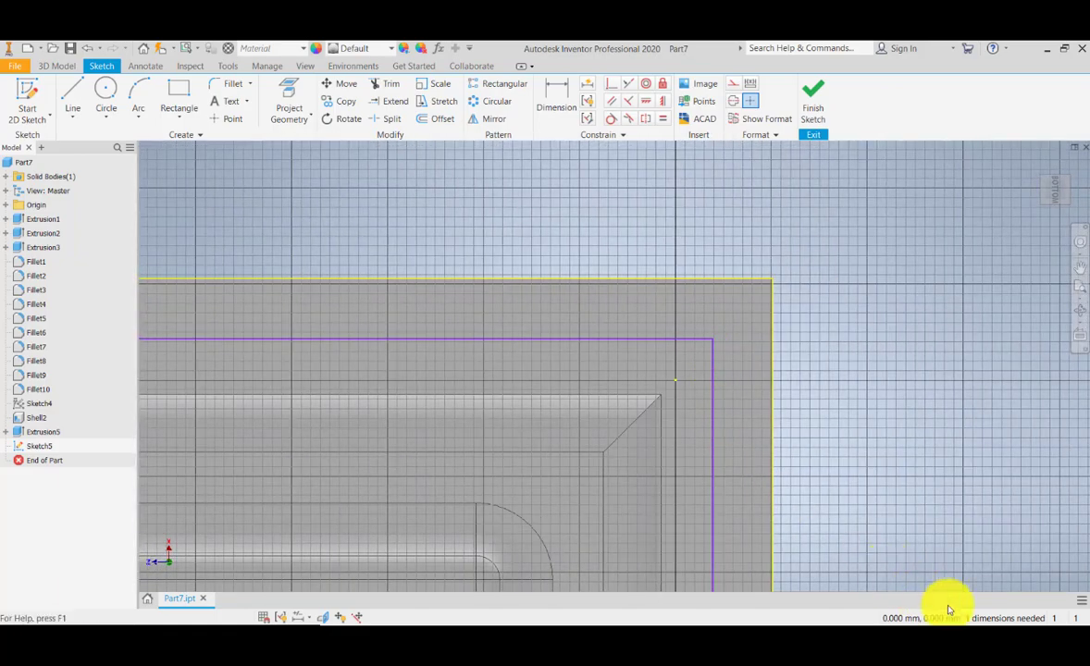
{"action": "scroll", "coordinate": [817, 508], "scroll_direction": "down", "scroll_amount": 3}
{"action": "middle_click_drag", "start_coordinate": [849, 547], "coordinate": [847, 446]}
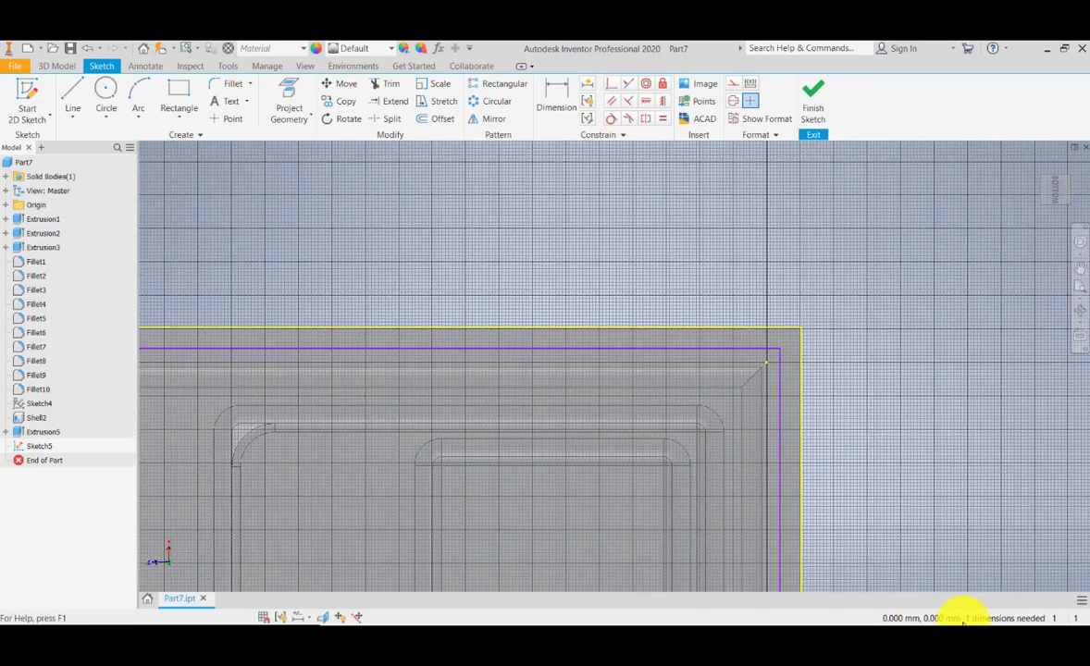
{"action": "left_click", "coordinate": [588, 89]}
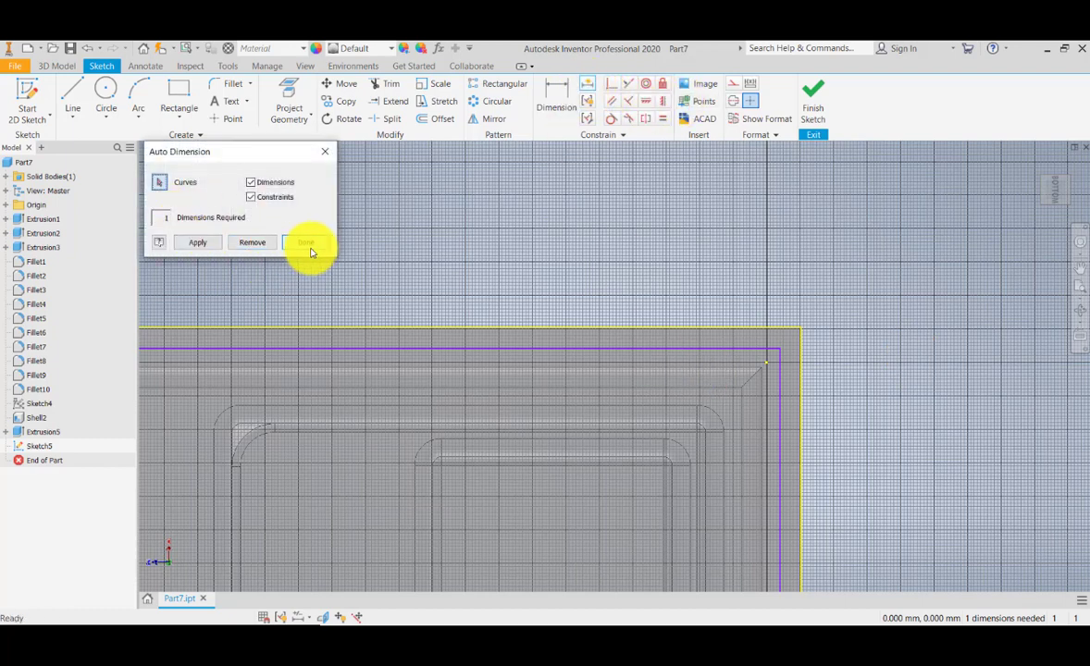
{"action": "left_click", "coordinate": [219, 245]}
{"action": "left_click", "coordinate": [307, 243]}
Step: Select all four lines of the offset outline and convert them to construction geometry
{"action": "scroll", "coordinate": [416, 347], "scroll_direction": "up", "scroll_amount": 5}
{"action": "middle_click_drag", "start_coordinate": [417, 347], "coordinate": [506, 312]}
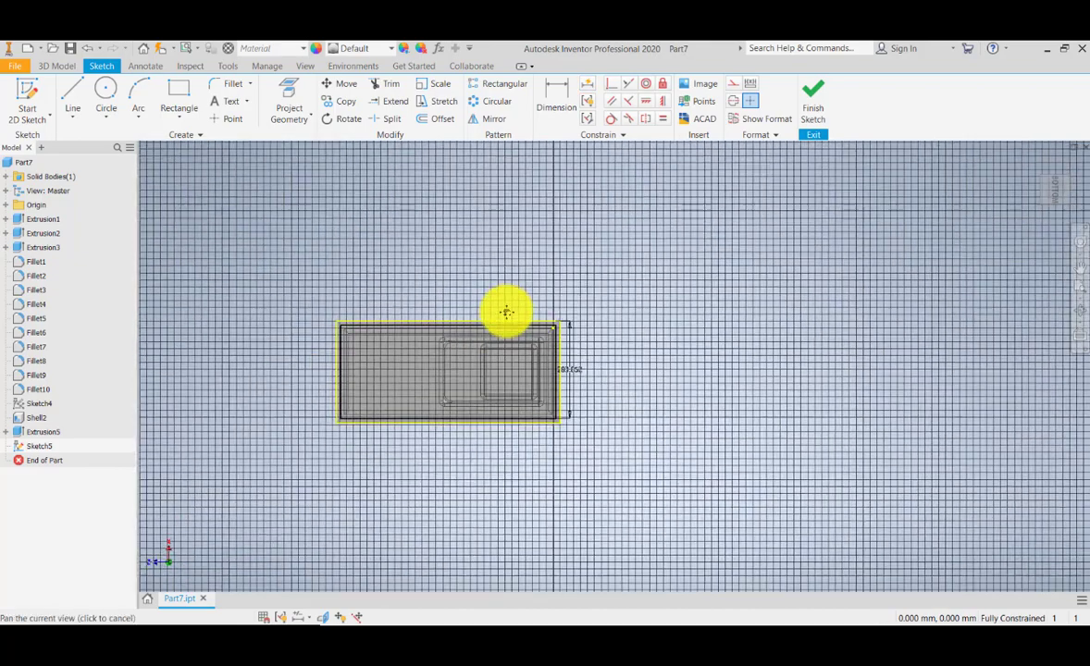
{"action": "scroll", "coordinate": [372, 309], "scroll_direction": "up", "scroll_amount": 5}
{"action": "scroll", "coordinate": [365, 321], "scroll_direction": "down", "scroll_amount": 8}
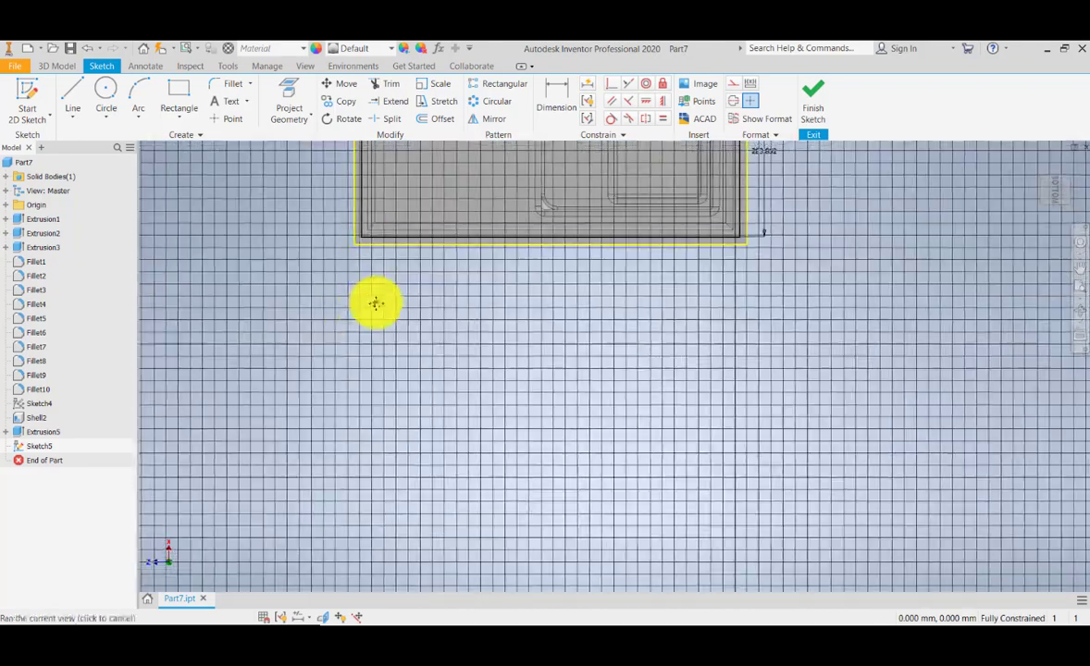
{"action": "middle_click_drag", "start_coordinate": [376, 304], "coordinate": [366, 452]}
{"action": "left_click_drag", "start_coordinate": [350, 196], "coordinate": [722, 382]}
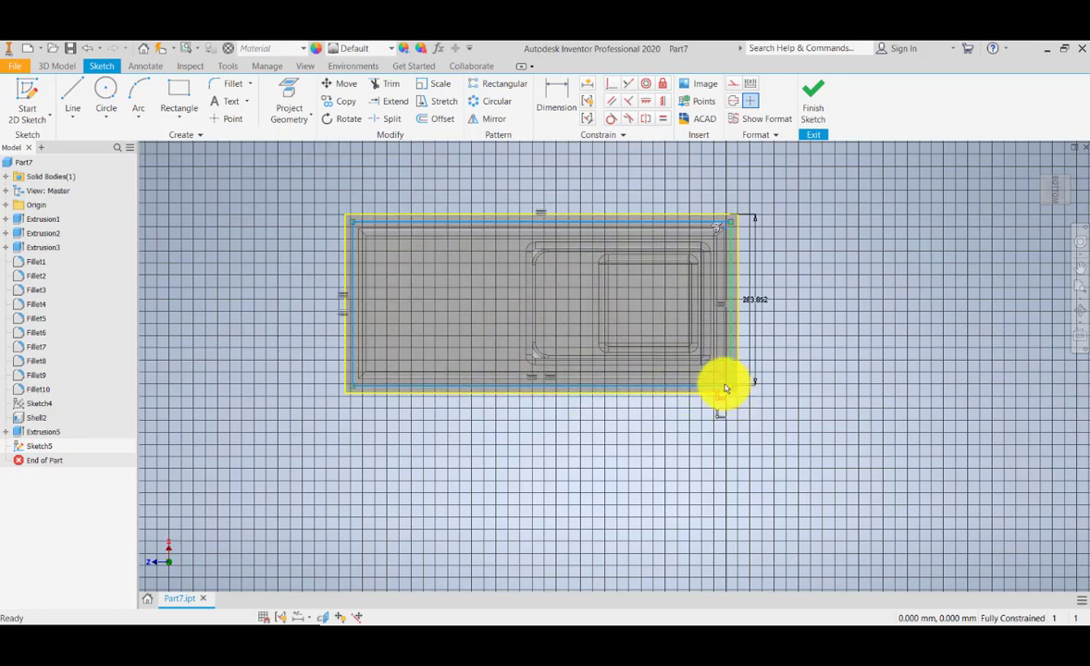
{"action": "scroll", "coordinate": [394, 182], "scroll_direction": "up", "scroll_amount": 2}
{"action": "scroll", "coordinate": [389, 182], "scroll_direction": "down", "scroll_amount": 6}
{"action": "left_click", "coordinate": [761, 260]}
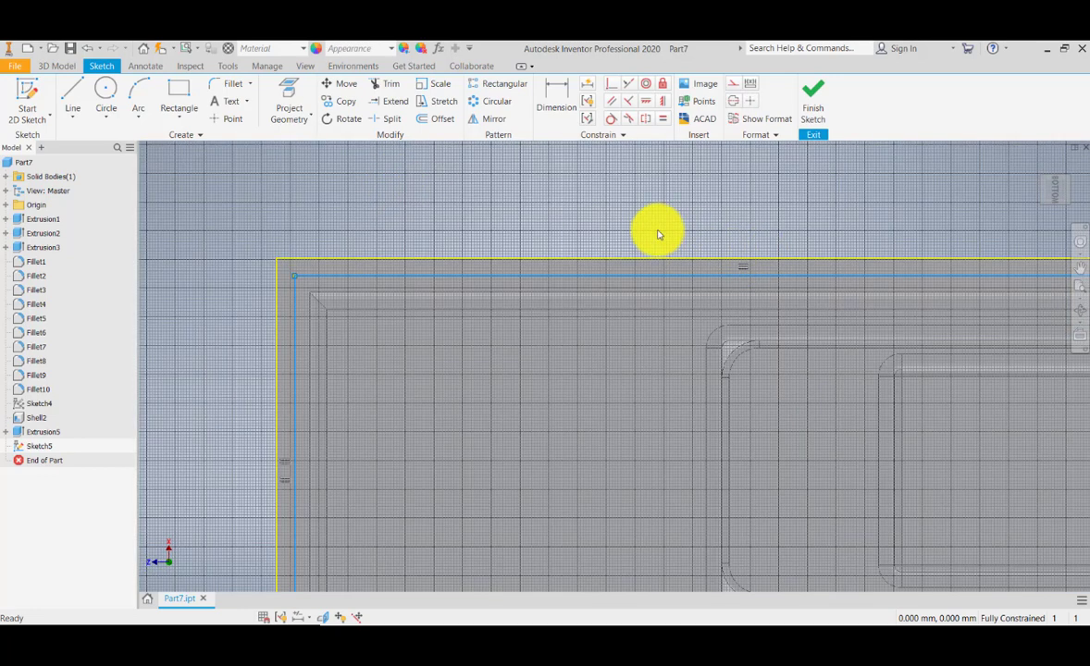
{"action": "left_click", "coordinate": [734, 84]}
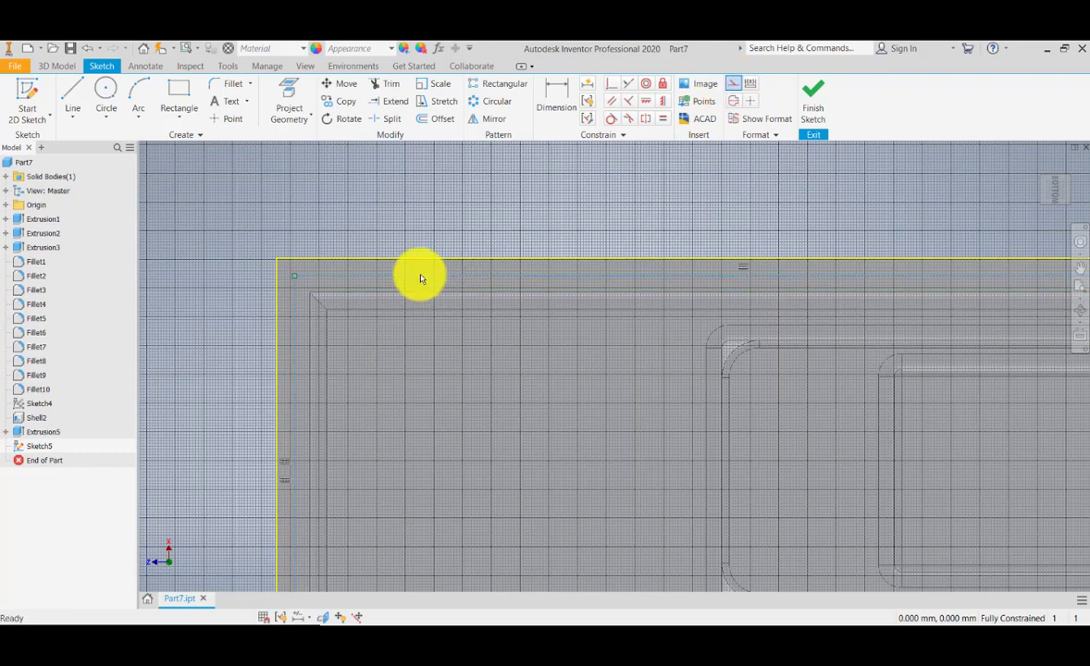
Step: Place sketch points at the construction outline's corner and on its long edge, about 32 mm from the rim's outer short edge
{"action": "scroll", "coordinate": [294, 270], "scroll_direction": "down", "scroll_amount": 5}
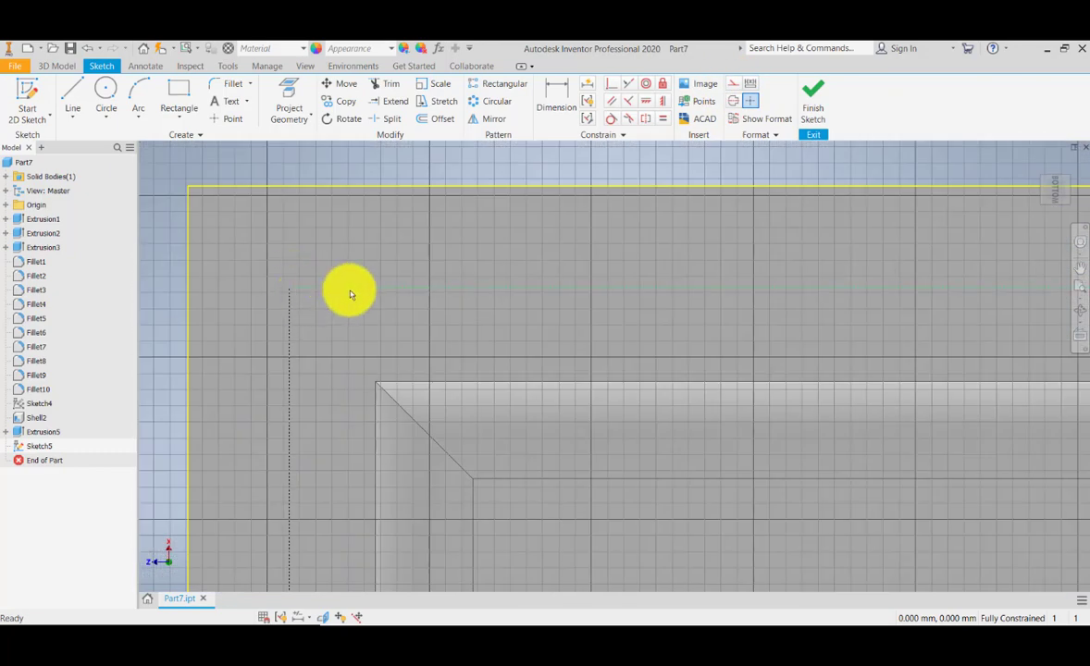
{"action": "scroll", "coordinate": [351, 315], "scroll_direction": "up", "scroll_amount": 5}
{"action": "middle_click_drag", "start_coordinate": [470, 317], "coordinate": [277, 330]}
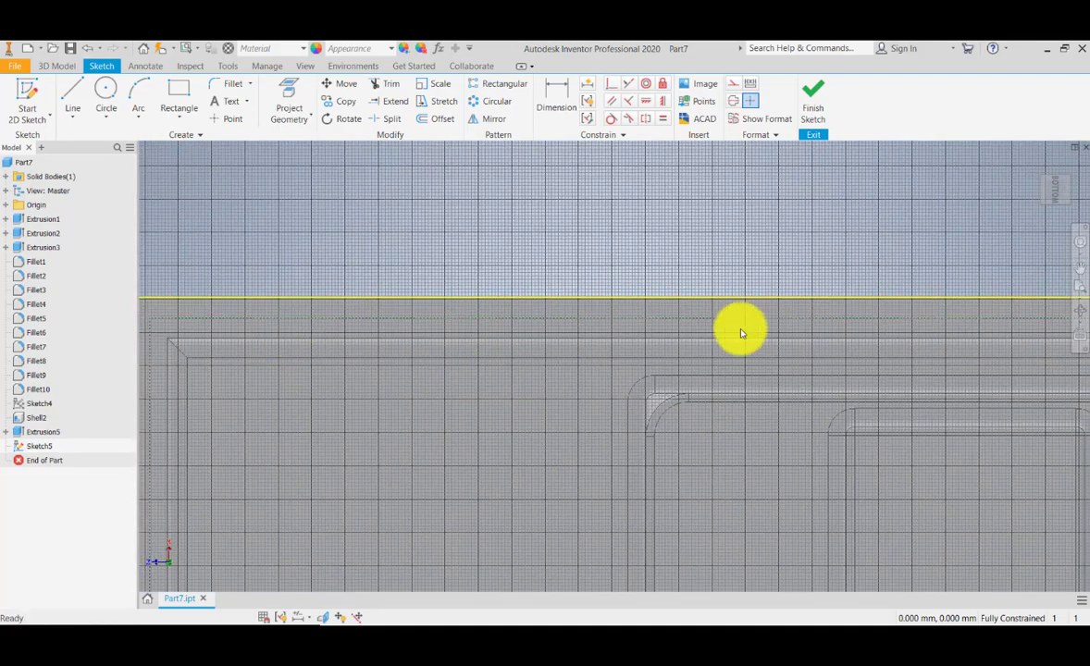
{"action": "middle_click_drag", "start_coordinate": [742, 332], "coordinate": [371, 330]}
{"action": "middle_click_drag", "start_coordinate": [738, 367], "coordinate": [585, 399]}
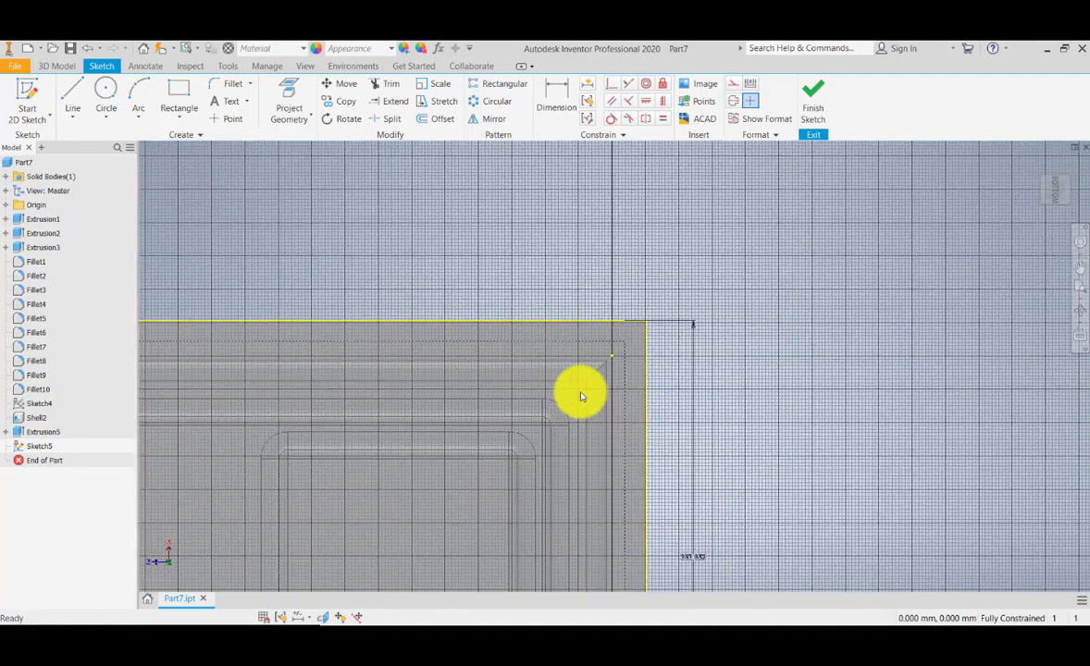
{"action": "left_click", "coordinate": [229, 118]}
{"action": "scroll", "coordinate": [635, 377], "scroll_direction": "down", "scroll_amount": 3}
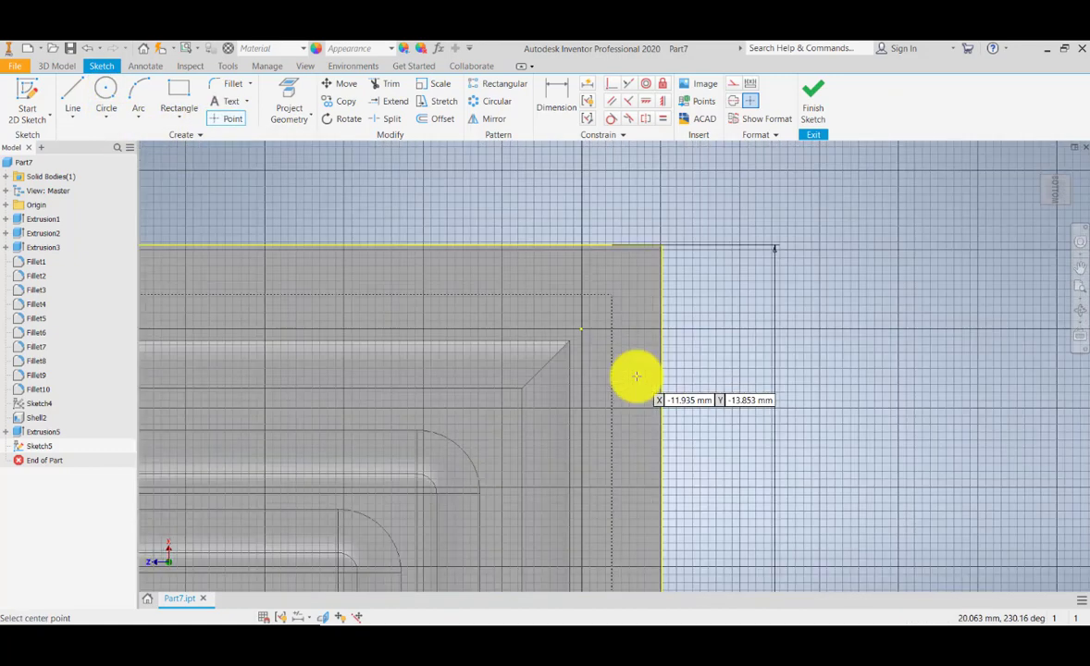
{"action": "scroll", "coordinate": [609, 292], "scroll_direction": "down", "scroll_amount": 5}
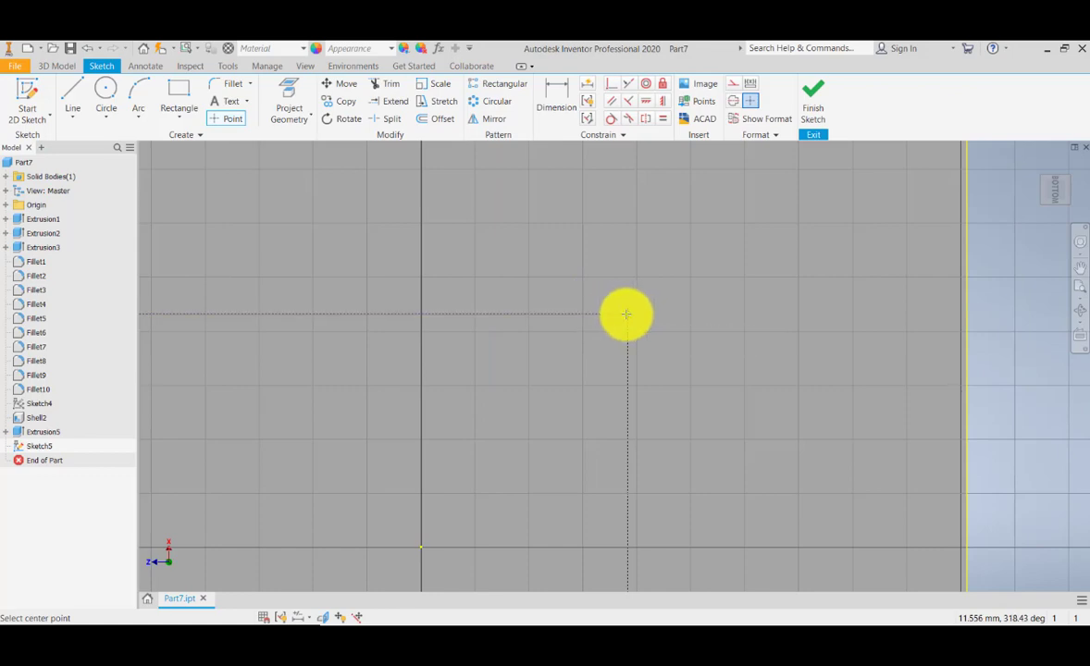
{"action": "scroll", "coordinate": [576, 314], "scroll_direction": "down", "scroll_amount": 5}
{"action": "scroll", "coordinate": [556, 311], "scroll_direction": "up", "scroll_amount": 3}
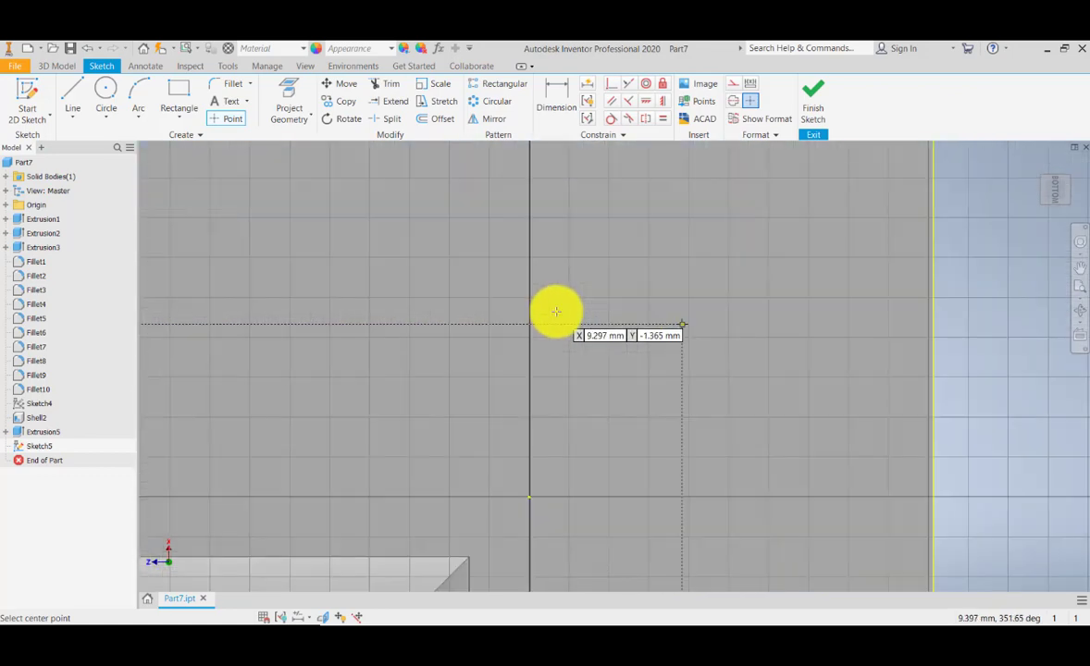
{"action": "scroll", "coordinate": [556, 311], "scroll_direction": "down", "scroll_amount": 2}
{"action": "left_click", "coordinate": [464, 314]}
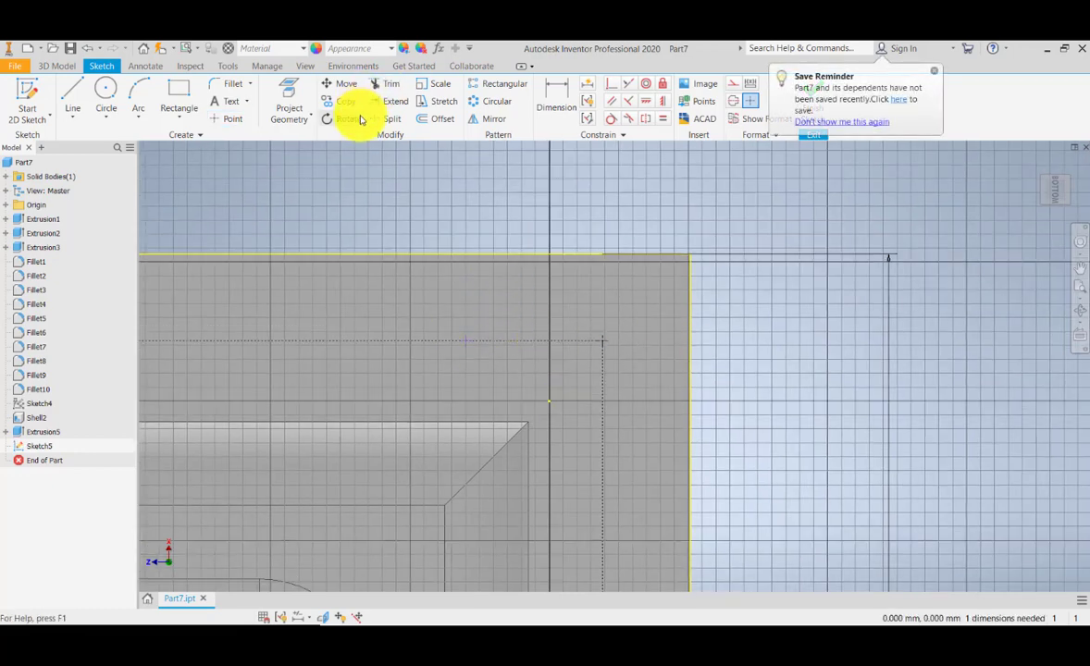
Step: Apply Auto Dimension to locate the new sketch points and finish the sketch
{"action": "left_click", "coordinate": [552, 119]}
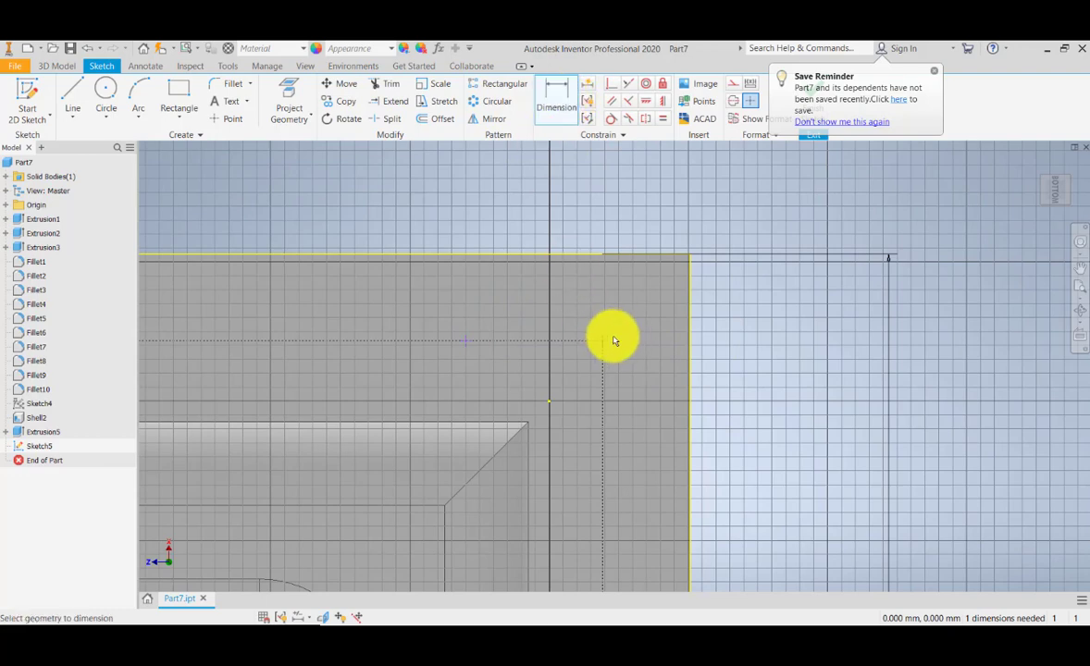
{"action": "left_click", "coordinate": [594, 89]}
{"action": "left_click", "coordinate": [199, 243]}
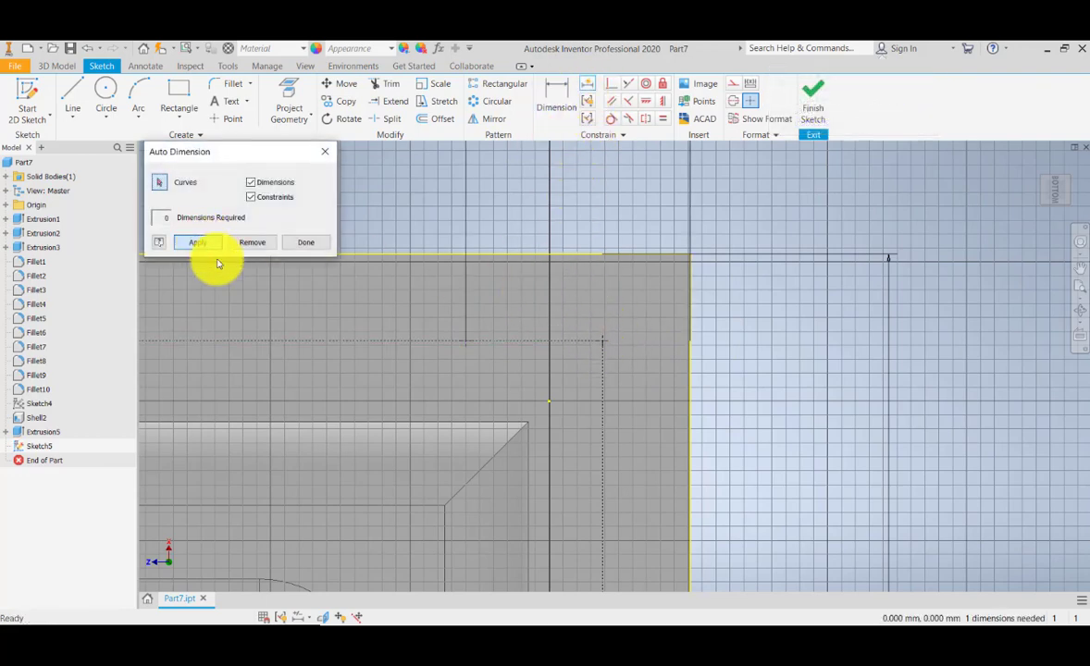
{"action": "left_click", "coordinate": [298, 243]}
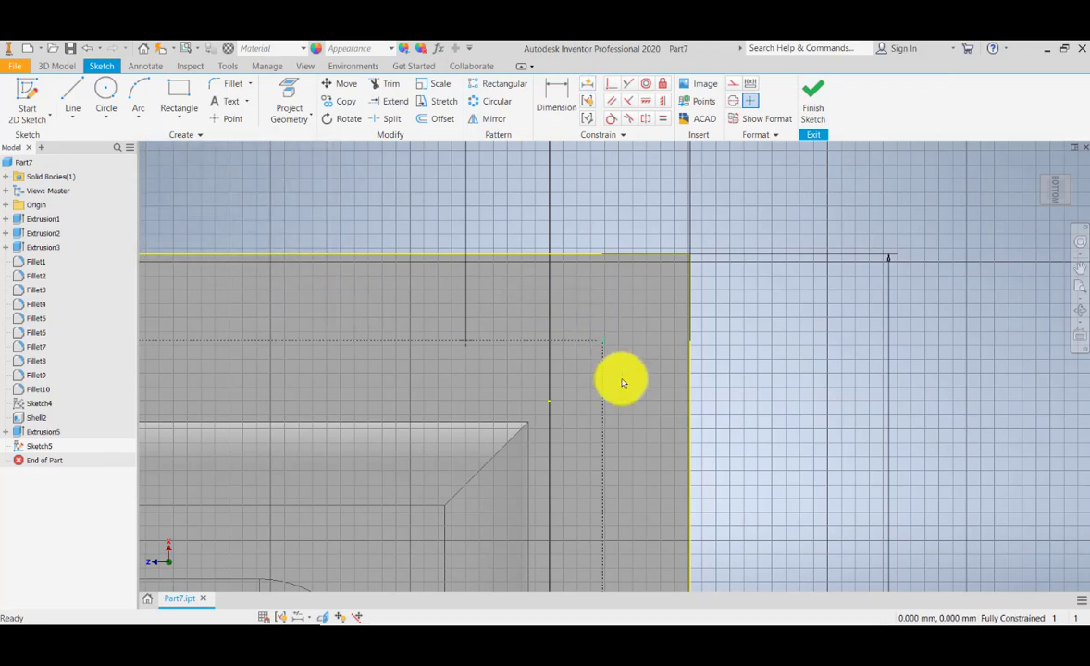
{"action": "left_click", "coordinate": [811, 103]}
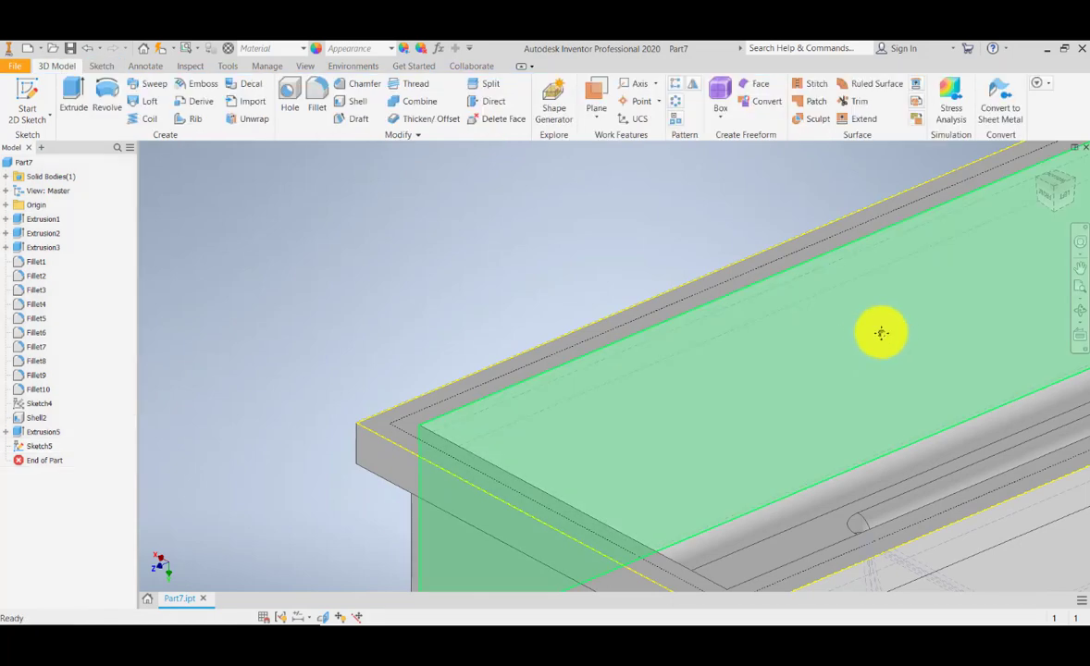
Step: Start a Hole feature on the two sketch points near the rim's corner
{"action": "middle_click_drag", "start_coordinate": [999, 181], "coordinate": [635, 370]}
{"action": "scroll", "coordinate": [741, 306], "scroll_direction": "down", "scroll_amount": 5}
{"action": "scroll", "coordinate": [742, 307], "scroll_direction": "up", "scroll_amount": 8}
{"action": "scroll", "coordinate": [799, 292], "scroll_direction": "up", "scroll_amount": 6}
{"action": "middle_click_drag", "start_coordinate": [799, 291], "coordinate": [587, 487]}
{"action": "scroll", "coordinate": [608, 475], "scroll_direction": "down", "scroll_amount": 5}
{"action": "middle_click_drag", "start_coordinate": [460, 503], "coordinate": [538, 424]}
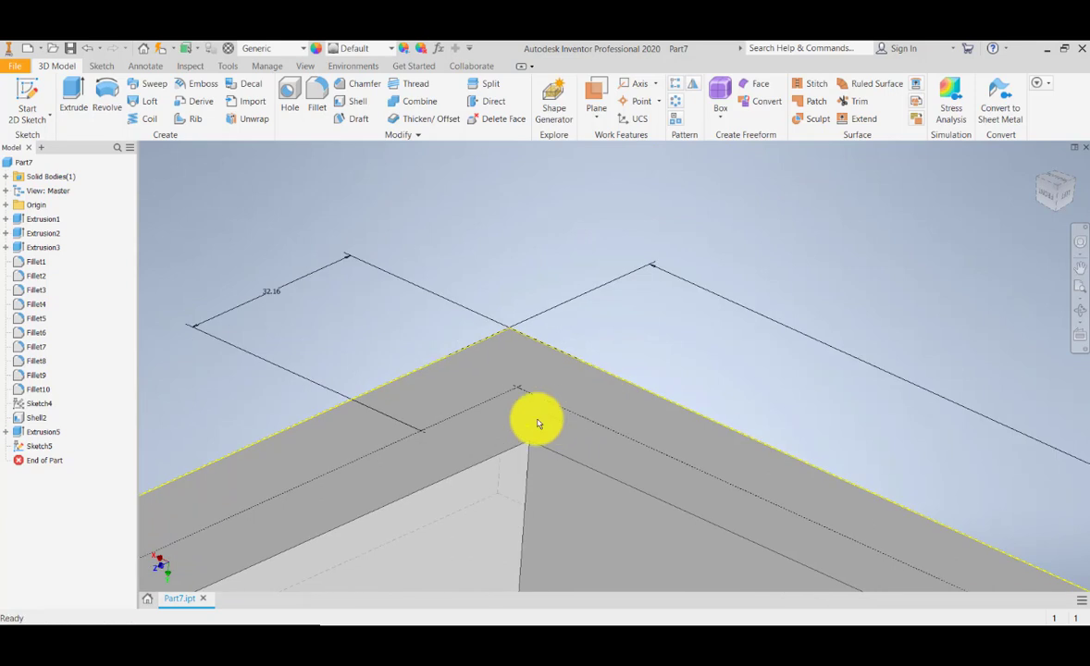
{"action": "left_click", "coordinate": [286, 111]}
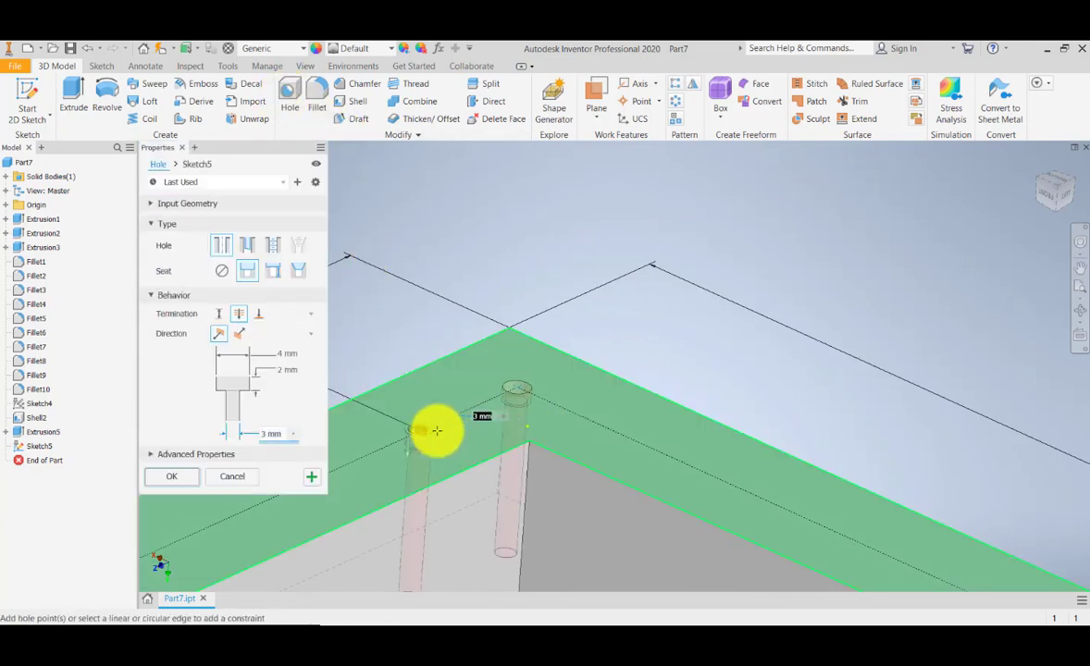
Step: Switch the holes to clearance type for a 1/4 hex head bolt with normal fit, and try the tapped type
{"action": "middle_click_drag", "start_coordinate": [603, 476], "coordinate": [675, 389]}
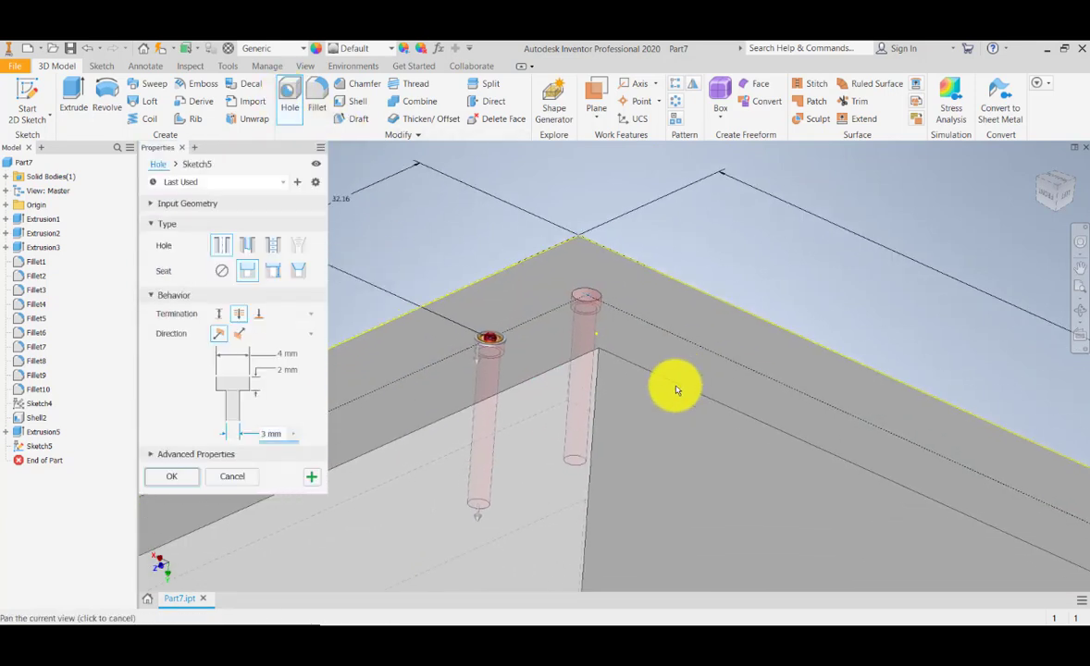
{"action": "left_click", "coordinate": [1080, 310]}
{"action": "mouse_move", "coordinate": [655, 372]}
{"action": "left_mouse_down"}
{"action": "mouse_move", "coordinate": [650, 358]}
{"action": "mouse_move", "coordinate": [654, 390]}
{"action": "mouse_move", "coordinate": [642, 365]}
{"action": "left_mouse_up"}
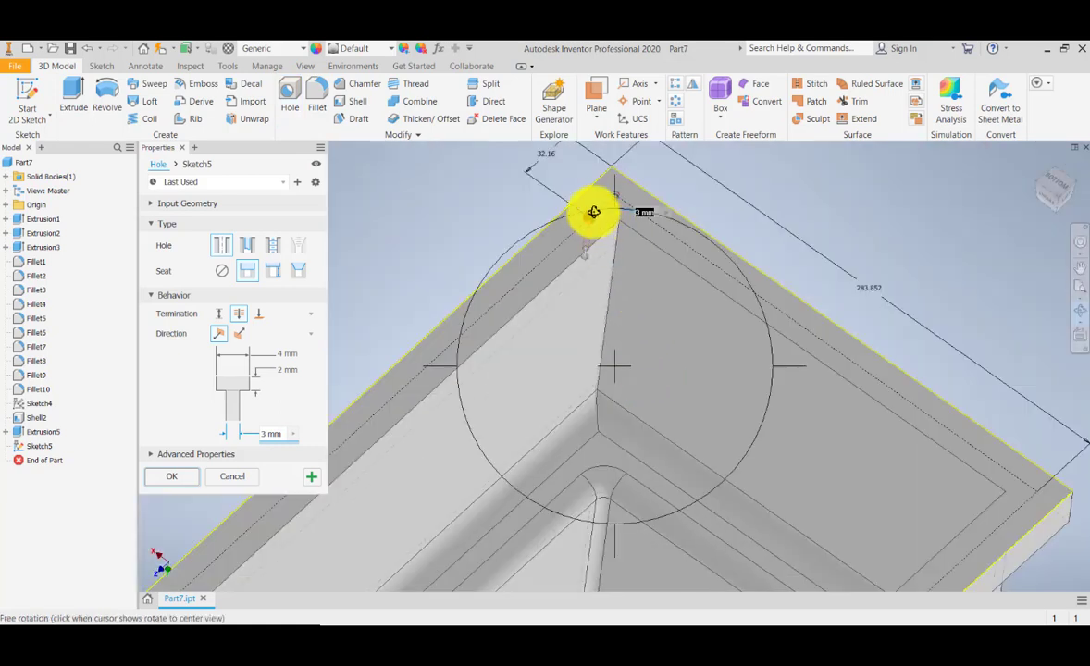
{"action": "left_click_drag", "start_coordinate": [604, 204], "coordinate": [618, 357]}
{"action": "scroll", "coordinate": [618, 357], "scroll_direction": "down", "scroll_amount": 6}
{"action": "scroll", "coordinate": [617, 355], "scroll_direction": "up", "scroll_amount": 1}
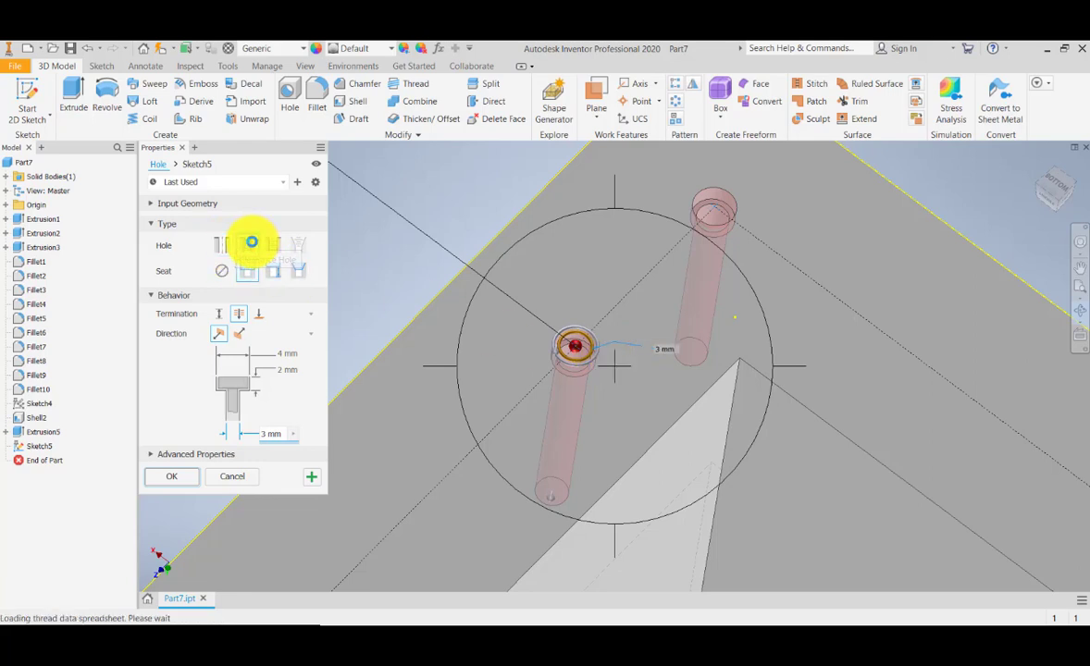
{"action": "left_click", "coordinate": [252, 242]}
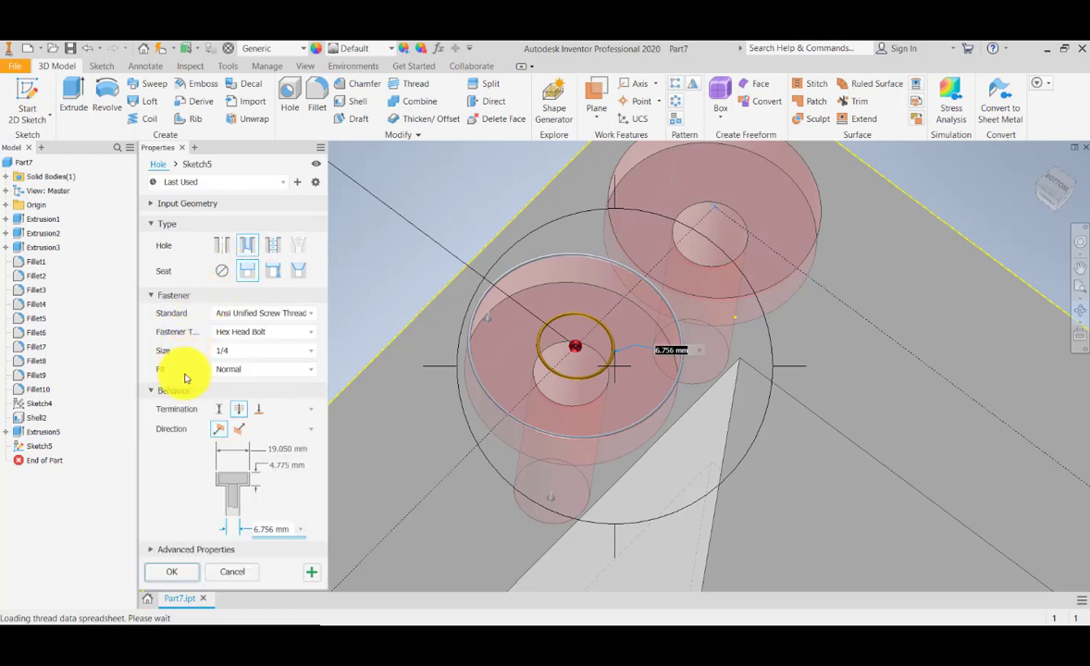
{"action": "left_click", "coordinate": [276, 245]}
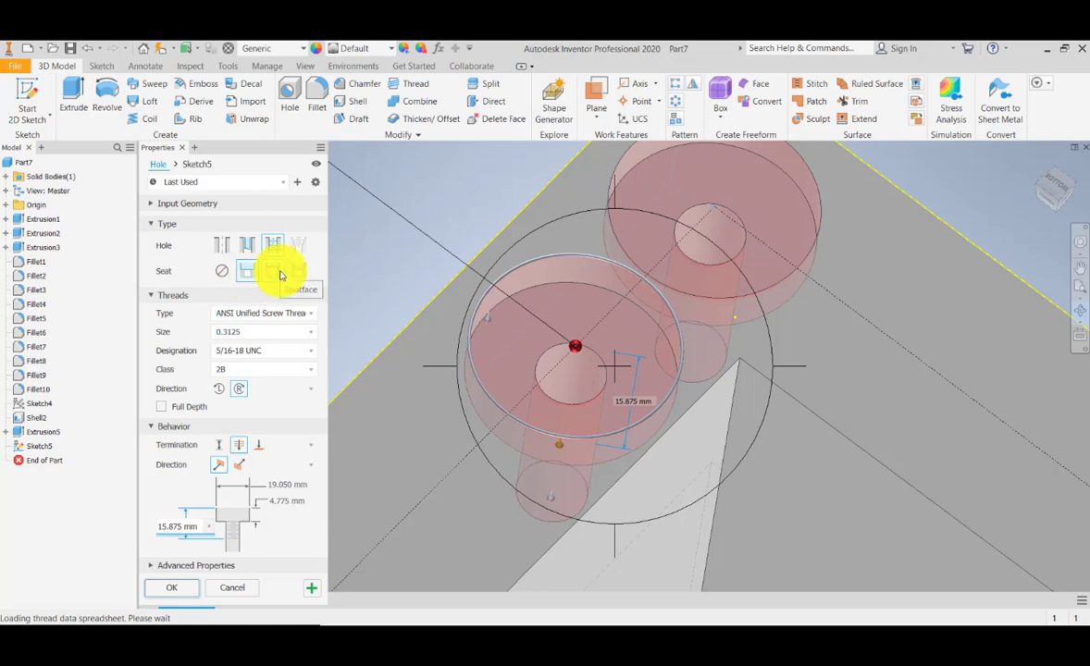
Step: Try the spotface and countersink seats on the tapped holes, and set them back to simple holes with a counterbore
{"action": "left_click", "coordinate": [281, 274]}
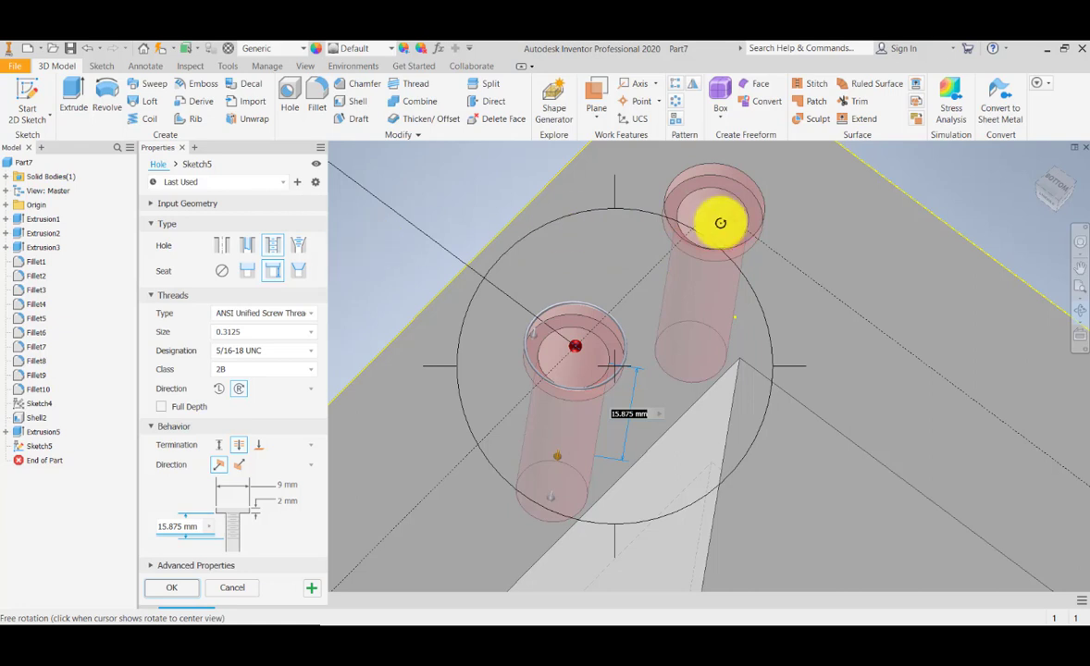
{"action": "left_click", "coordinate": [294, 271]}
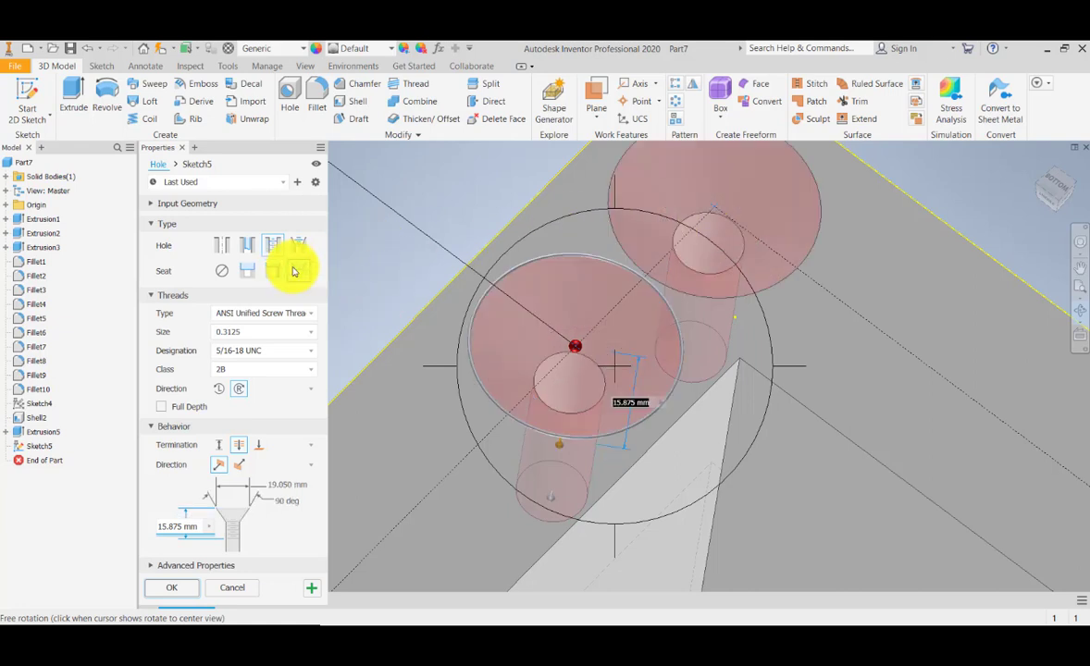
{"action": "left_click", "coordinate": [248, 272]}
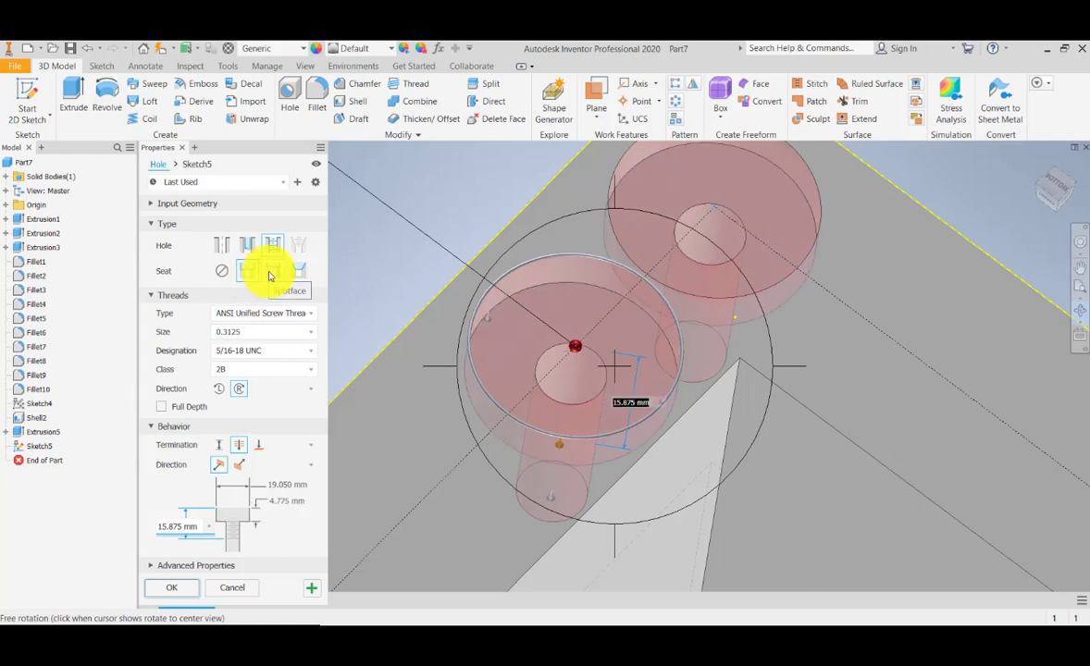
{"action": "left_click", "coordinate": [227, 248]}
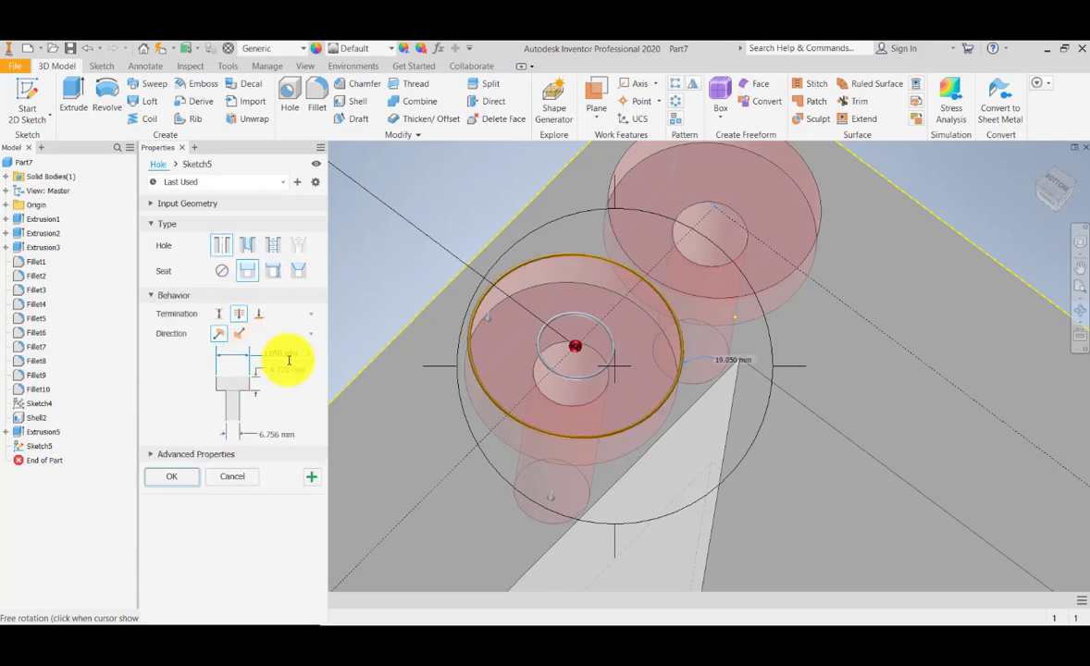
Step: Set the counterbore depth of the rim corner holes to 2 mm
{"action": "scroll", "coordinate": [679, 424], "scroll_direction": "down", "scroll_amount": 4}
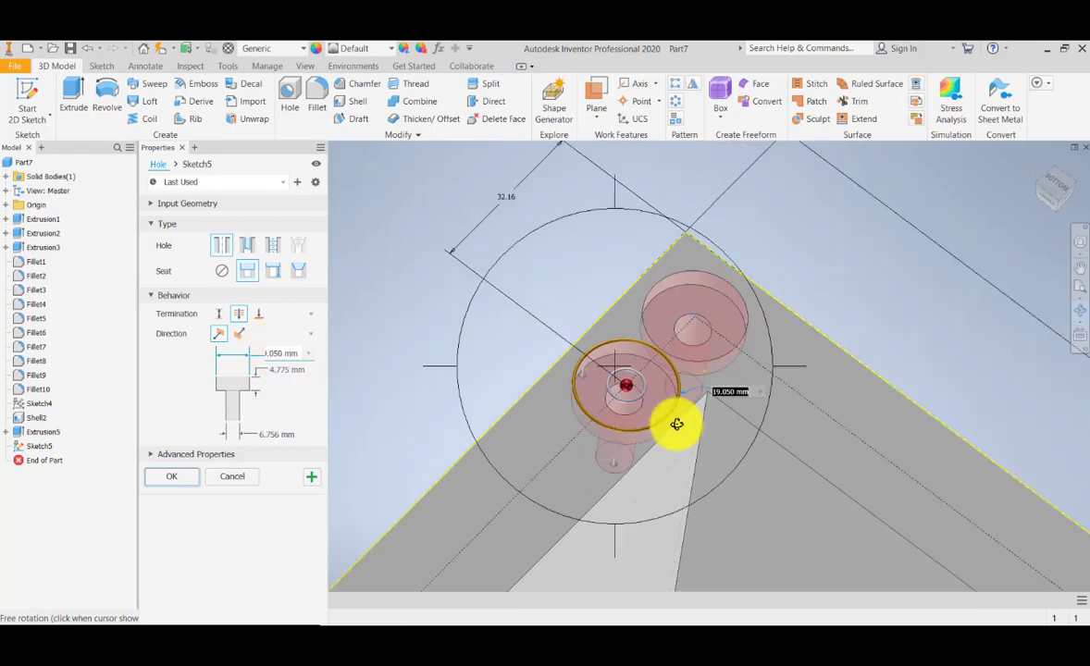
{"action": "scroll", "coordinate": [678, 424], "scroll_direction": "up", "scroll_amount": 5}
{"action": "left_click", "coordinate": [1076, 266]}
{"action": "left_click", "coordinate": [1057, 185]}
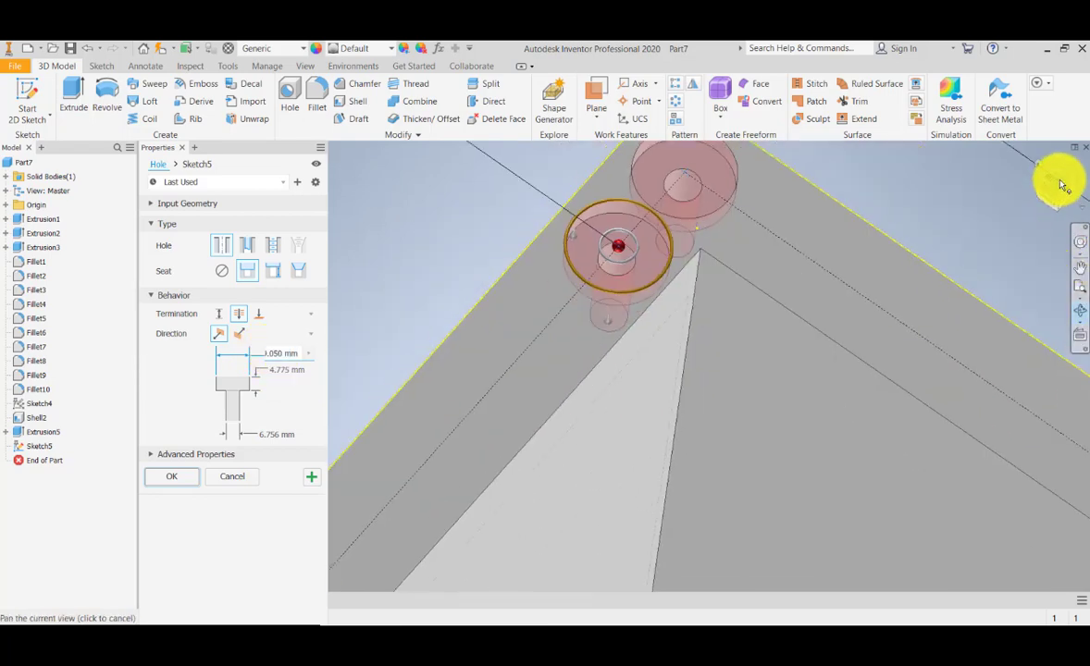
{"action": "key", "text": "F4"}
{"action": "scroll", "coordinate": [554, 227], "scroll_direction": "up", "scroll_amount": 5}
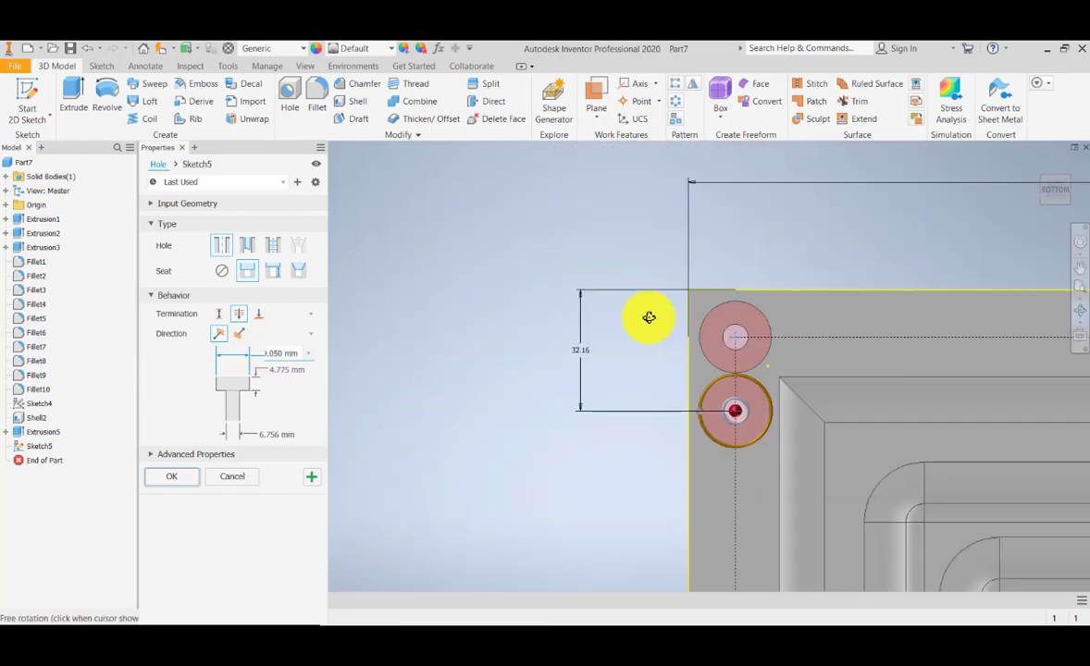
{"action": "scroll", "coordinate": [694, 418], "scroll_direction": "up", "scroll_amount": 1}
{"action": "scroll", "coordinate": [696, 418], "scroll_direction": "up", "scroll_amount": 3}
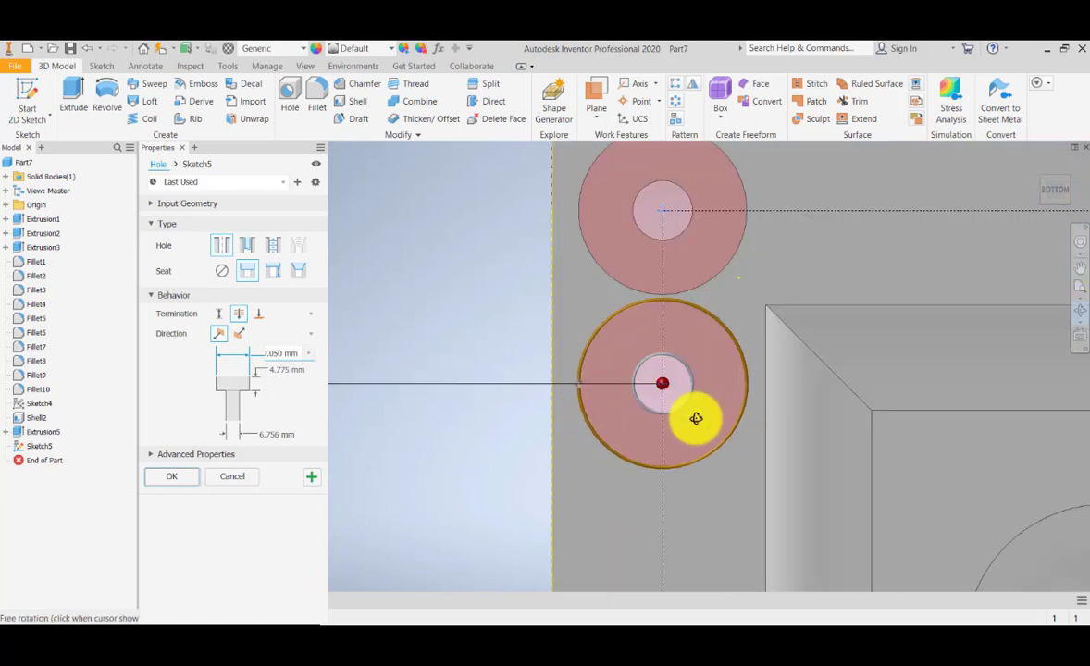
{"action": "left_click", "coordinate": [283, 370]}
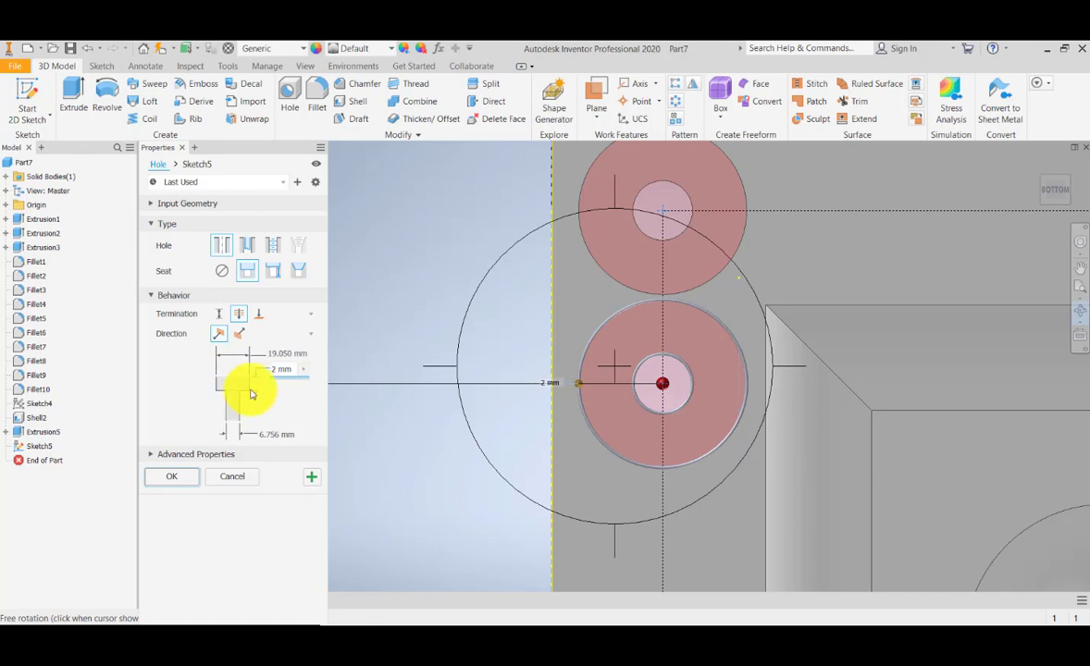
Step: Set the counterbore diameter to 10 mm and the hole diameter to 8 mm, and create the two rim corner holes
{"action": "left_click", "coordinate": [275, 351]}
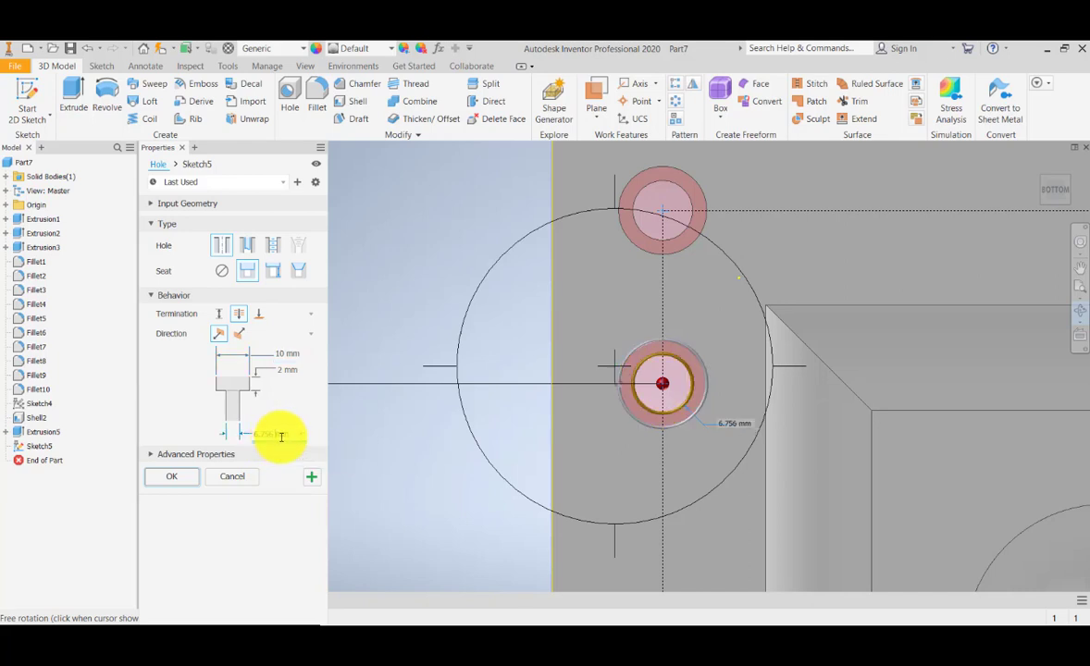
{"action": "left_click", "coordinate": [272, 434]}
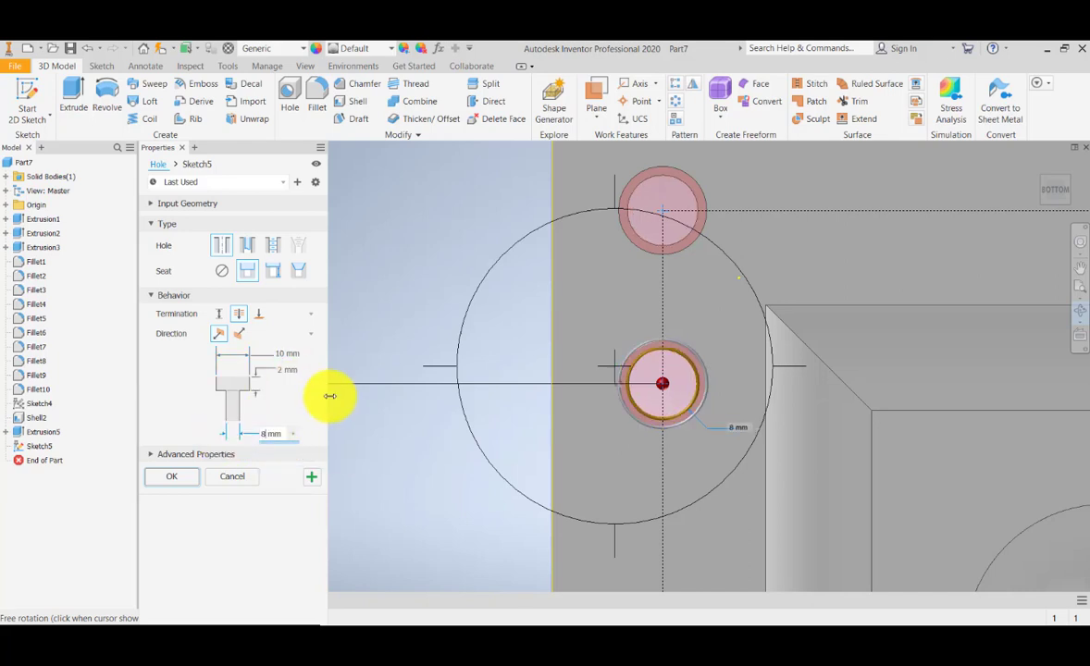
{"action": "left_click", "coordinate": [172, 485]}
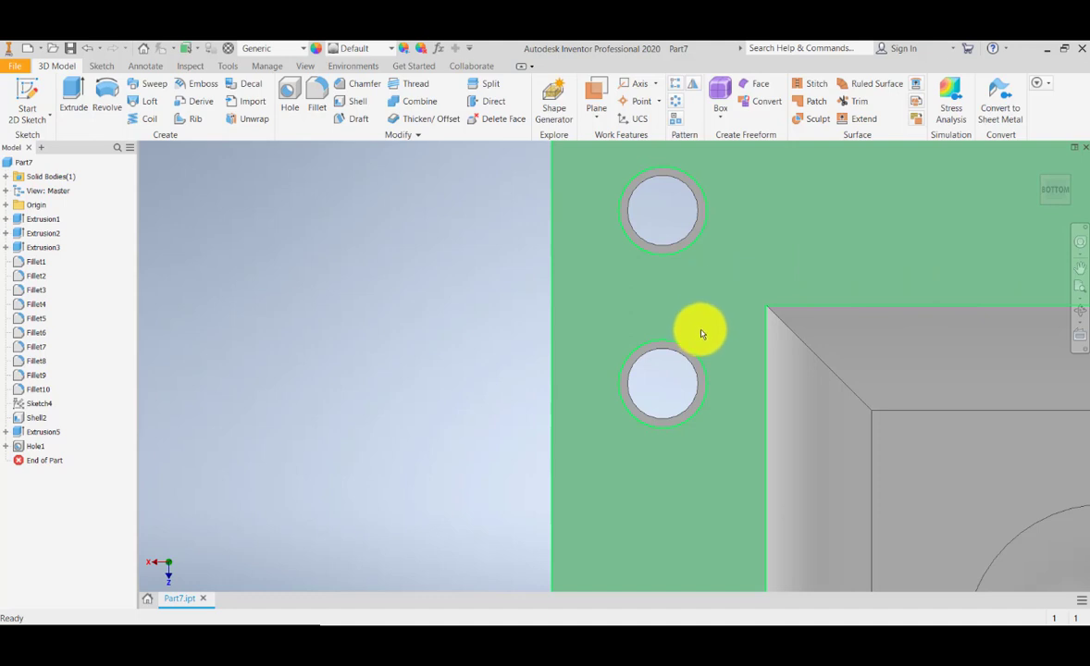
Step: Examine the two counterbored holes at the rim's corner from below and from above
{"action": "middle_click_drag", "start_coordinate": [700, 334], "coordinate": [782, 318], "text": "shift"}
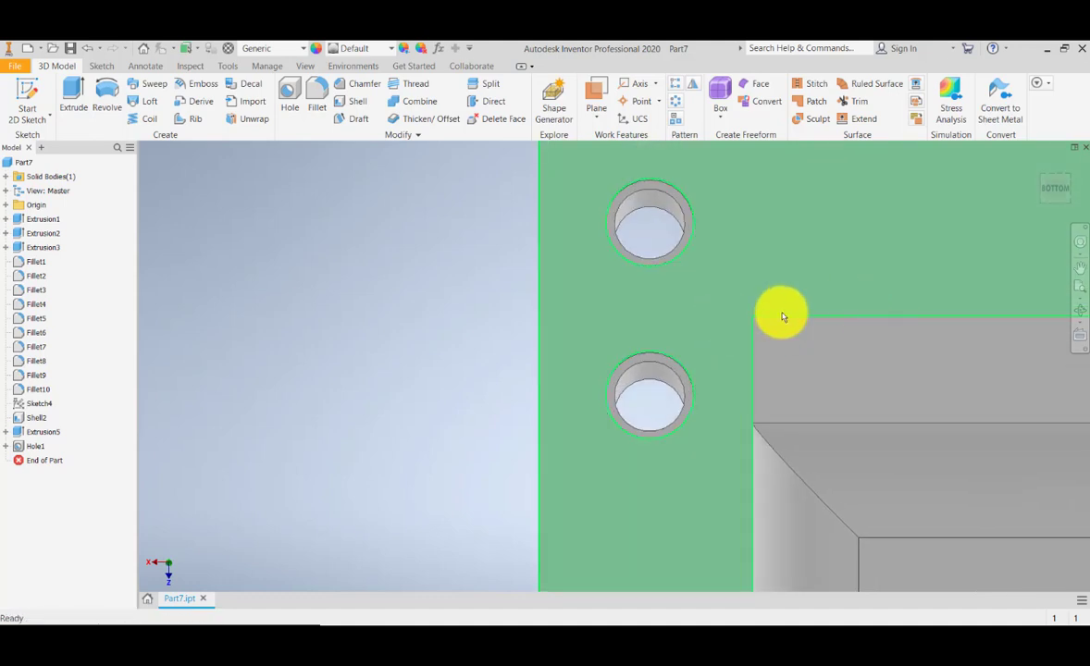
{"action": "middle_click_drag", "start_coordinate": [608, 358], "coordinate": [633, 360], "text": "shift"}
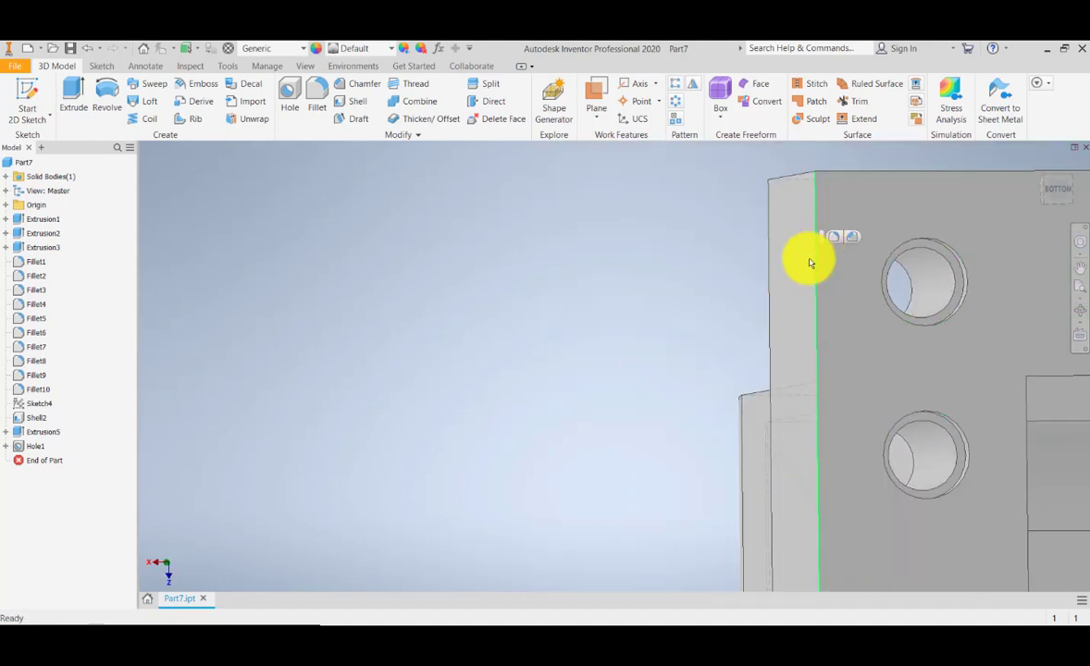
{"action": "left_click", "coordinate": [830, 343]}
{"action": "middle_click_drag", "start_coordinate": [829, 343], "coordinate": [784, 268], "text": "shift"}
{"action": "scroll", "coordinate": [827, 336], "scroll_direction": "up", "scroll_amount": 2}
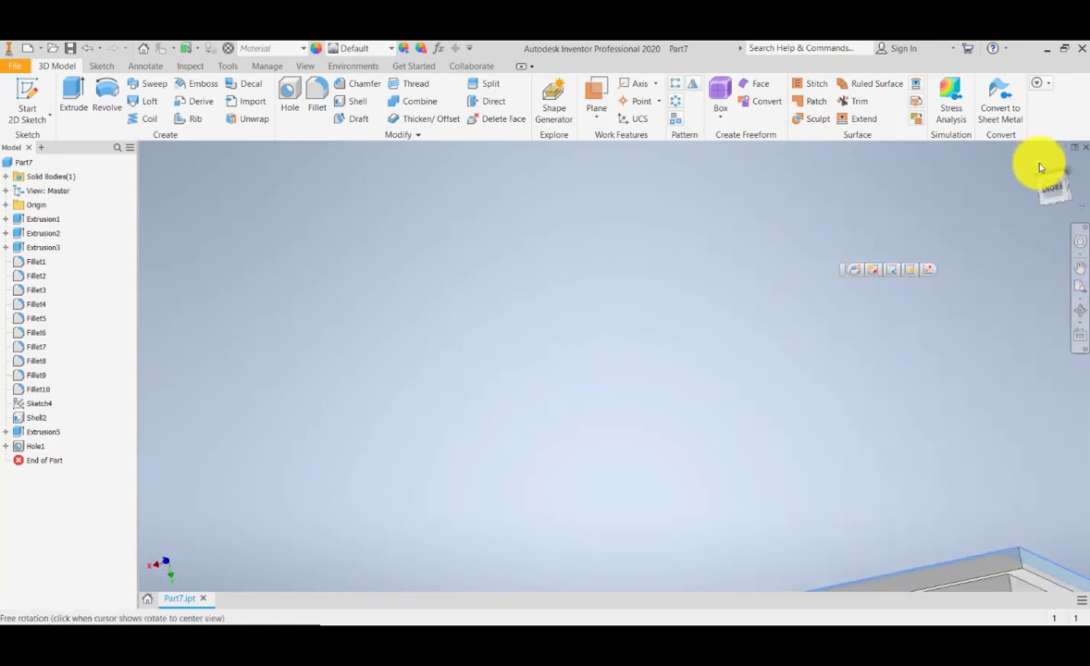
{"action": "left_click", "coordinate": [1039, 167]}
{"action": "scroll", "coordinate": [809, 422], "scroll_direction": "down", "scroll_amount": 5}
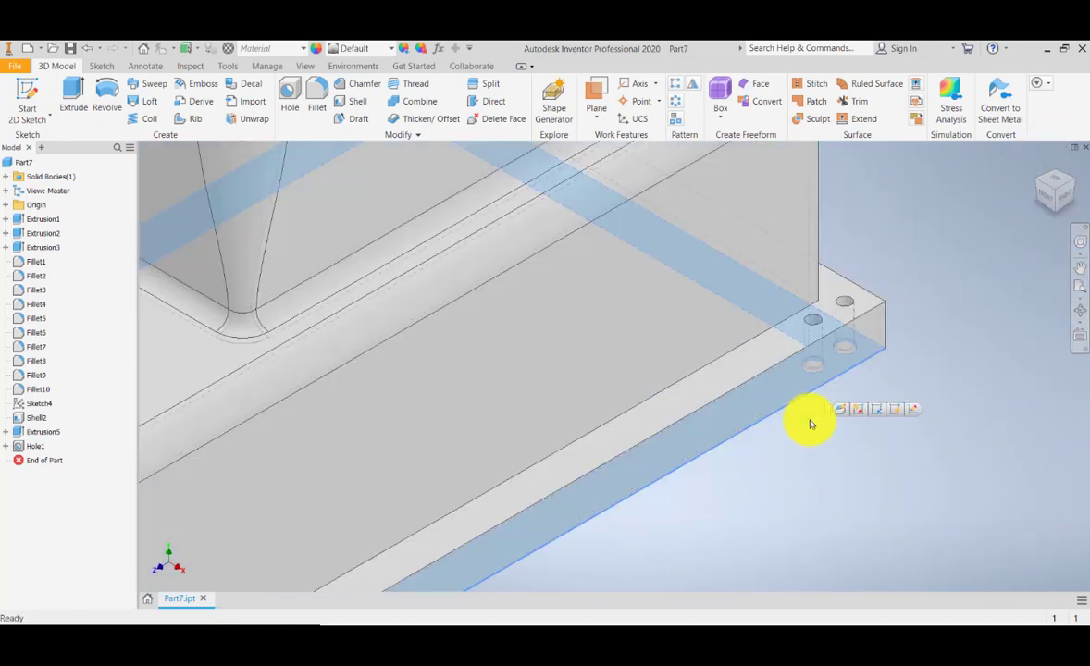
{"action": "scroll", "coordinate": [811, 424], "scroll_direction": "down", "scroll_amount": 3}
{"action": "middle_click_drag", "start_coordinate": [929, 333], "coordinate": [740, 529]}
{"action": "left_click", "coordinate": [853, 436]}
{"action": "scroll", "coordinate": [703, 408], "scroll_direction": "down", "scroll_amount": 3}
{"action": "scroll", "coordinate": [699, 398], "scroll_direction": "up", "scroll_amount": 10}
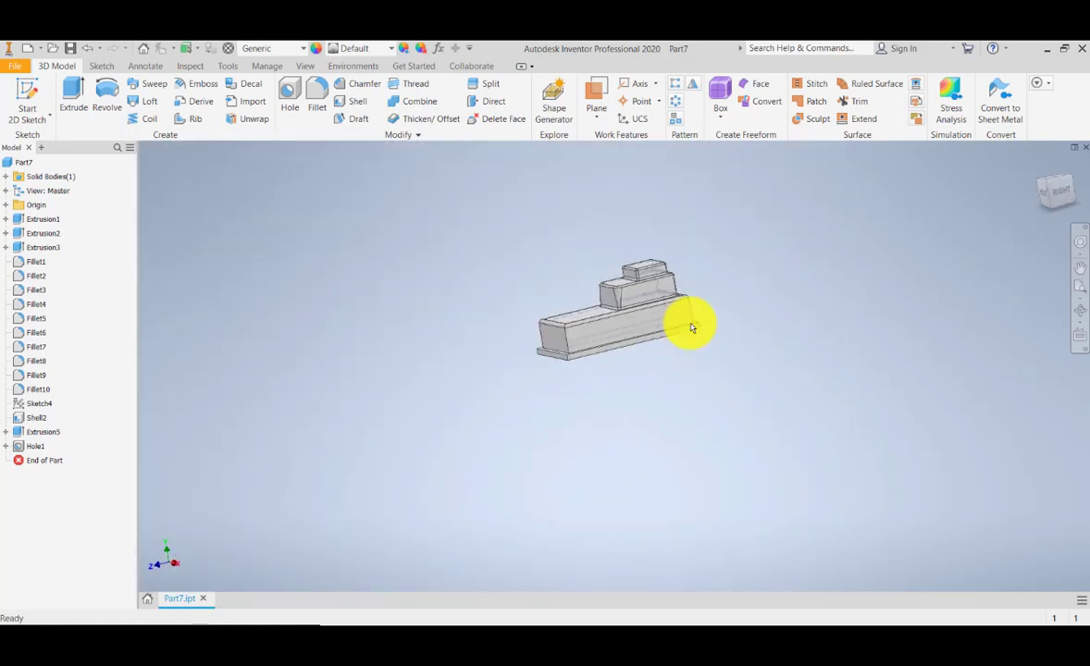
{"action": "scroll", "coordinate": [696, 329], "scroll_direction": "down", "scroll_amount": 6}
{"action": "middle_click_drag", "start_coordinate": [706, 333], "coordinate": [705, 394], "text": "shift"}
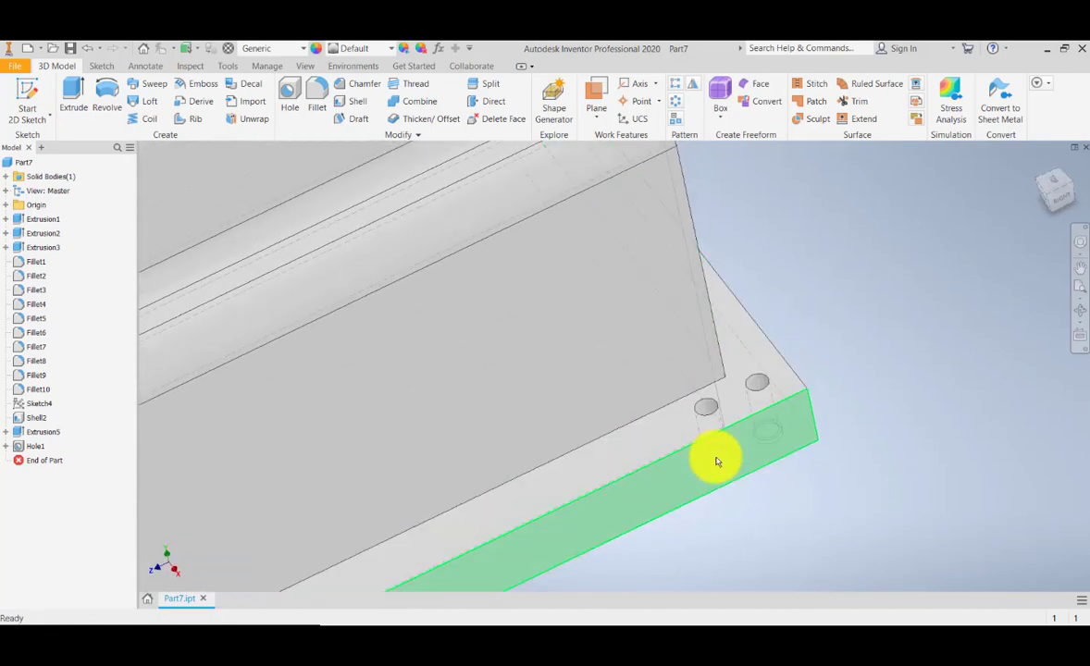
{"action": "middle_click_drag", "start_coordinate": [716, 461], "coordinate": [636, 365], "text": "shift"}
{"action": "scroll", "coordinate": [729, 428], "scroll_direction": "up", "scroll_amount": 6}
{"action": "scroll", "coordinate": [729, 428], "scroll_direction": "down", "scroll_amount": 5}
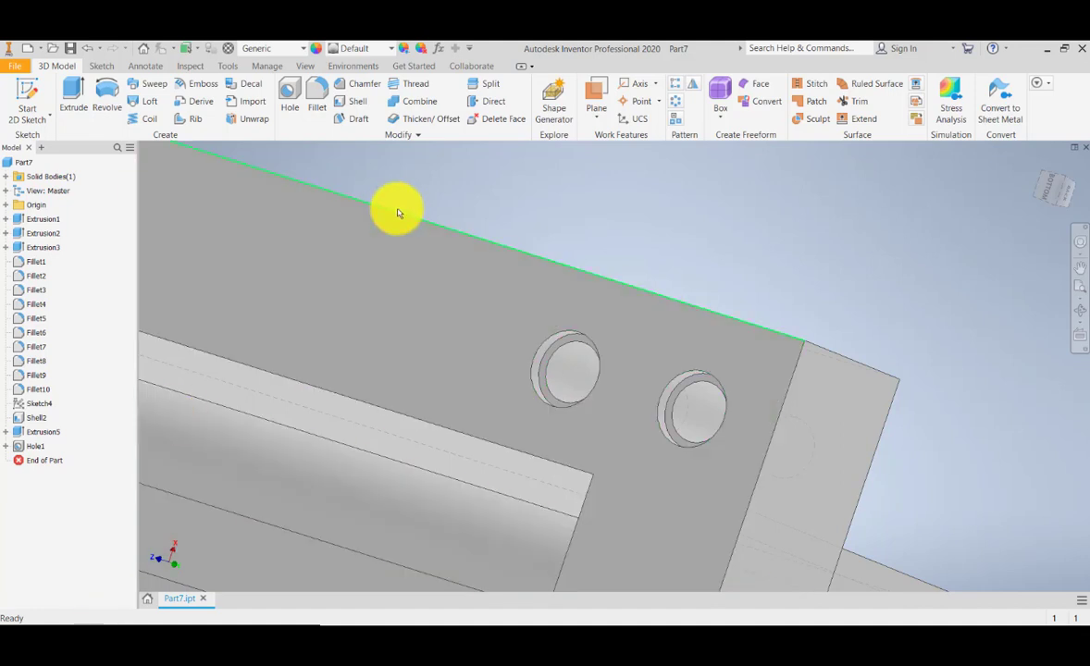
{"action": "scroll", "coordinate": [606, 449], "scroll_direction": "down", "scroll_amount": 3}
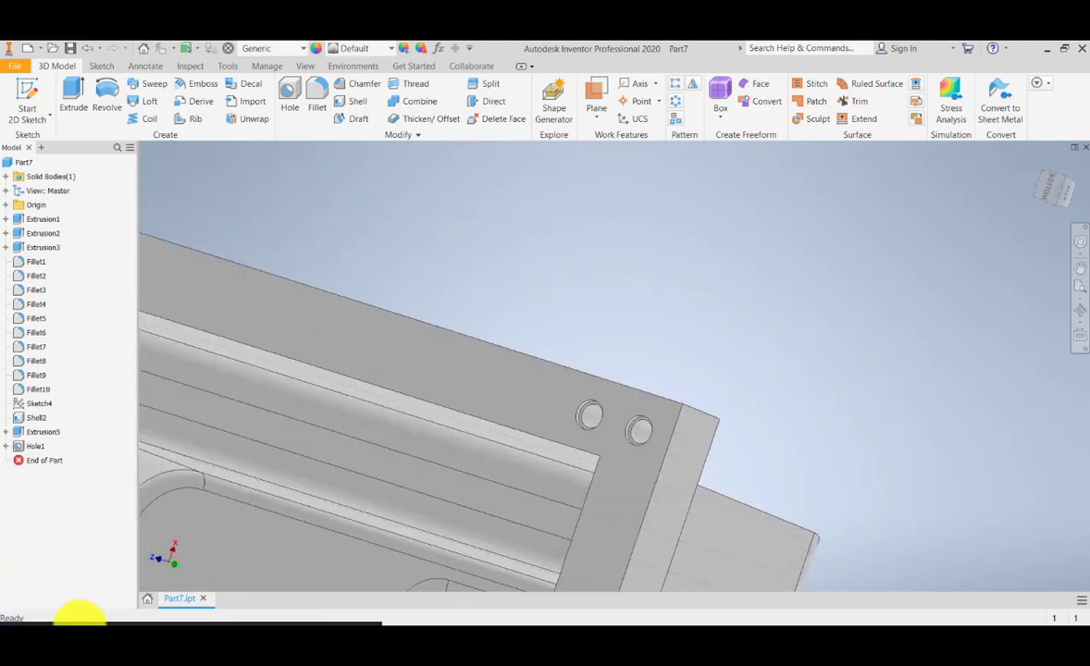
{"action": "key", "text": "F5"}
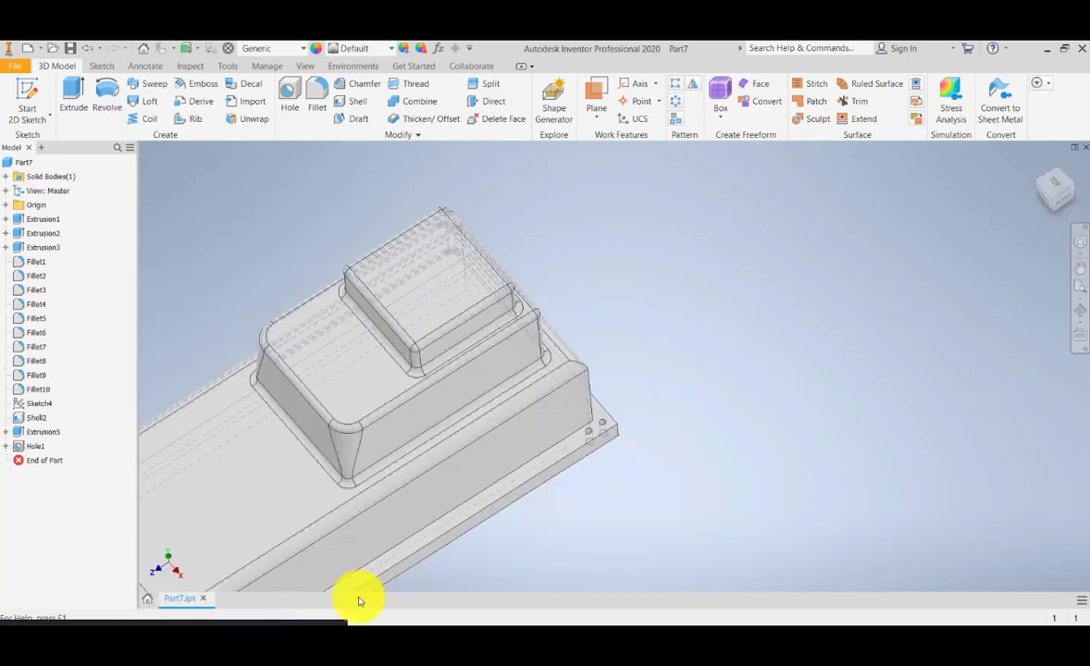
Step: Start a new 2D sketch on the rim's upper face
{"action": "scroll", "coordinate": [542, 476], "scroll_direction": "down", "scroll_amount": 6}
{"action": "scroll", "coordinate": [546, 472], "scroll_direction": "up", "scroll_amount": 8}
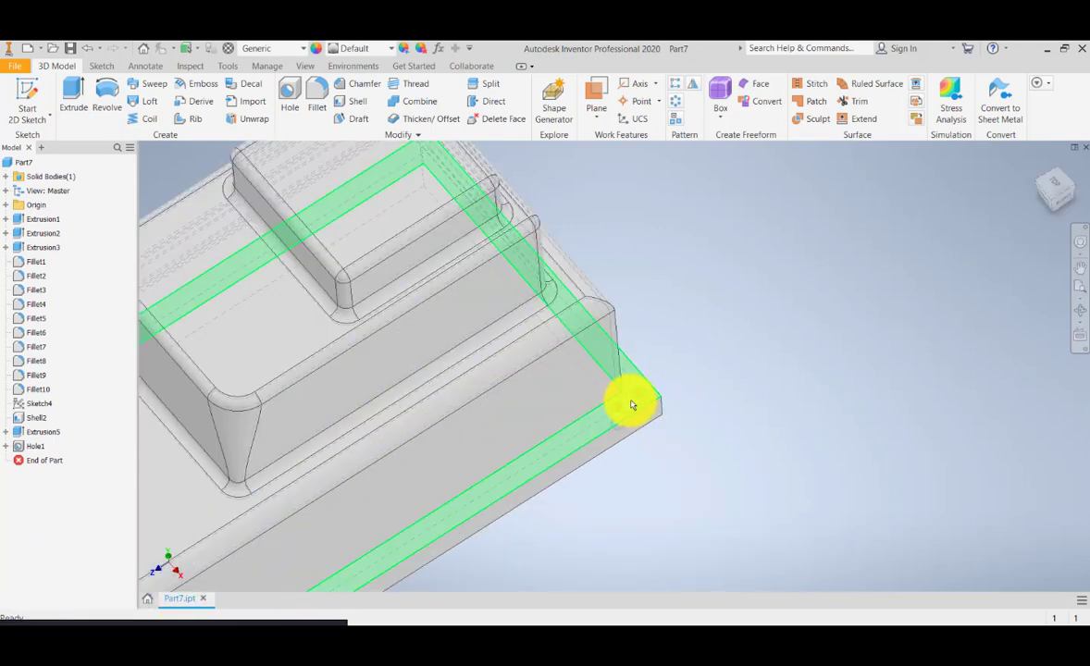
{"action": "left_click", "coordinate": [26, 97]}
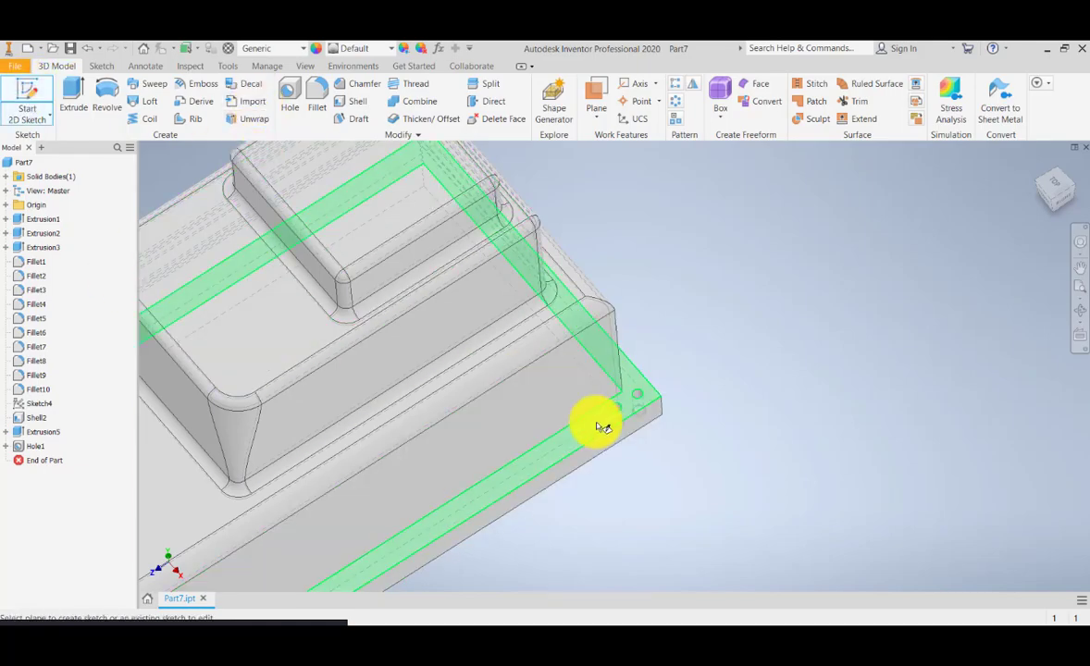
{"action": "left_click", "coordinate": [603, 478]}
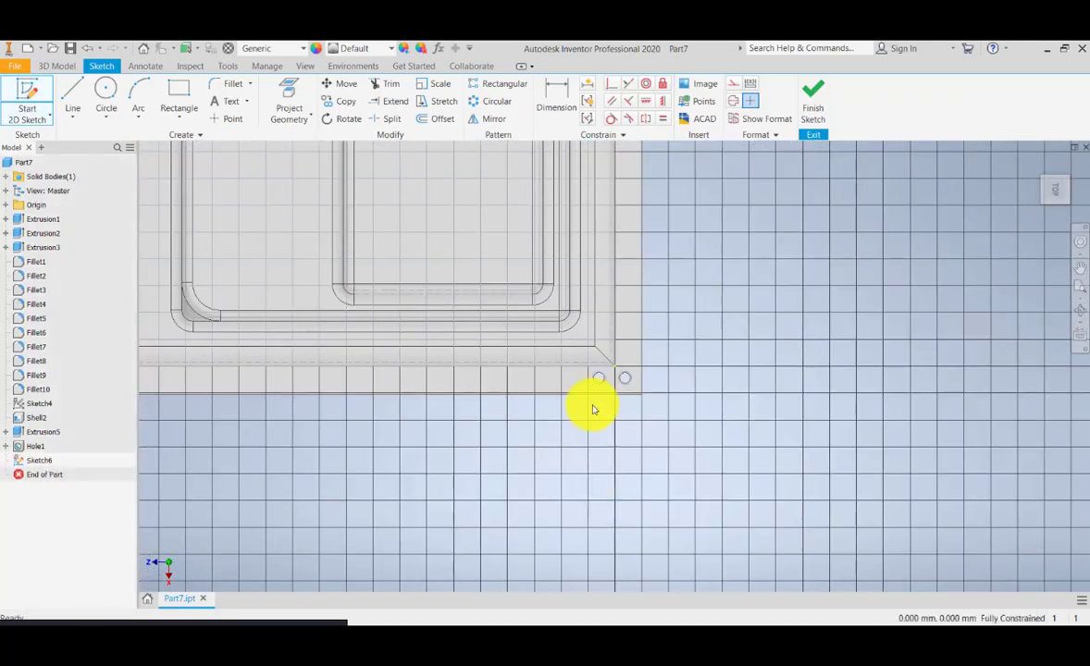
Step: Project the four outer edges of the rim into the sketch
{"action": "scroll", "coordinate": [576, 359], "scroll_direction": "down", "scroll_amount": 3}
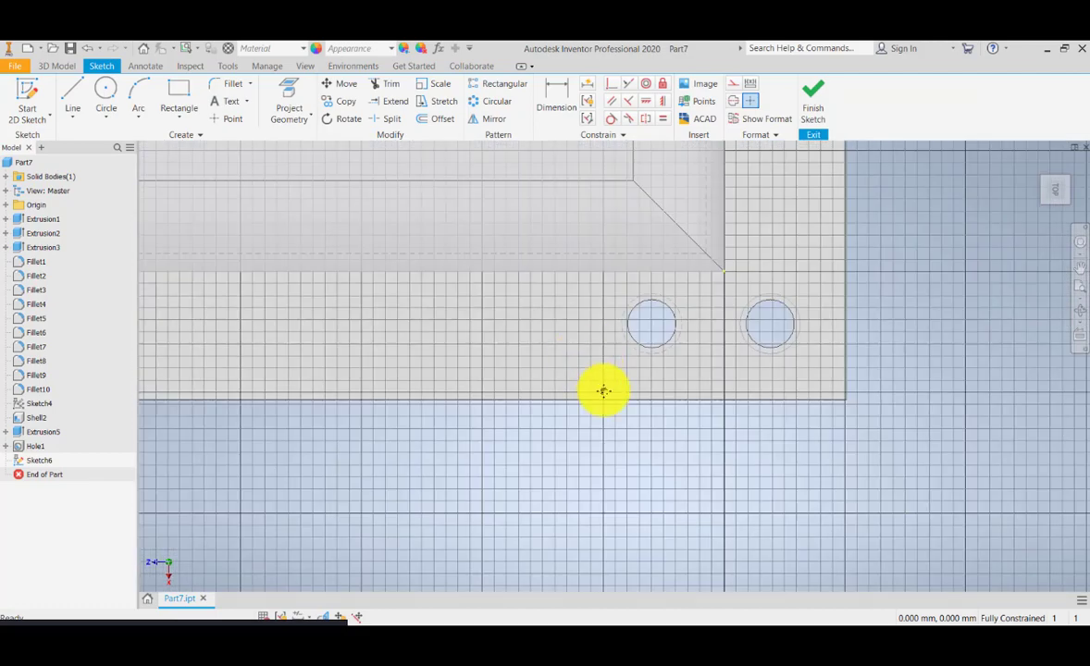
{"action": "middle_click_drag", "start_coordinate": [603, 389], "coordinate": [661, 424]}
{"action": "scroll", "coordinate": [453, 417], "scroll_direction": "up", "scroll_amount": 5}
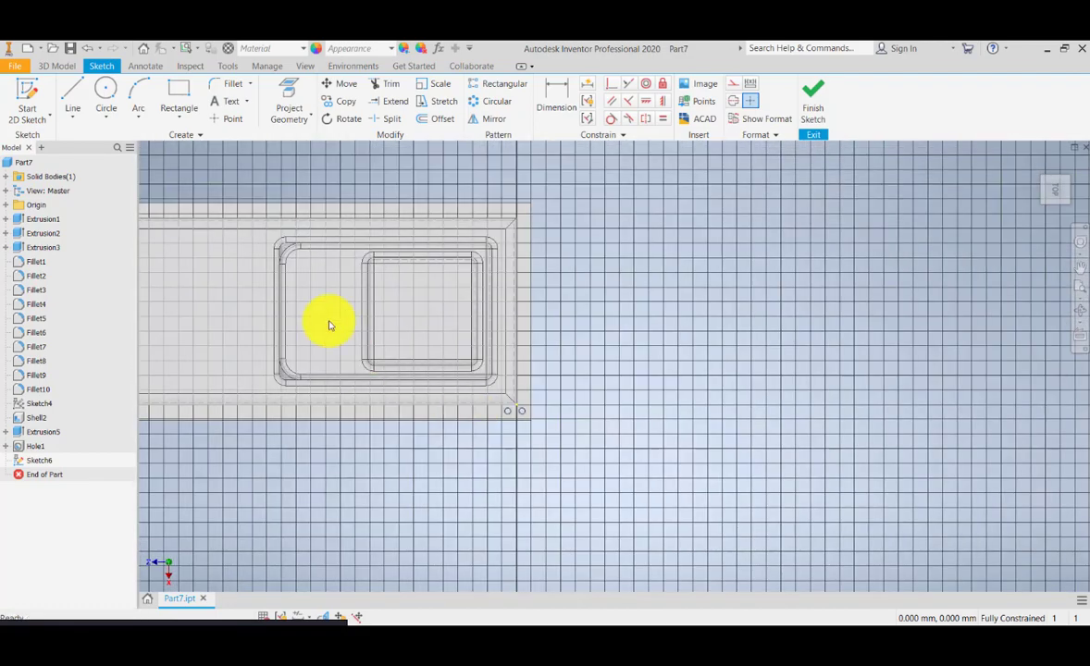
{"action": "middle_click_drag", "start_coordinate": [328, 325], "coordinate": [531, 337]}
{"action": "left_click", "coordinate": [297, 112]}
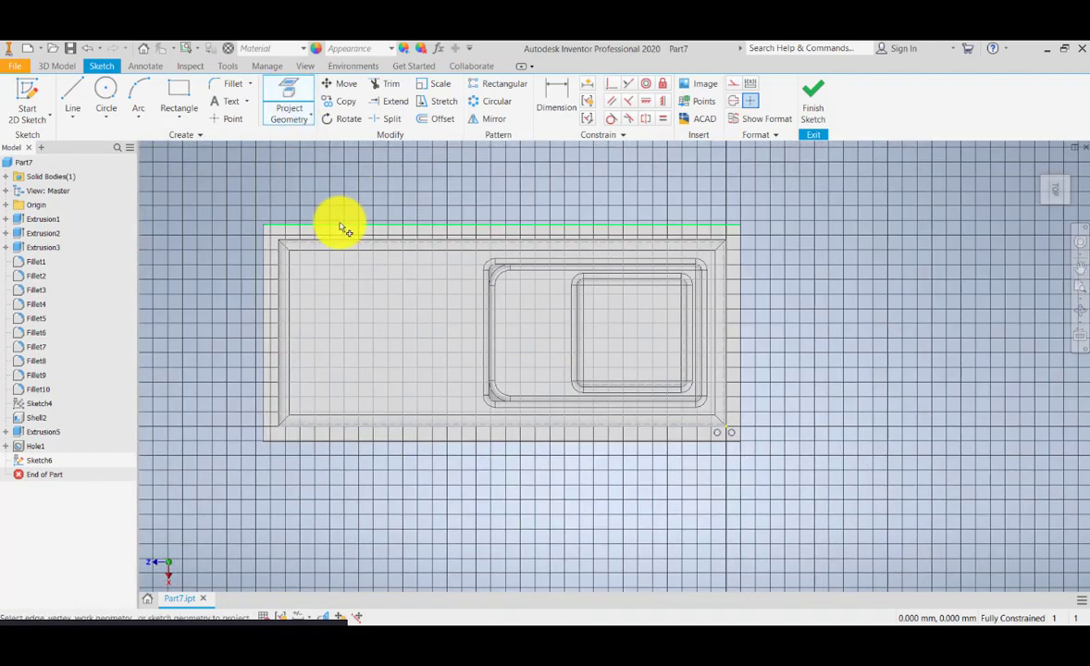
{"action": "left_click", "coordinate": [338, 227]}
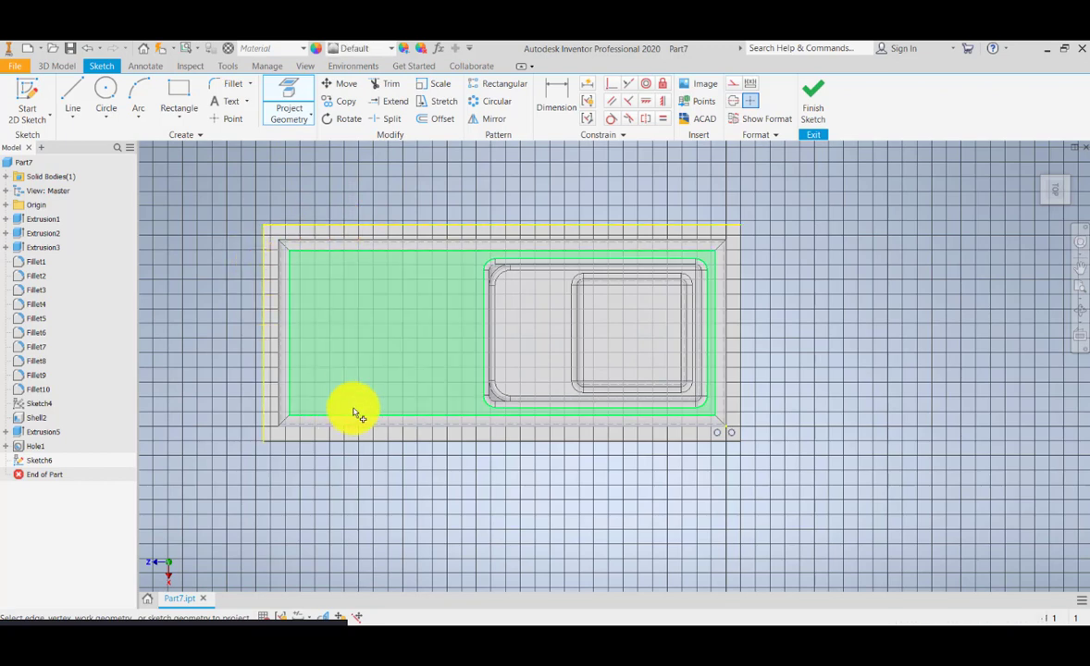
{"action": "left_click", "coordinate": [394, 440]}
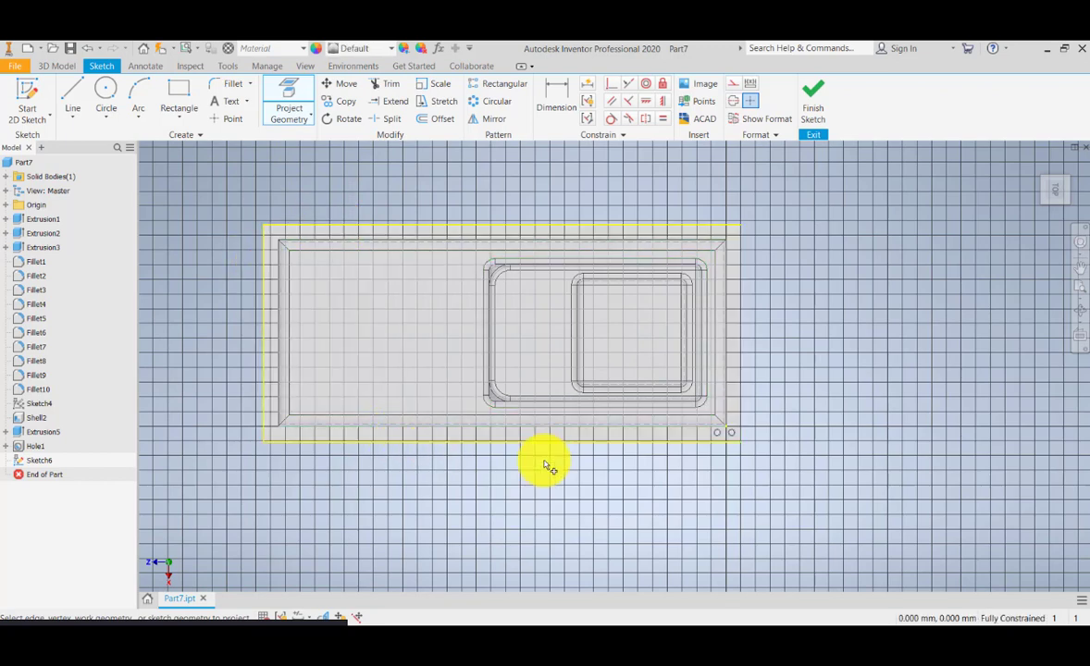
{"action": "left_click", "coordinate": [737, 346]}
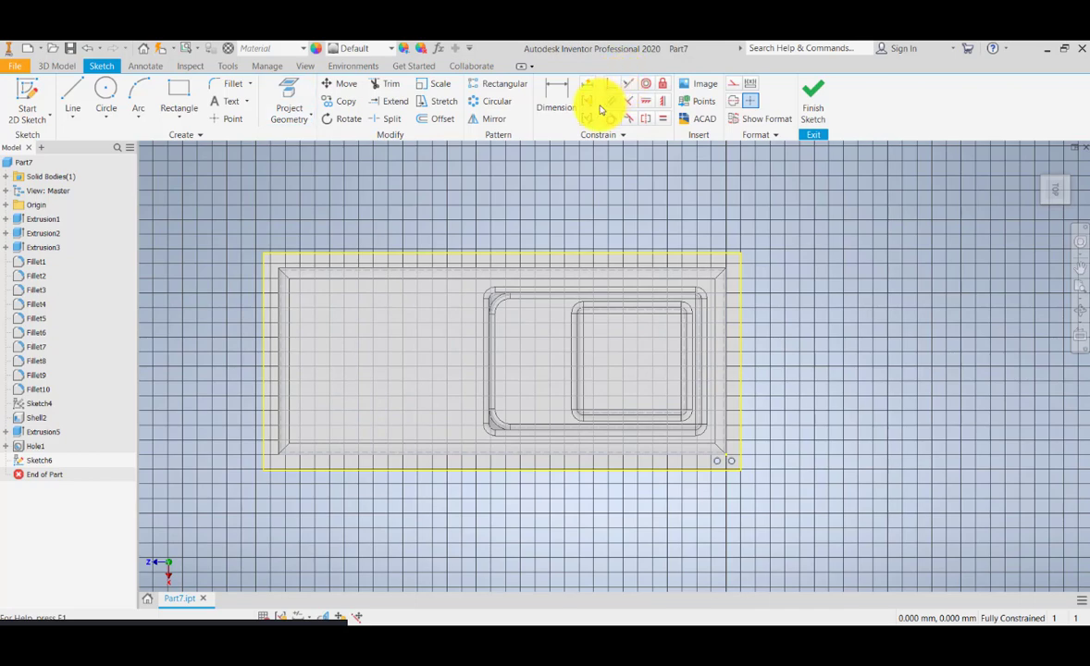
Step: Offset the projected rim outline inward by about 9.5 mm
{"action": "left_click", "coordinate": [427, 119]}
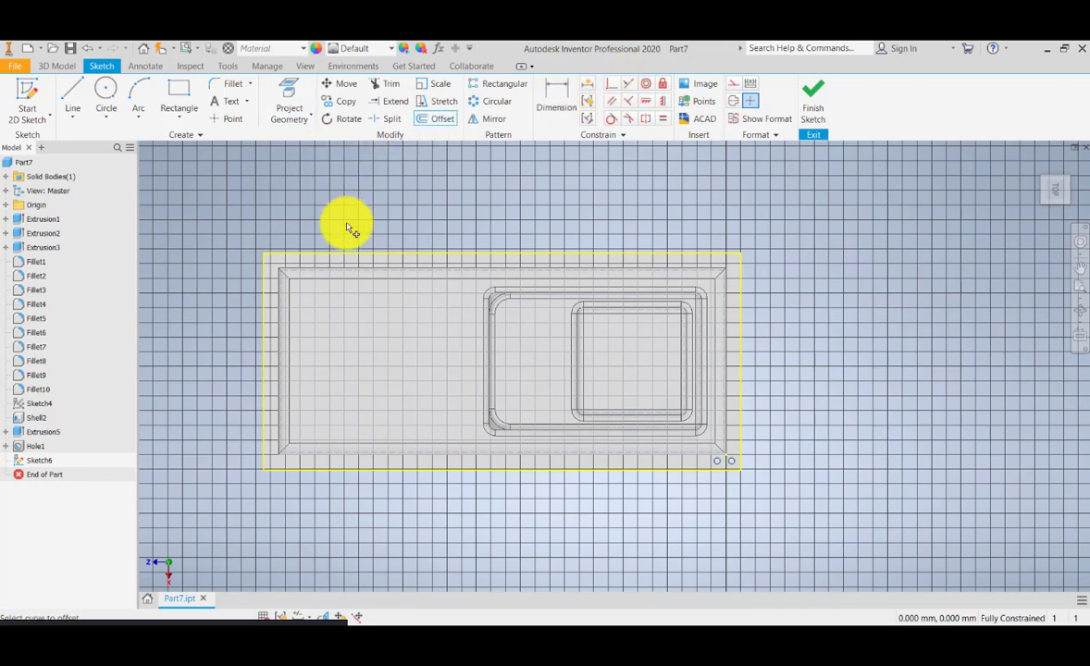
{"action": "left_click", "coordinate": [343, 253]}
{"action": "scroll", "coordinate": [247, 262], "scroll_direction": "up", "scroll_amount": 5}
{"action": "scroll", "coordinate": [249, 262], "scroll_direction": "down", "scroll_amount": 5}
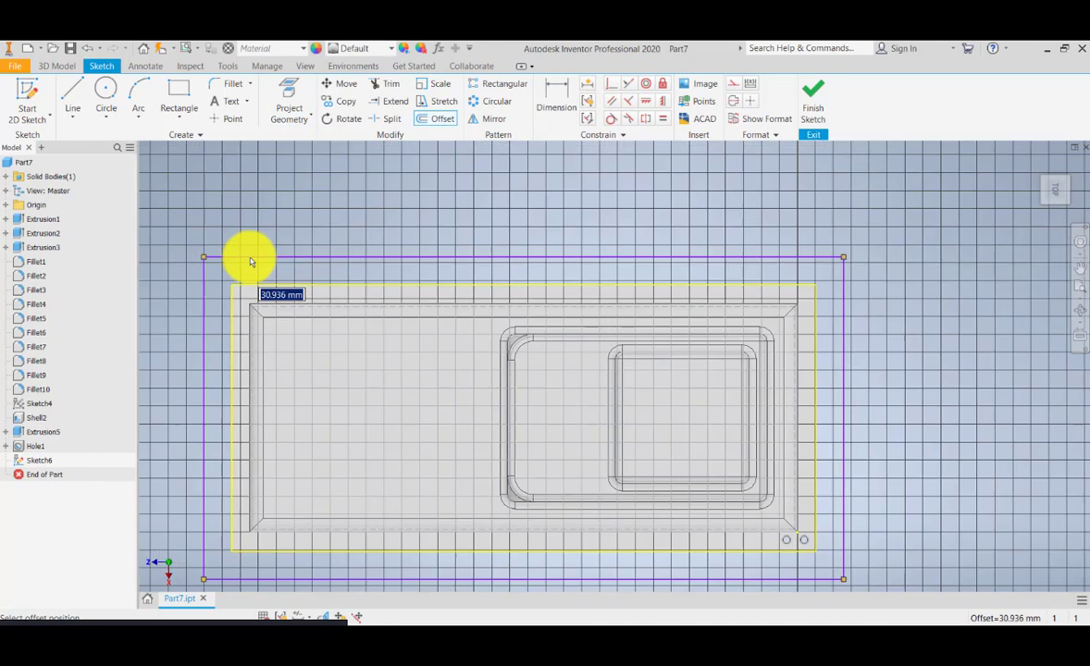
{"action": "scroll", "coordinate": [248, 268], "scroll_direction": "down", "scroll_amount": 5}
{"action": "middle_click_drag", "start_coordinate": [244, 297], "coordinate": [503, 161]}
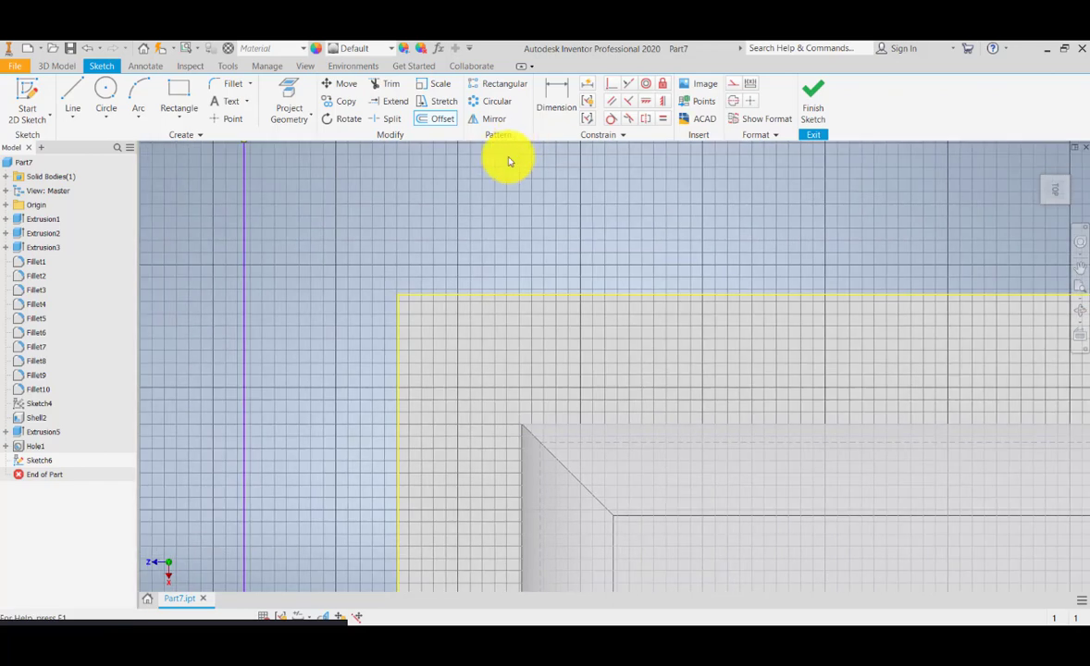
{"action": "left_click", "coordinate": [581, 356]}
Step: Dimension the distance between the rim's outer edge and the offset outline, keeping the drawn value
{"action": "left_click", "coordinate": [557, 93]}
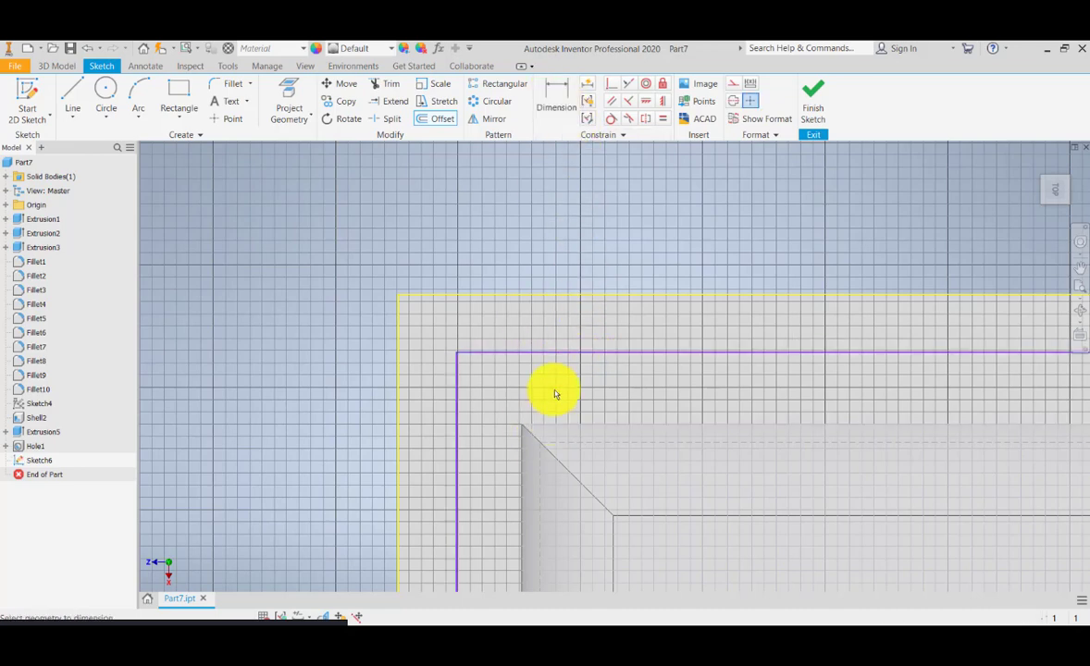
{"action": "left_click", "coordinate": [555, 353]}
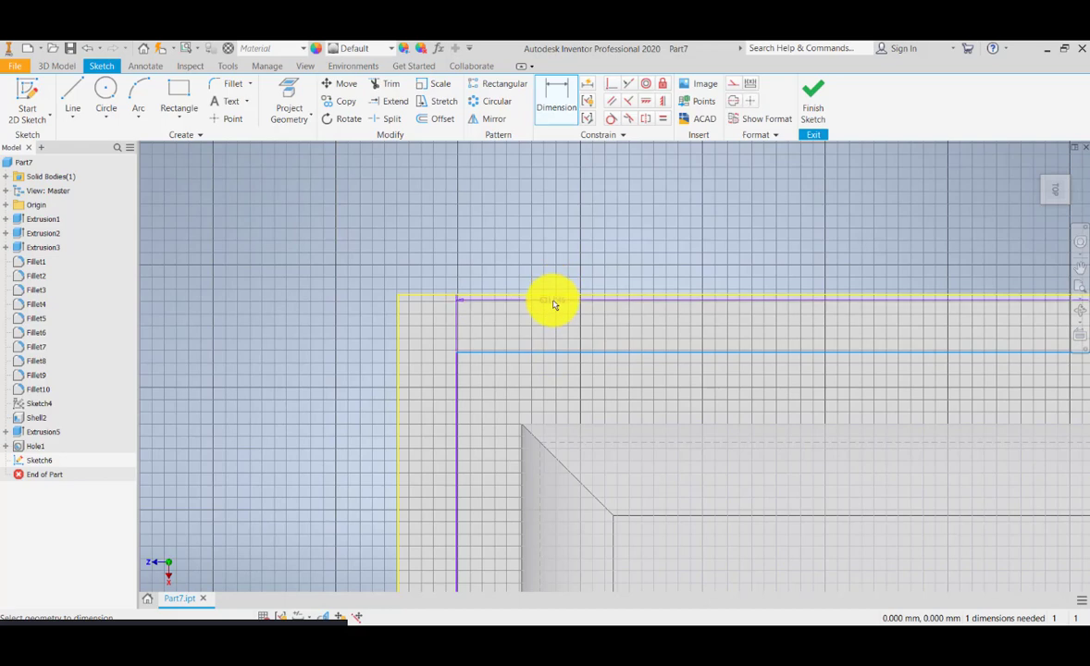
{"action": "left_click", "coordinate": [556, 295]}
{"action": "left_click", "coordinate": [570, 332]}
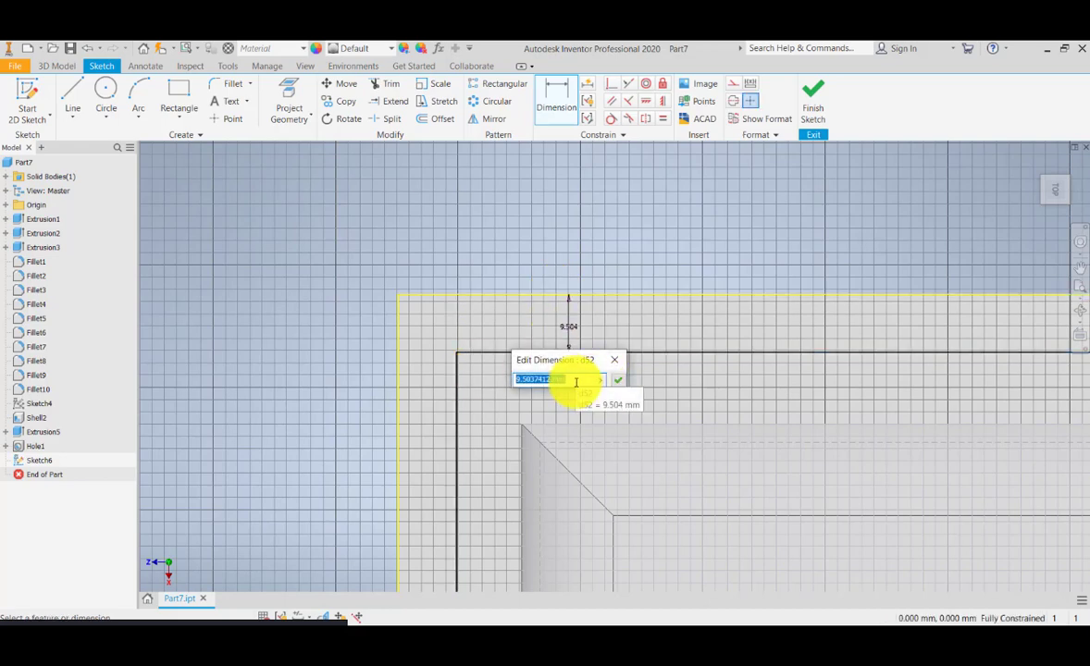
{"action": "left_click", "coordinate": [618, 380]}
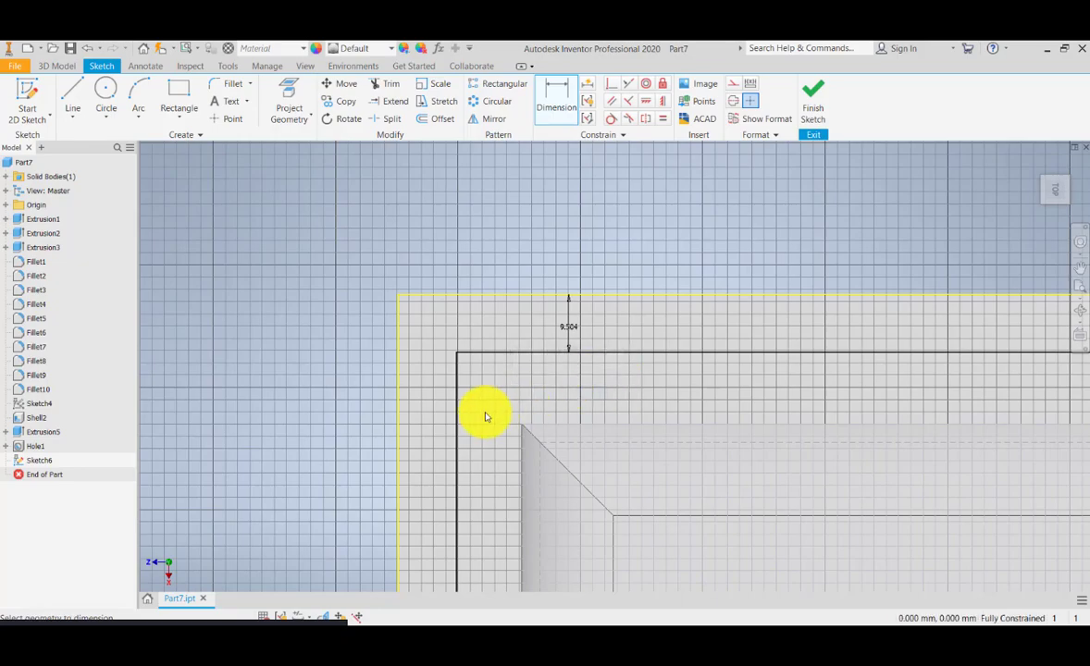
Step: Convert the offset rectangle on the rim to construction lines
{"action": "scroll", "coordinate": [485, 416], "scroll_direction": "up", "scroll_amount": 3}
{"action": "mouse_move", "coordinate": [652, 418]}
{"action": "middle_mouse_down"}
{"action": "mouse_move", "coordinate": [521, 390]}
{"action": "mouse_move", "coordinate": [708, 309]}
{"action": "mouse_move", "coordinate": [642, 173]}
{"action": "mouse_move", "coordinate": [598, 374]}
{"action": "middle_mouse_up"}
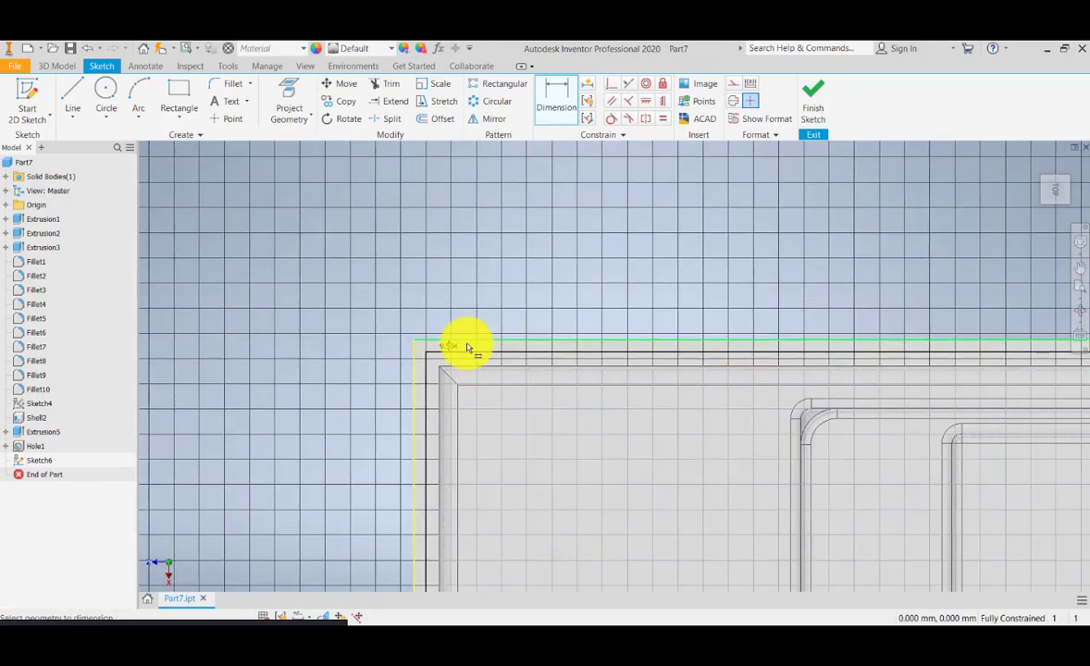
{"action": "scroll", "coordinate": [467, 347], "scroll_direction": "down", "scroll_amount": 2}
{"action": "scroll", "coordinate": [467, 347], "scroll_direction": "up", "scroll_amount": 3}
{"action": "middle_click_drag", "start_coordinate": [458, 348], "coordinate": [339, 200]}
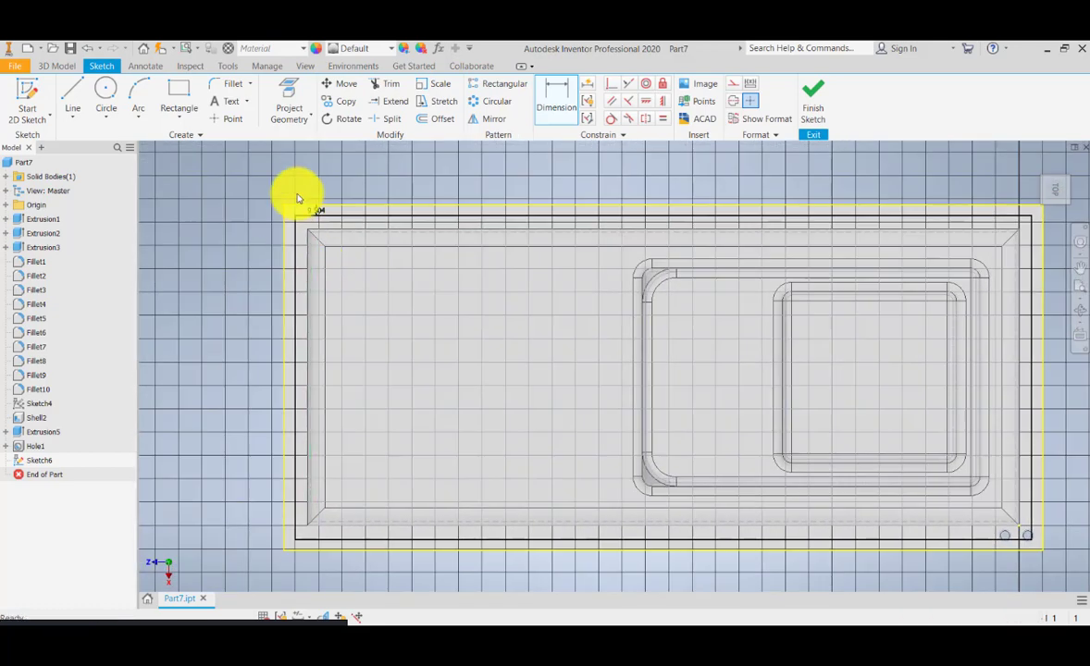
{"action": "mouse_move", "coordinate": [286, 172]}
{"action": "left_mouse_down"}
{"action": "mouse_move", "coordinate": [491, 433]}
{"action": "mouse_move", "coordinate": [1053, 554]}
{"action": "mouse_move", "coordinate": [1033, 547]}
{"action": "mouse_move", "coordinate": [1043, 547]}
{"action": "left_mouse_up"}
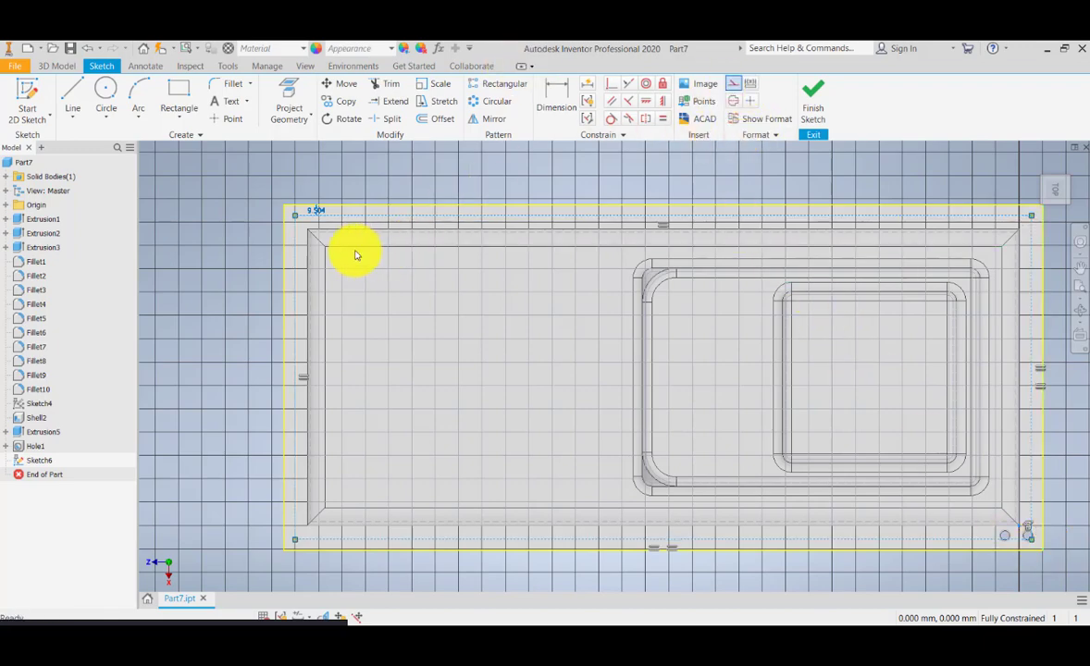
Step: Place a sketch point on the corner of the construction rectangle where its dimensioned long side meets the short side
{"action": "scroll", "coordinate": [243, 206], "scroll_direction": "down", "scroll_amount": 3}
{"action": "scroll", "coordinate": [246, 212], "scroll_direction": "up", "scroll_amount": 8}
{"action": "scroll", "coordinate": [370, 219], "scroll_direction": "up", "scroll_amount": 1}
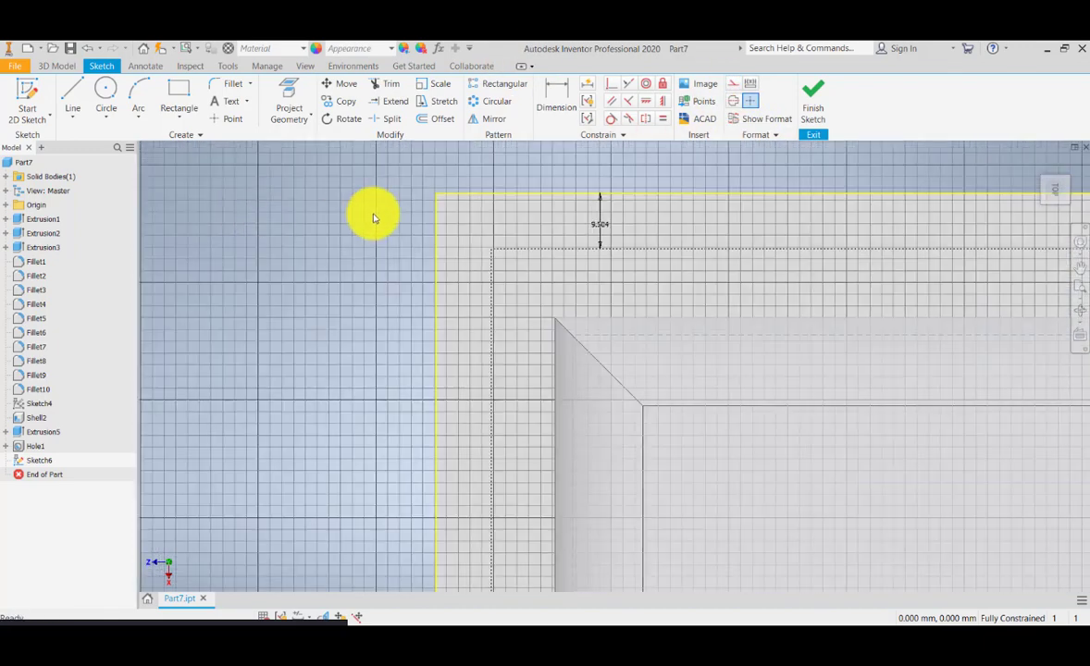
{"action": "scroll", "coordinate": [353, 283], "scroll_direction": "up", "scroll_amount": 2}
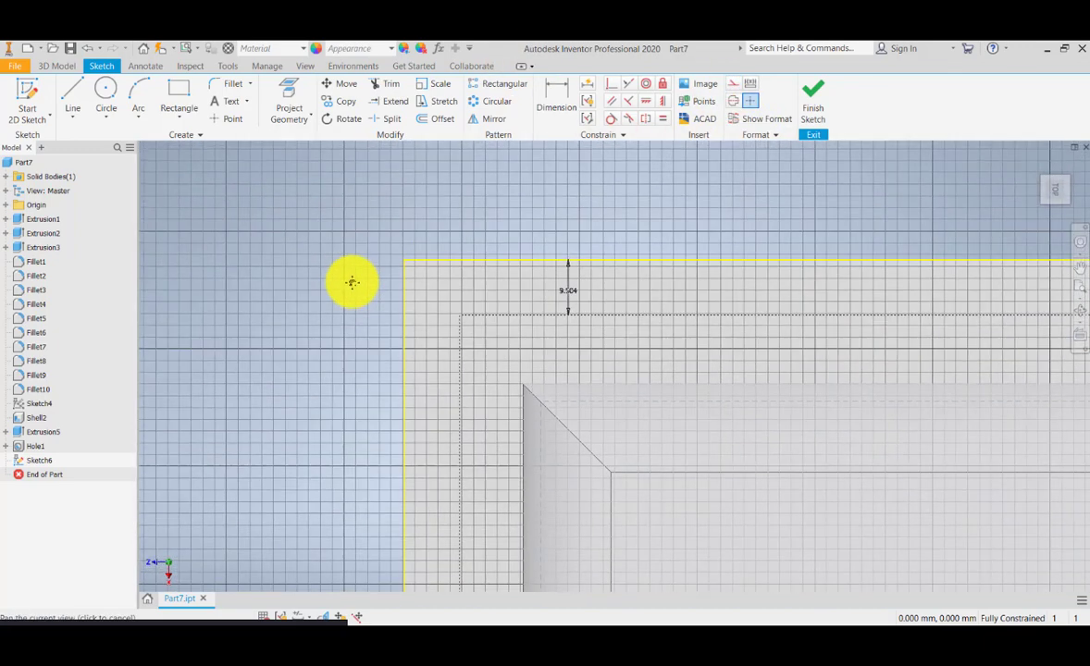
{"action": "left_click", "coordinate": [229, 118]}
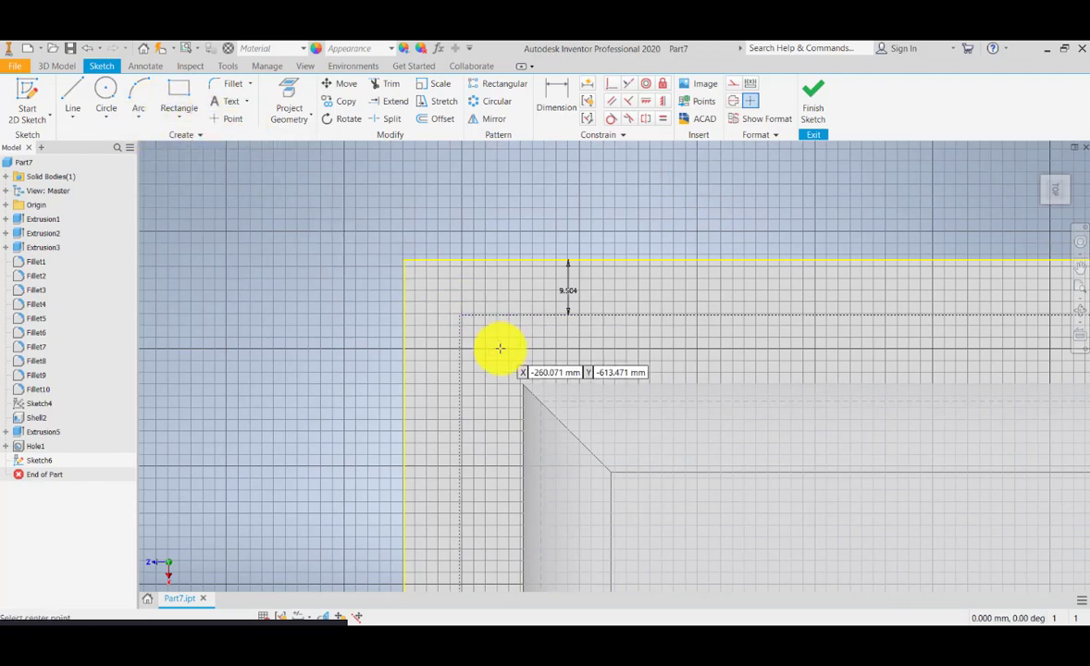
{"action": "left_click", "coordinate": [461, 315]}
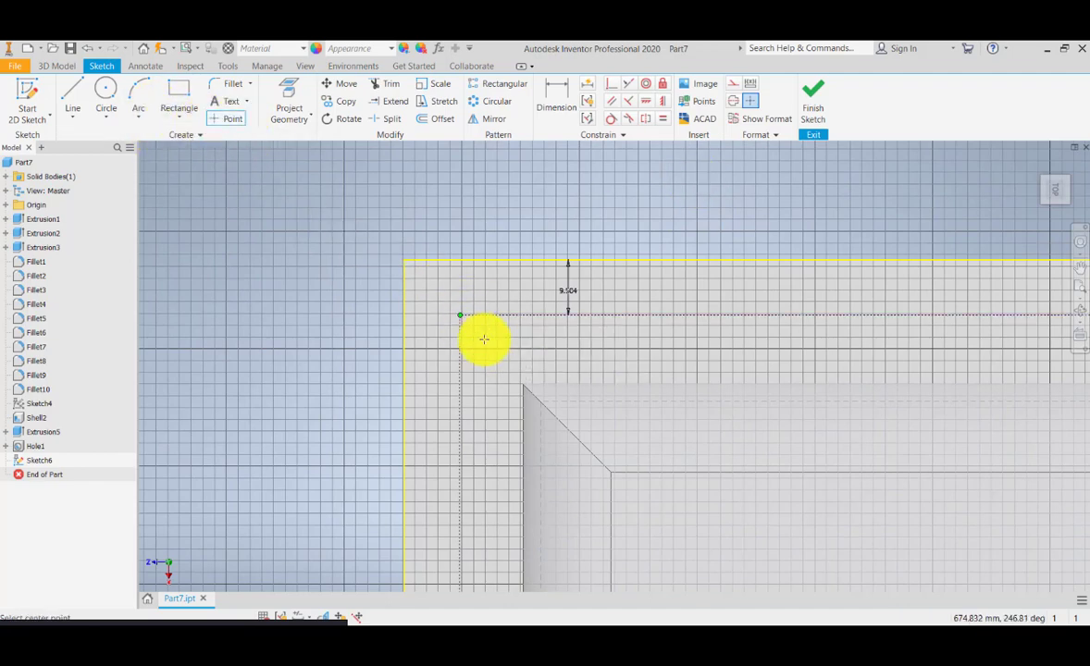
Step: Place a second sketch point on the construction rectangle's long side and dimension it from the corner point, keeping the drawn distance of about 38.2 mm
{"action": "left_click", "coordinate": [684, 314]}
{"action": "middle_click_drag", "start_coordinate": [698, 292], "coordinate": [676, 328]}
{"action": "left_click", "coordinate": [556, 97]}
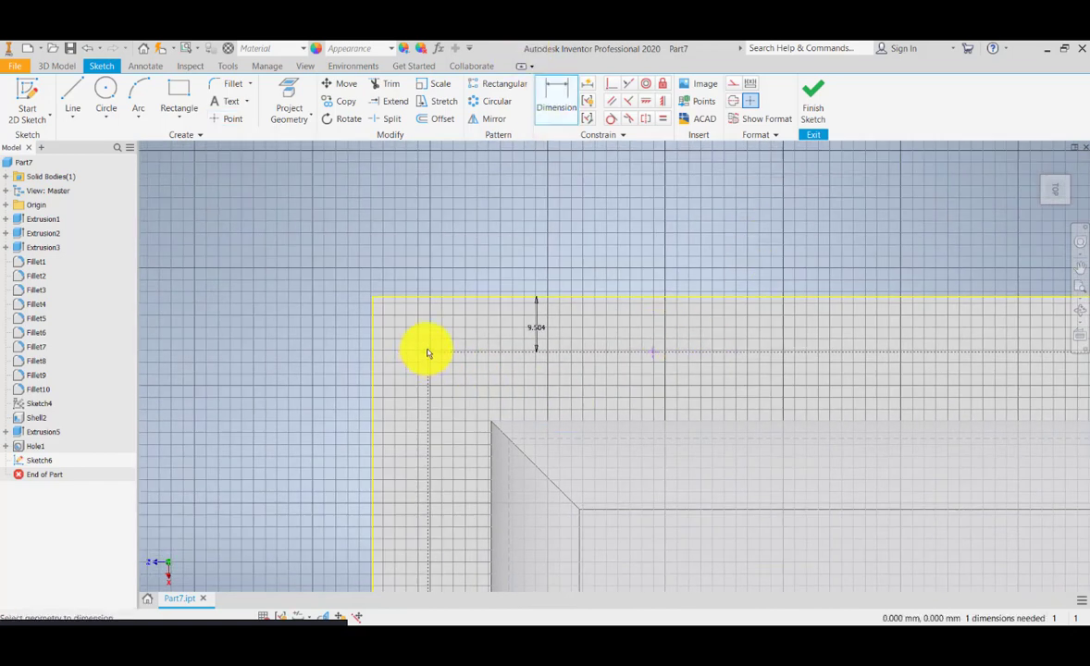
{"action": "left_click", "coordinate": [654, 351]}
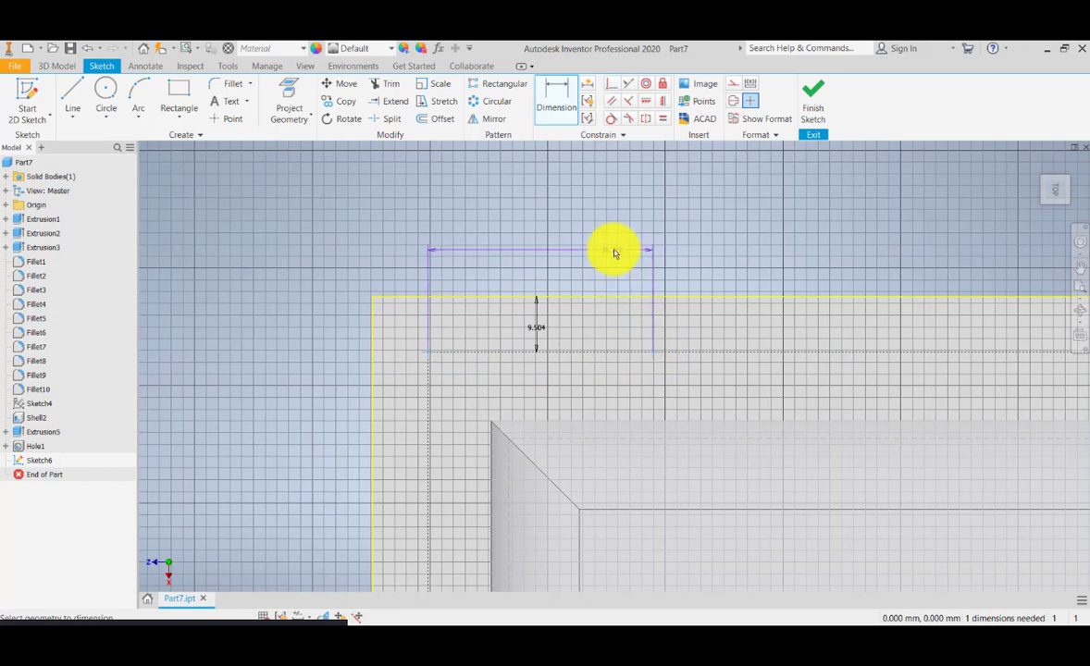
{"action": "left_click", "coordinate": [616, 250]}
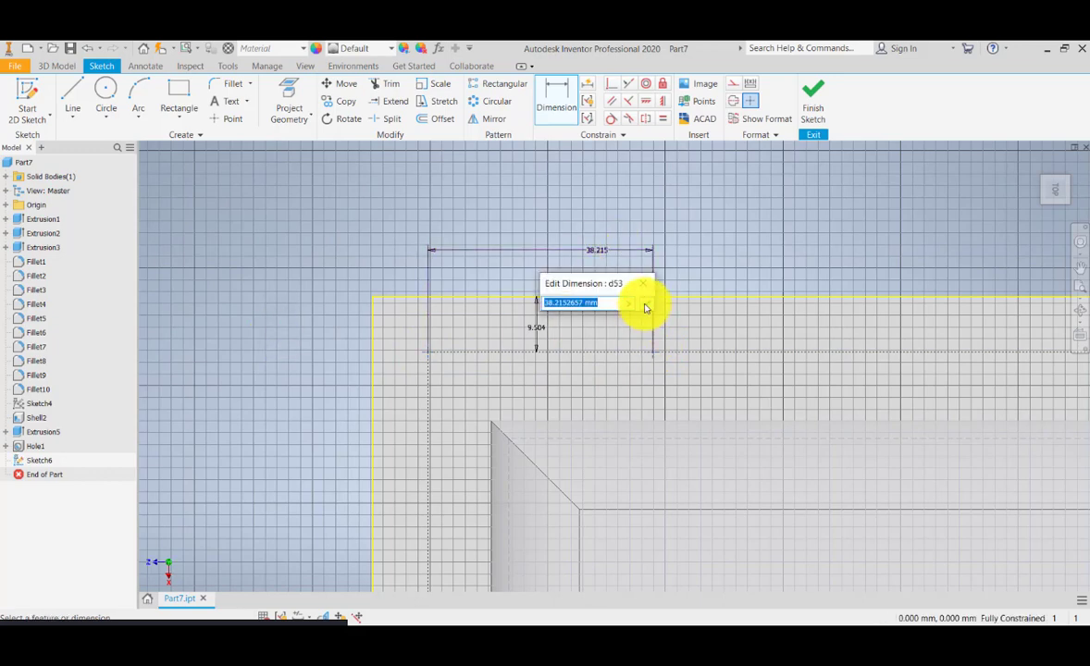
{"action": "left_click", "coordinate": [649, 308]}
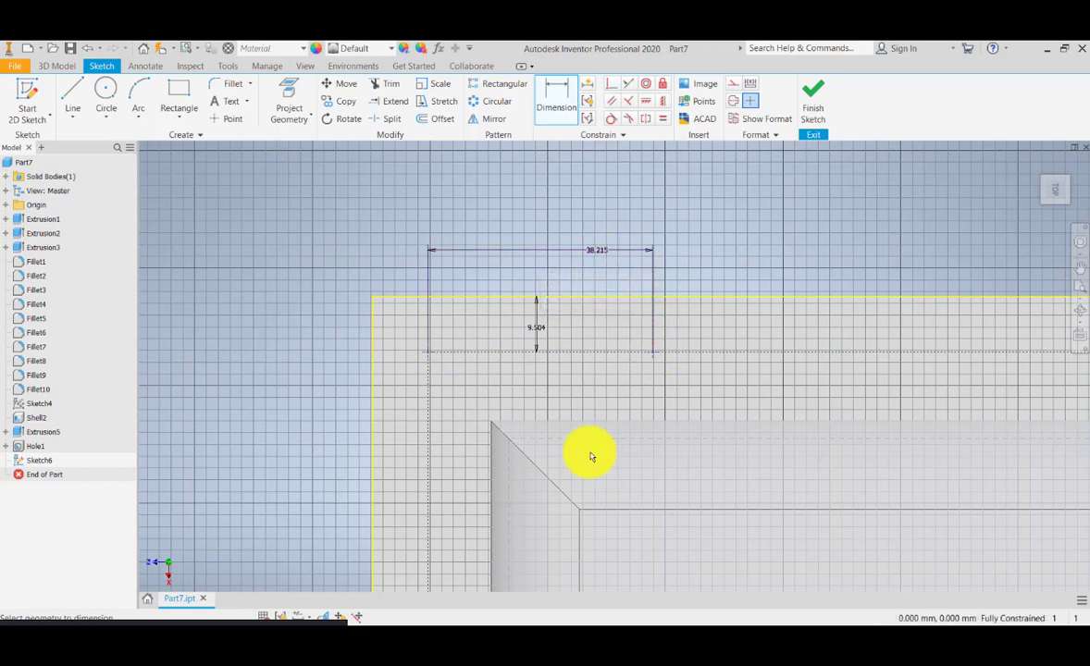
{"action": "middle_click_drag", "start_coordinate": [554, 382], "coordinate": [534, 402]}
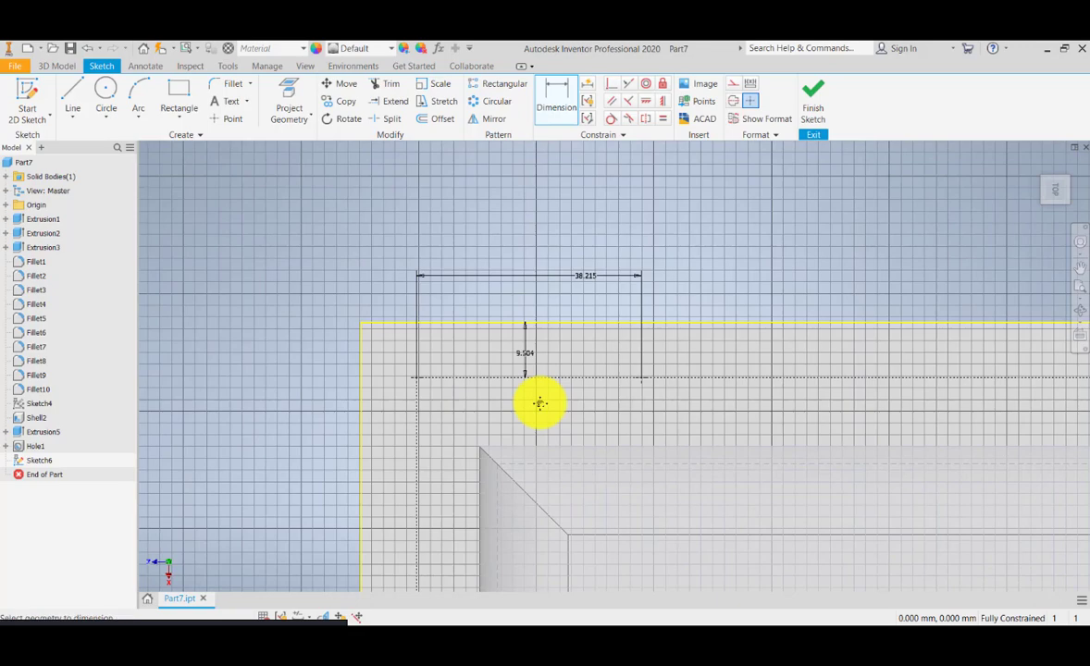
Step: Finish the sketch and start a Hole feature on the two sketch points on the rim
{"action": "left_click", "coordinate": [814, 118]}
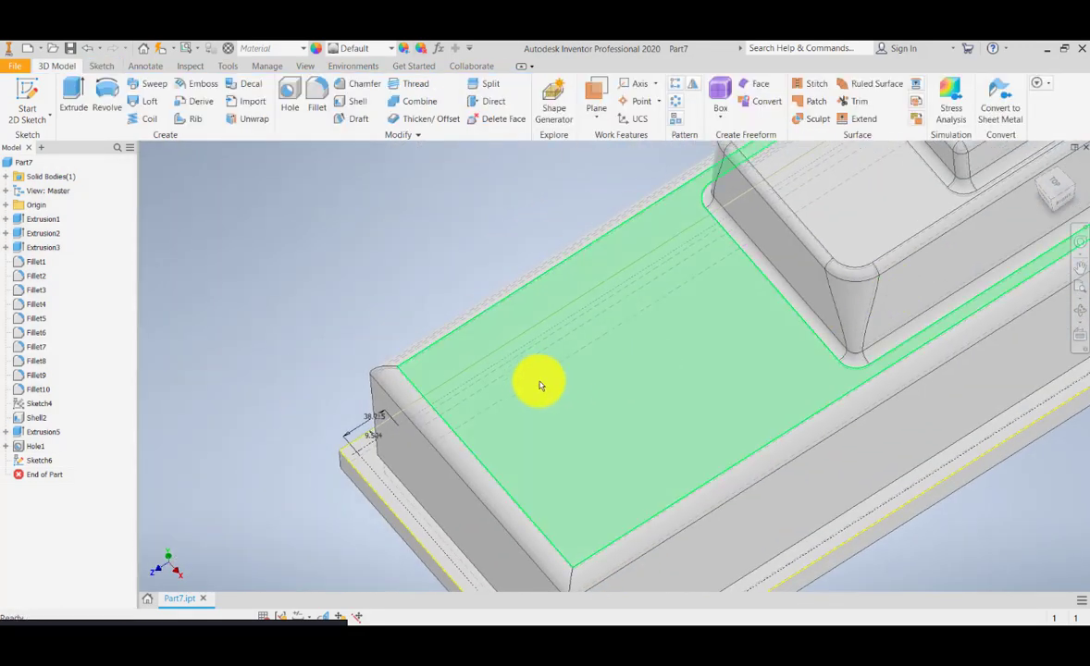
{"action": "left_click", "coordinate": [1038, 188]}
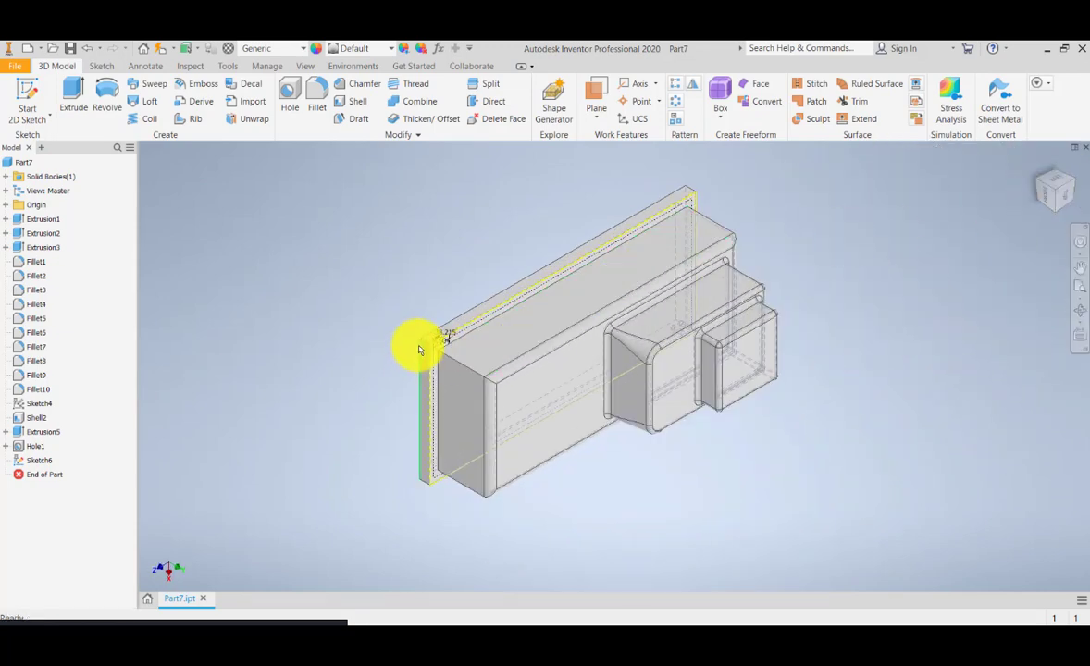
{"action": "scroll", "coordinate": [418, 350], "scroll_direction": "up", "scroll_amount": 5}
{"action": "scroll", "coordinate": [421, 348], "scroll_direction": "down", "scroll_amount": 8}
{"action": "scroll", "coordinate": [424, 347], "scroll_direction": "up", "scroll_amount": 10}
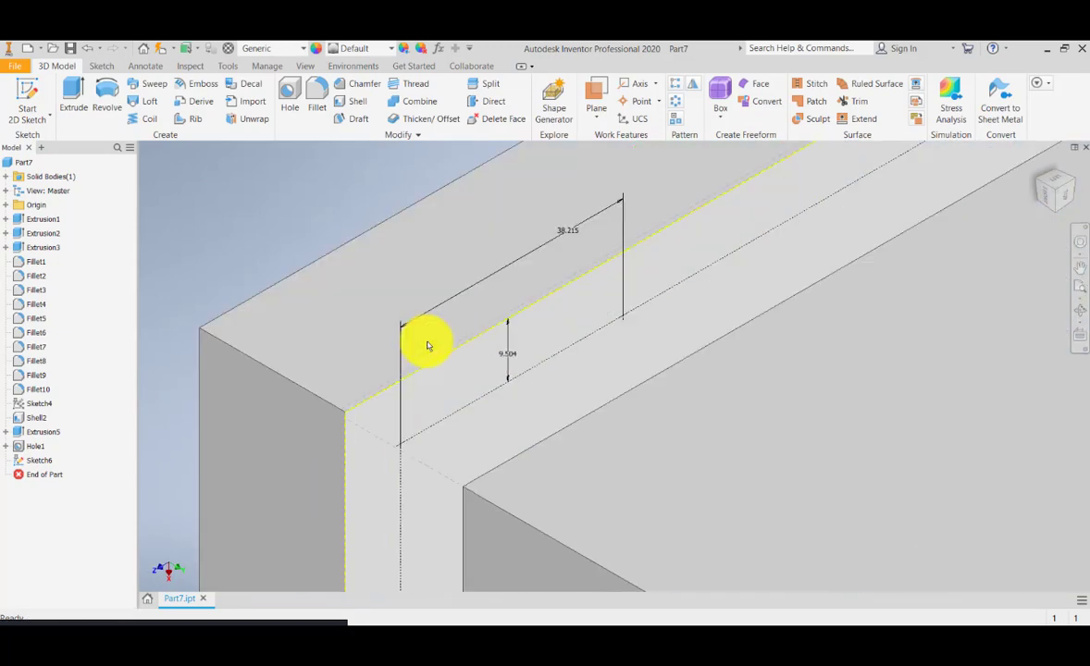
{"action": "middle_click_drag", "start_coordinate": [432, 369], "coordinate": [473, 355]}
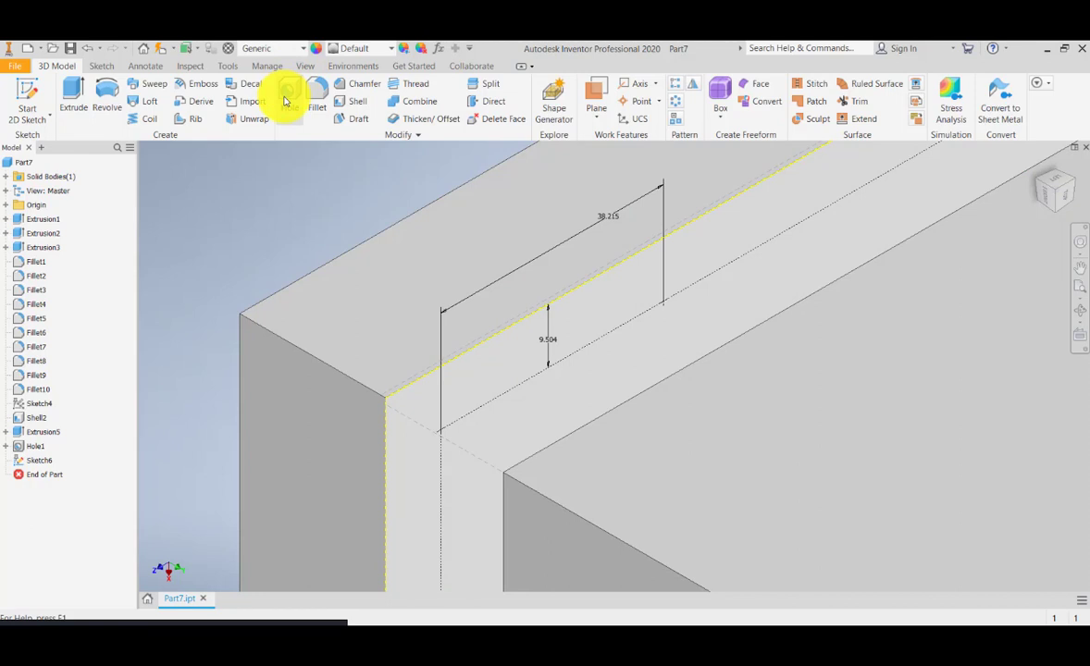
{"action": "left_click", "coordinate": [449, 438]}
{"action": "scroll", "coordinate": [540, 397], "scroll_direction": "down", "scroll_amount": 5}
{"action": "scroll", "coordinate": [499, 425], "scroll_direction": "up", "scroll_amount": 2}
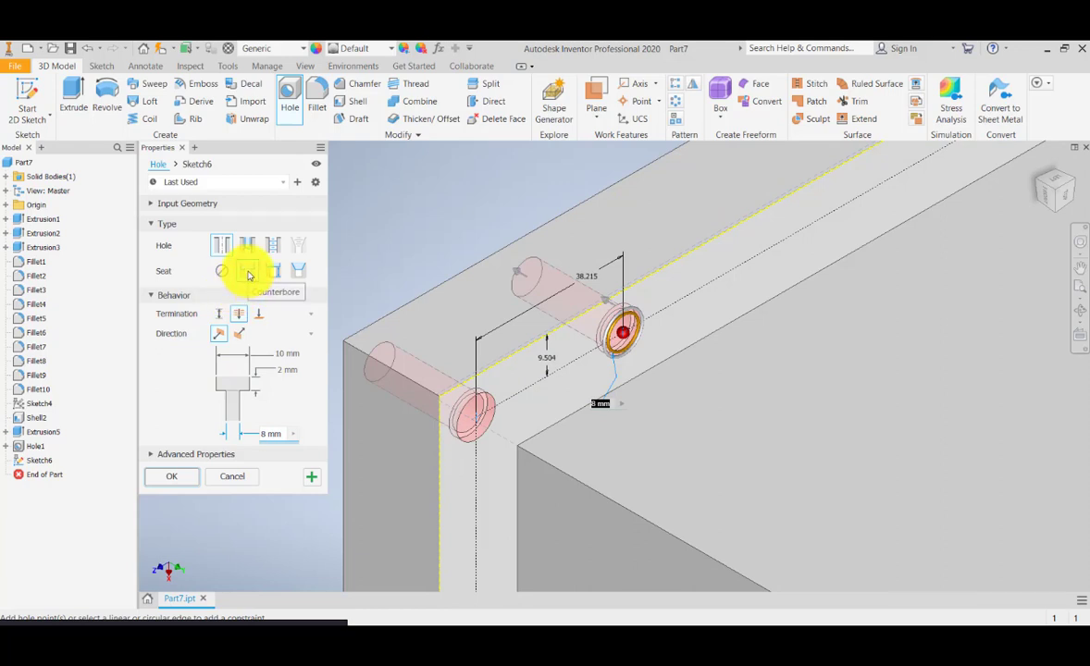
Step: Give the 8 mm holes a countersink seat with a 15 mm countersink diameter
{"action": "left_click", "coordinate": [299, 271]}
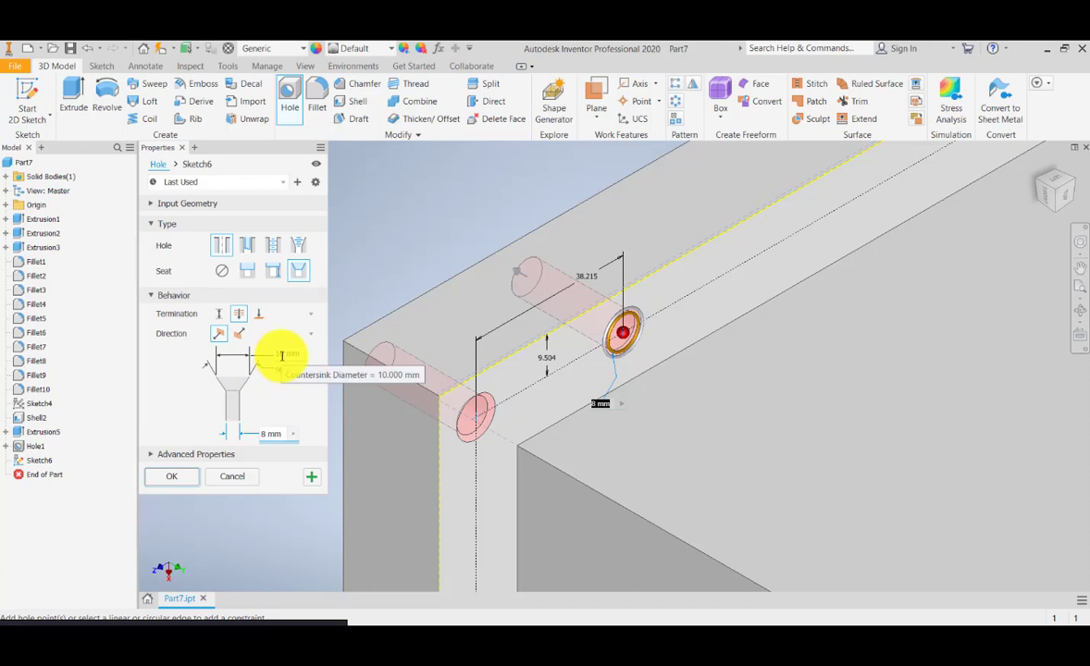
{"action": "left_click", "coordinate": [282, 355]}
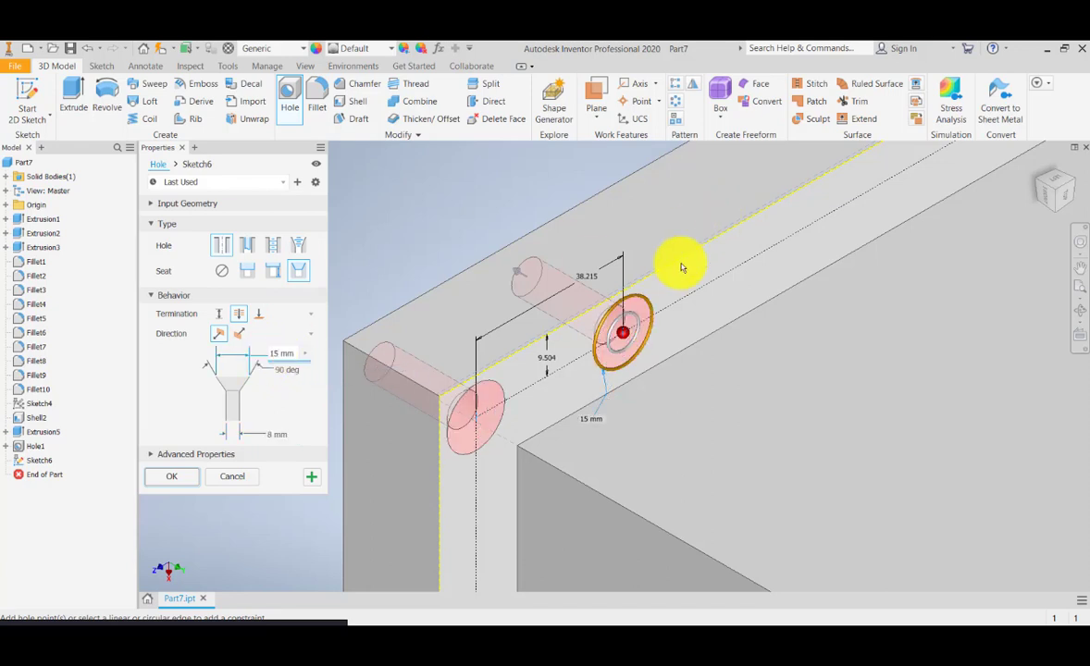
{"action": "middle_click_drag", "start_coordinate": [584, 397], "coordinate": [576, 379], "text": "shift"}
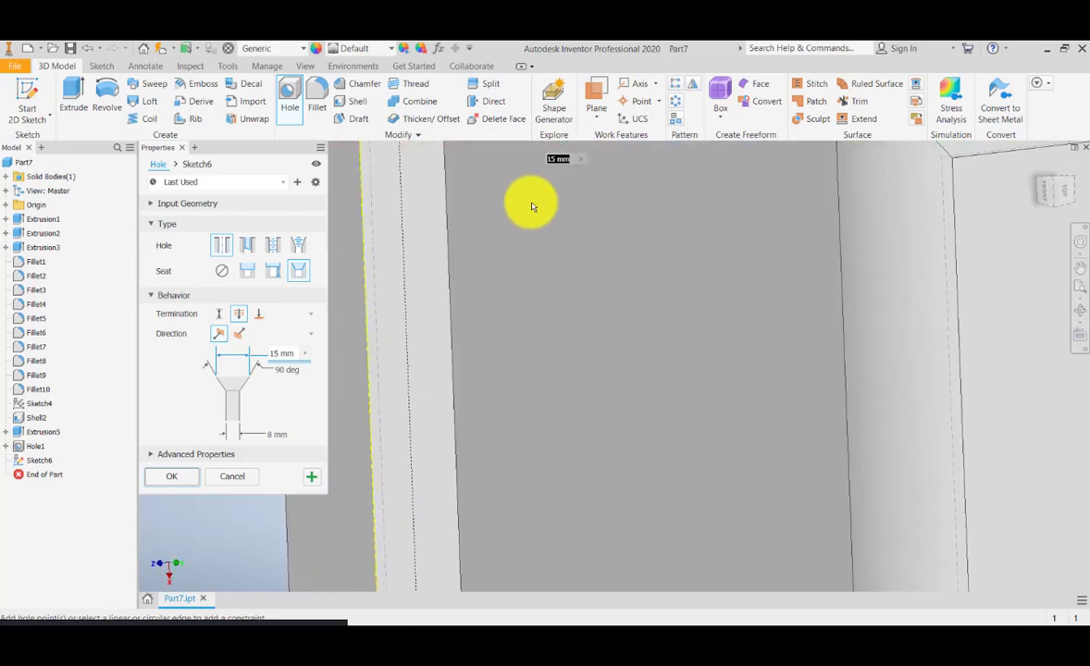
{"action": "middle_click_drag", "start_coordinate": [533, 206], "coordinate": [657, 514]}
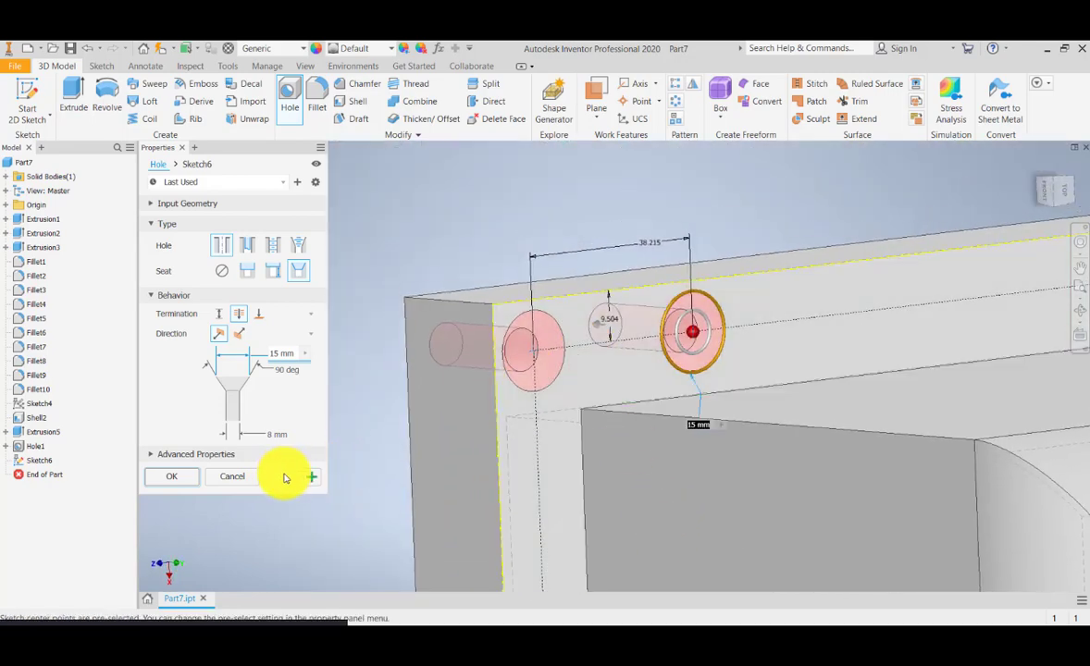
Step: Check the advanced hole properties, and try the flipped hole direction before restoring the default one
{"action": "left_click", "coordinate": [187, 477]}
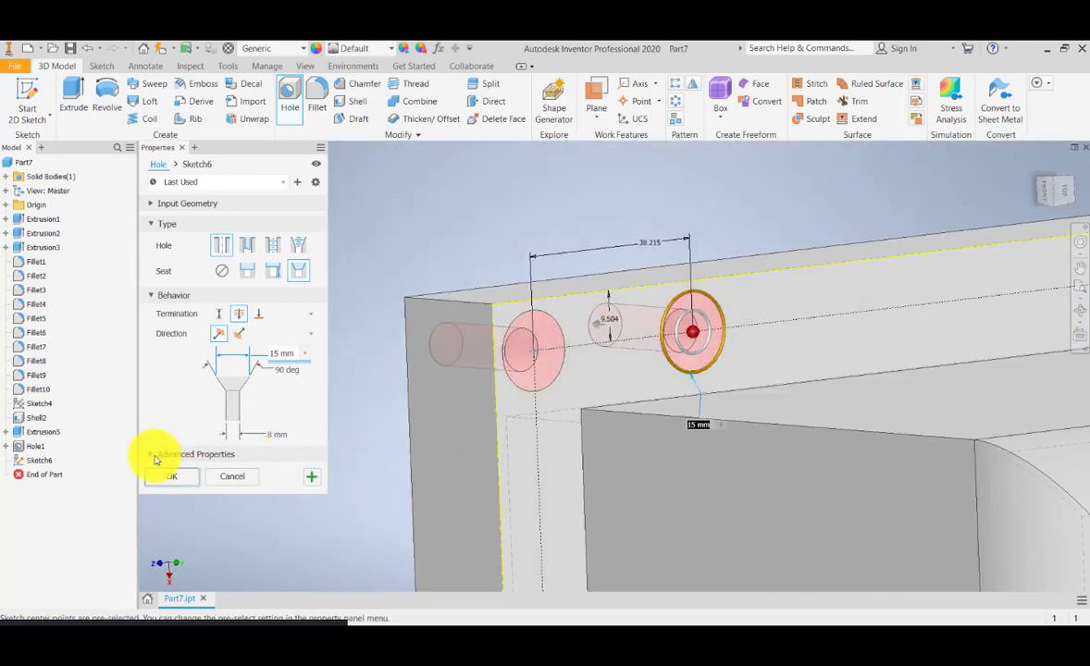
{"action": "left_click", "coordinate": [151, 456]}
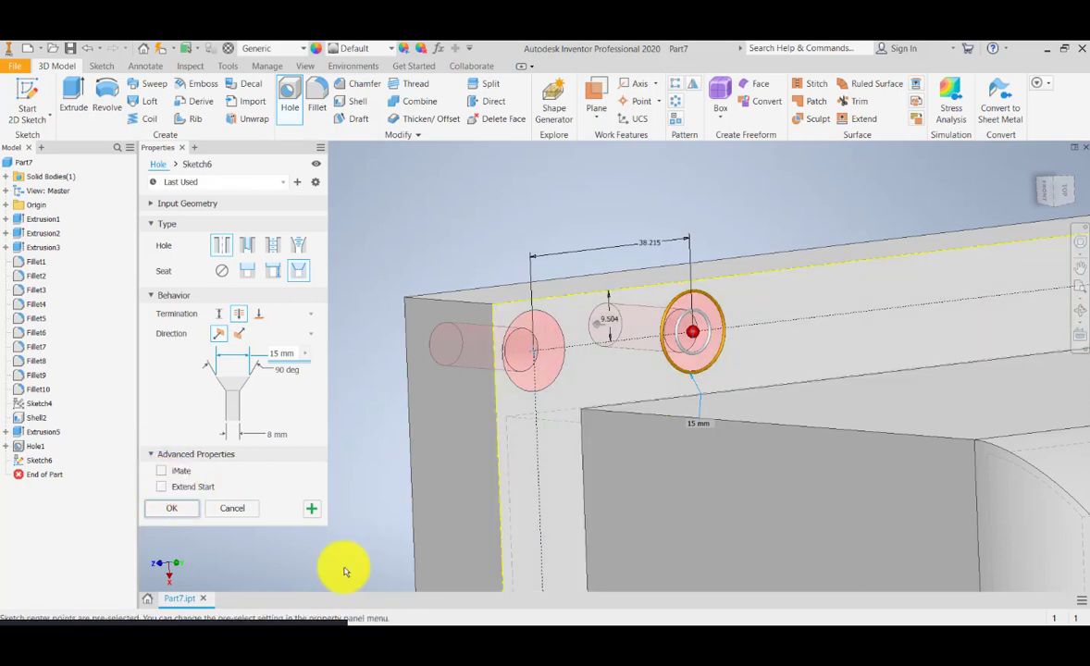
{"action": "left_click", "coordinate": [151, 454]}
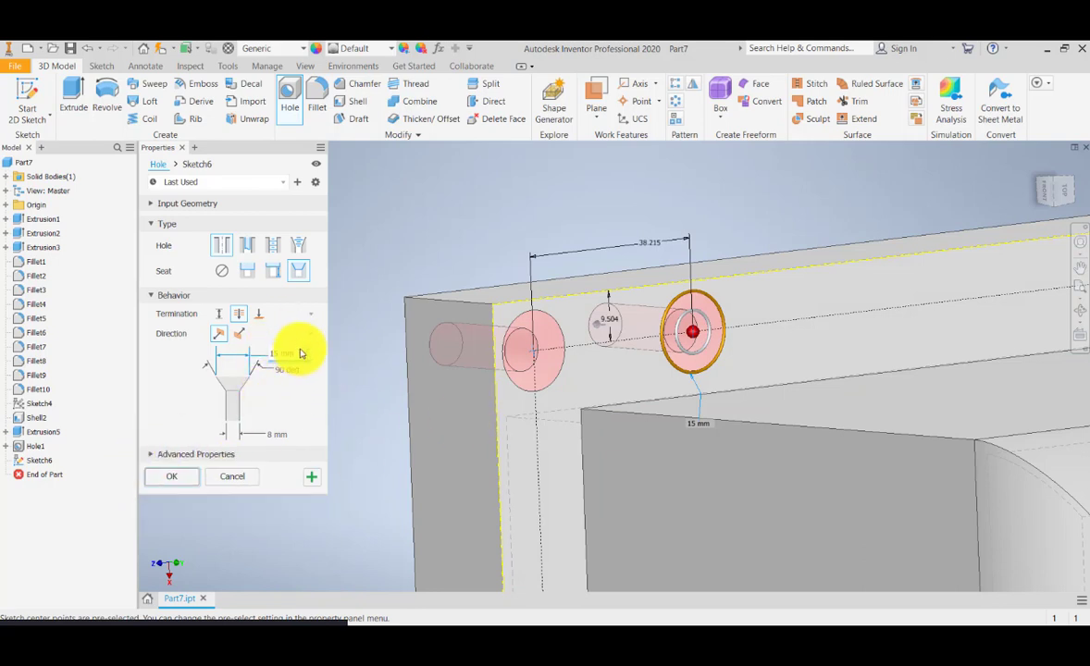
{"action": "left_click", "coordinate": [242, 340]}
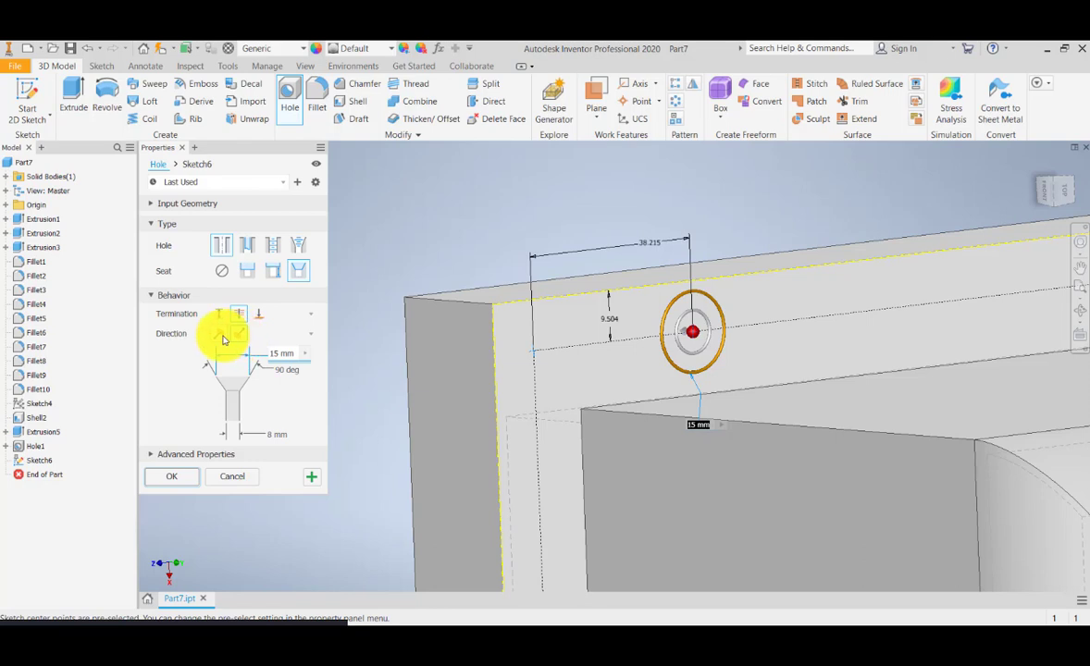
{"action": "left_click", "coordinate": [223, 341]}
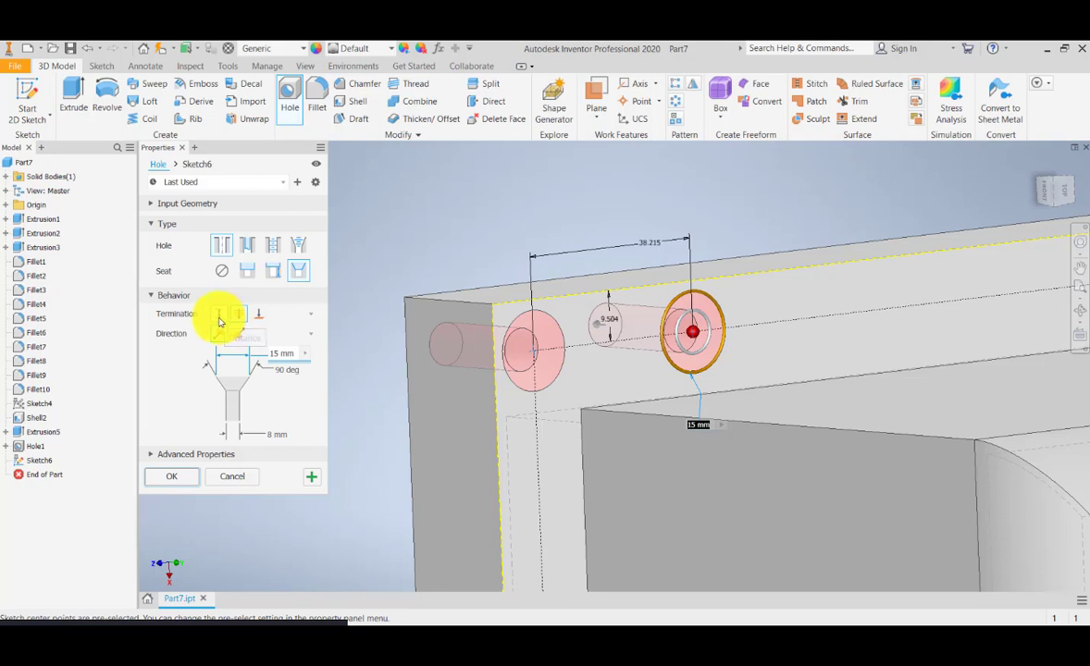
Step: Switch the hole termination to Distance and set the hole depth to 12 mm
{"action": "left_click", "coordinate": [219, 320]}
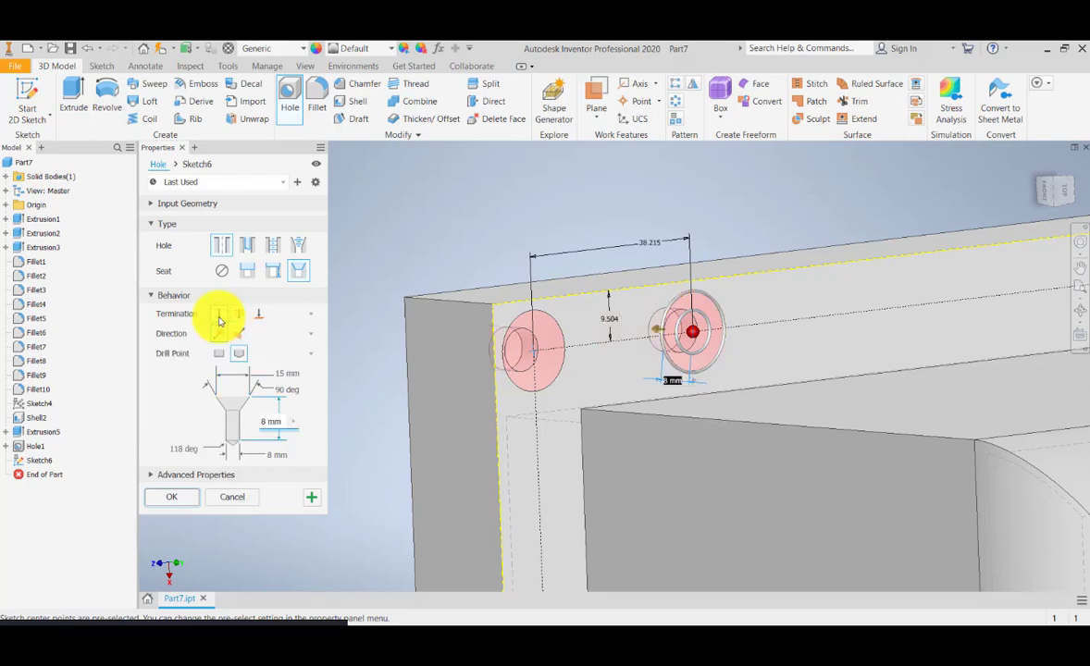
{"action": "middle_click_drag", "start_coordinate": [491, 495], "coordinate": [492, 491], "text": "shift"}
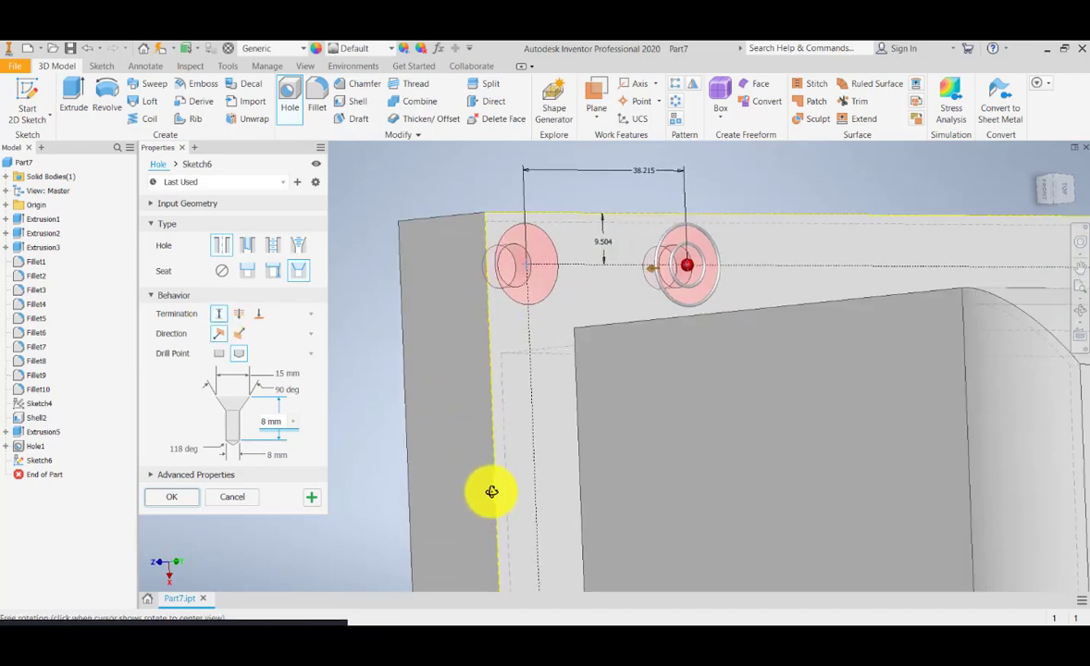
{"action": "middle_click_drag", "start_coordinate": [443, 403], "coordinate": [370, 416], "text": "shift"}
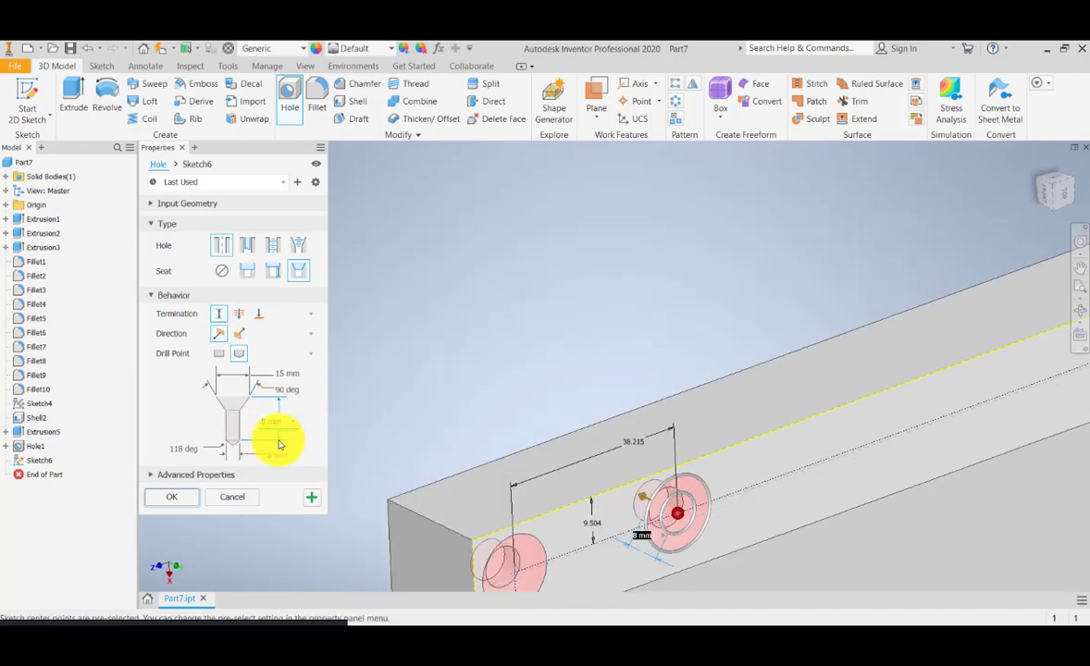
{"action": "middle_click_drag", "start_coordinate": [389, 455], "coordinate": [421, 417], "text": "shift"}
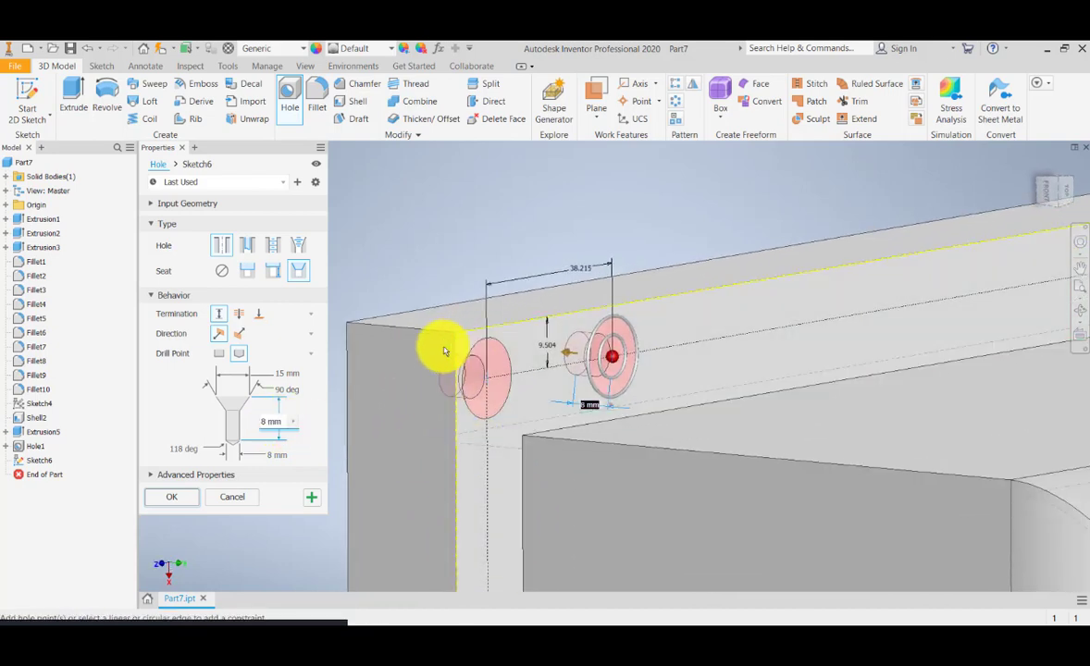
{"action": "middle_click_drag", "start_coordinate": [340, 404], "coordinate": [1031, 344]}
{"action": "left_click", "coordinate": [1082, 313]}
{"action": "left_click_drag", "start_coordinate": [557, 423], "coordinate": [567, 423]}
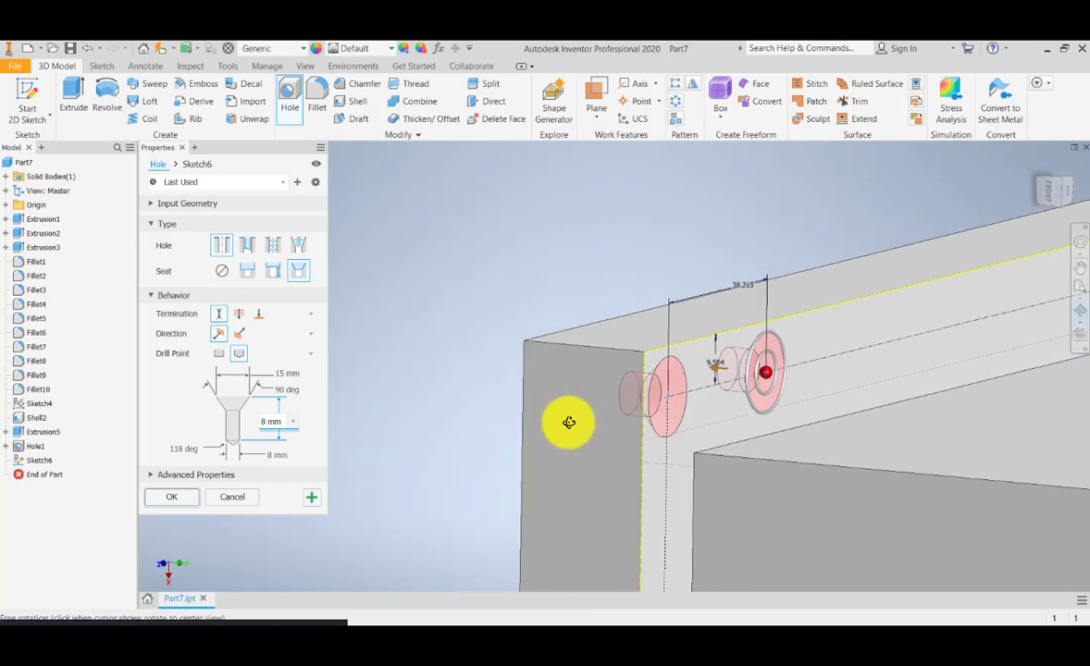
{"action": "middle_click_drag", "start_coordinate": [691, 421], "coordinate": [490, 403]}
{"action": "left_click_drag", "start_coordinate": [452, 416], "coordinate": [460, 416]}
{"action": "middle_click_drag", "start_coordinate": [523, 360], "coordinate": [530, 360], "text": "shift"}
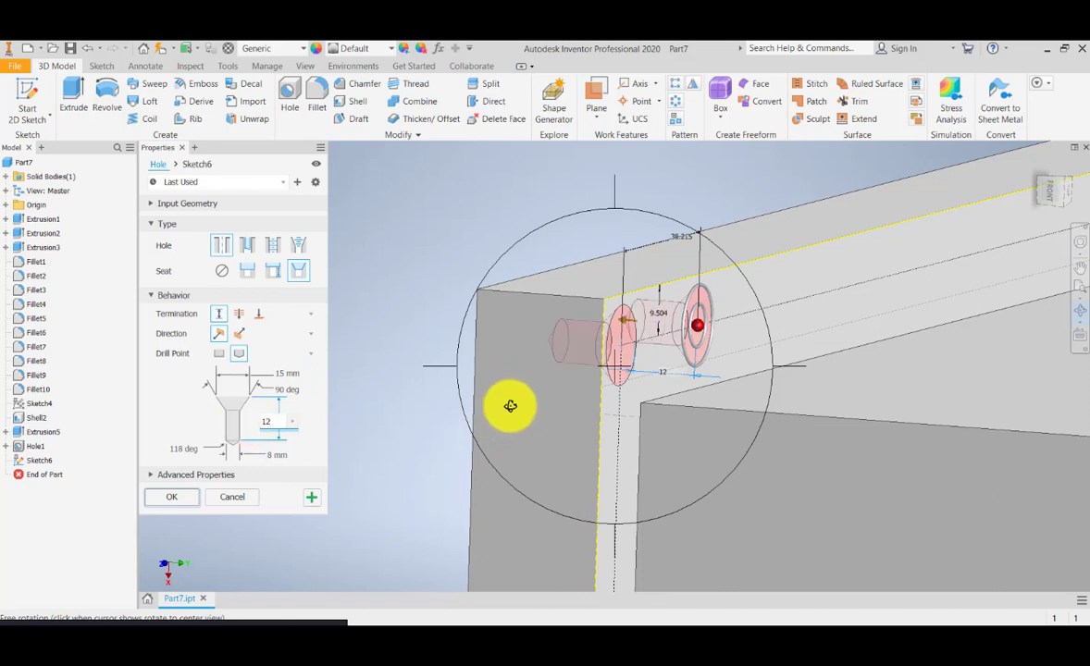
Step: Set the hole depth to 20 mm, and switch the termination back to Through All
{"action": "left_click", "coordinate": [277, 422]}
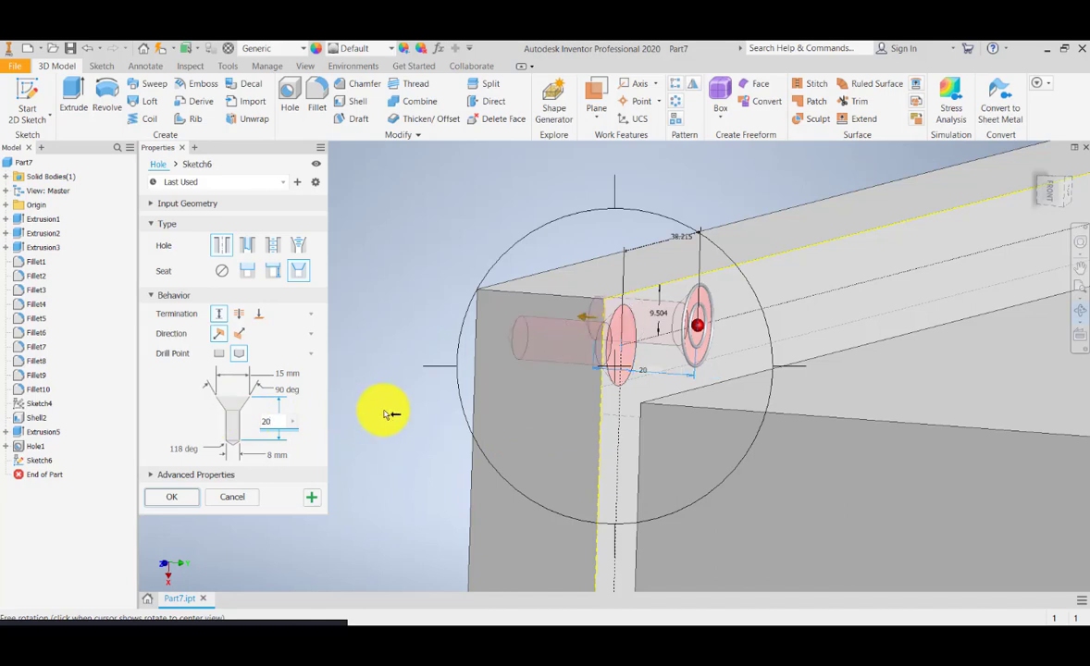
{"action": "left_click_drag", "start_coordinate": [454, 421], "coordinate": [475, 424]}
{"action": "left_click_drag", "start_coordinate": [733, 387], "coordinate": [597, 371]}
{"action": "middle_click_drag", "start_coordinate": [597, 371], "coordinate": [577, 405]}
{"action": "key", "text": "F4"}
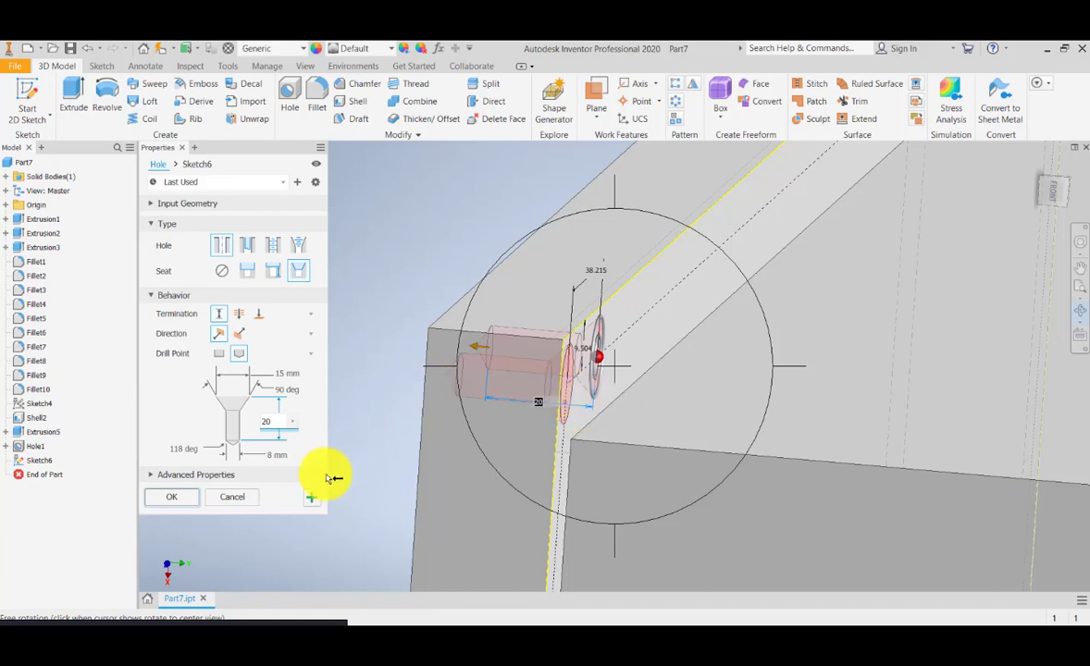
{"action": "left_click", "coordinate": [237, 314]}
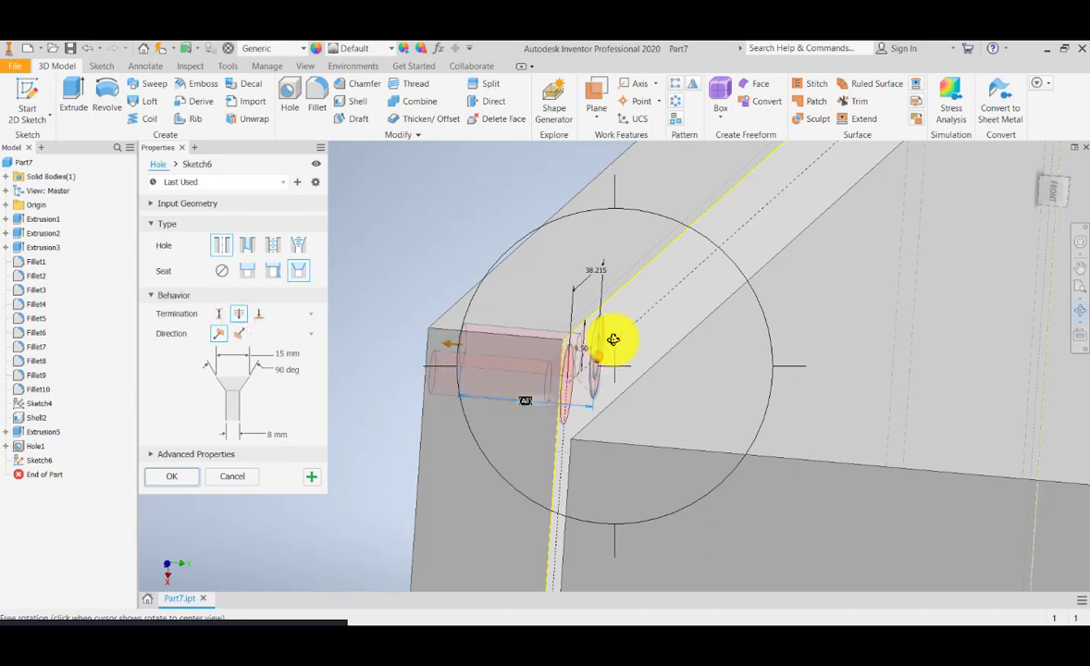
{"action": "left_click", "coordinate": [593, 352]}
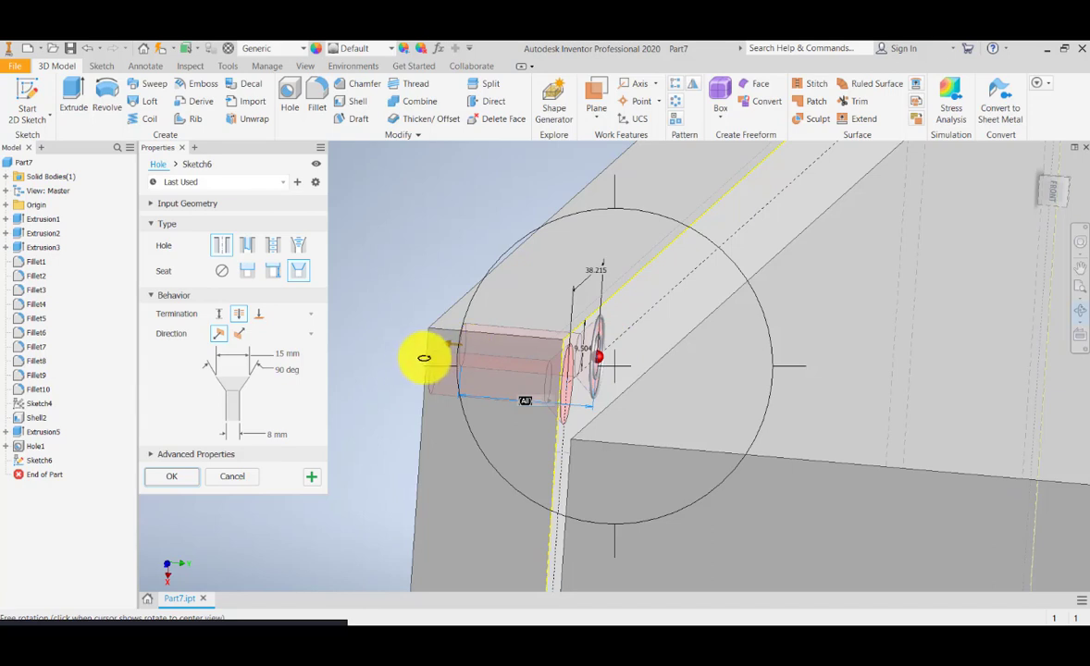
Step: Try the To termination for the countersunk holes, examining the rim for a terminating surface and the available work plane types
{"action": "left_click", "coordinate": [258, 316]}
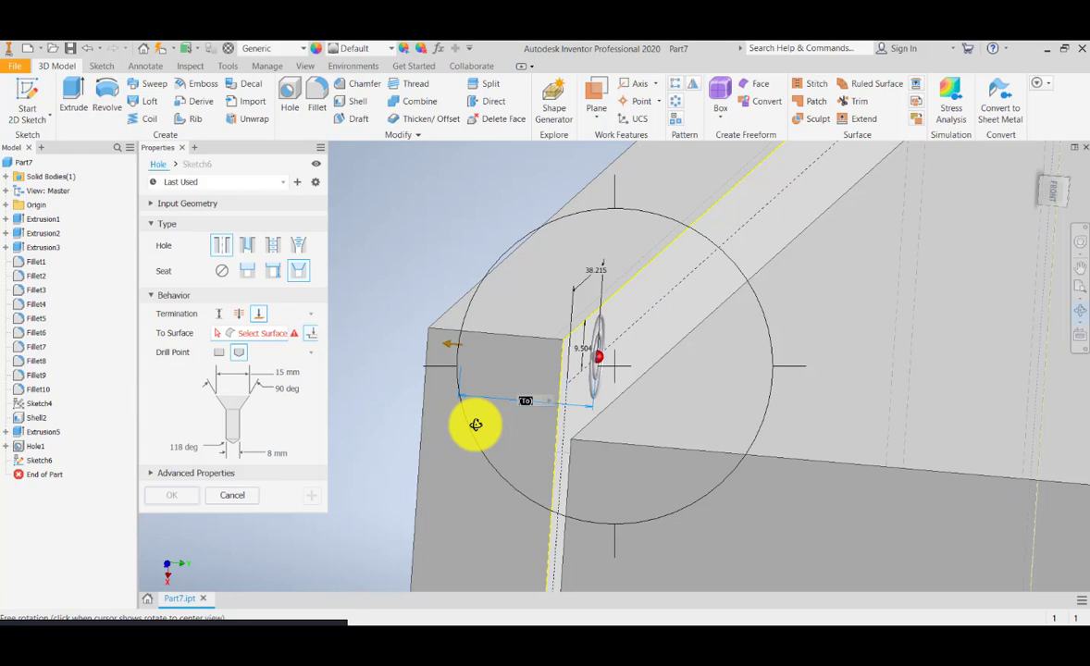
{"action": "mouse_move", "coordinate": [440, 437]}
{"action": "left_mouse_down"}
{"action": "mouse_move", "coordinate": [460, 443]}
{"action": "mouse_move", "coordinate": [444, 452]}
{"action": "left_mouse_up"}
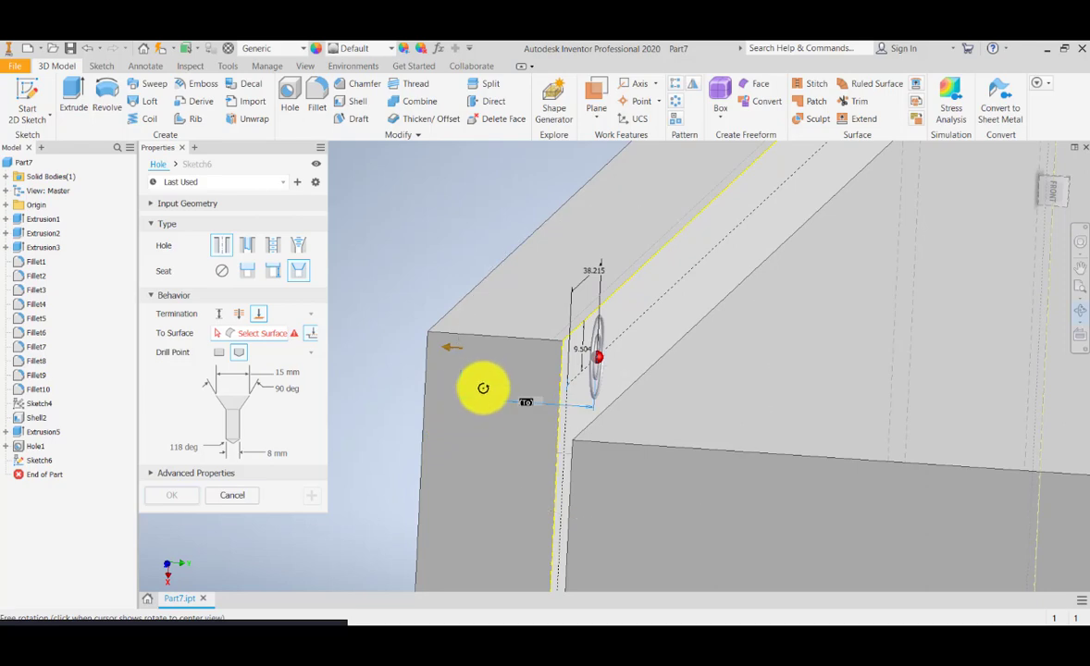
{"action": "middle_click_drag", "start_coordinate": [495, 367], "coordinate": [529, 369], "text": "shift"}
{"action": "scroll", "coordinate": [529, 368], "scroll_direction": "down", "scroll_amount": 5}
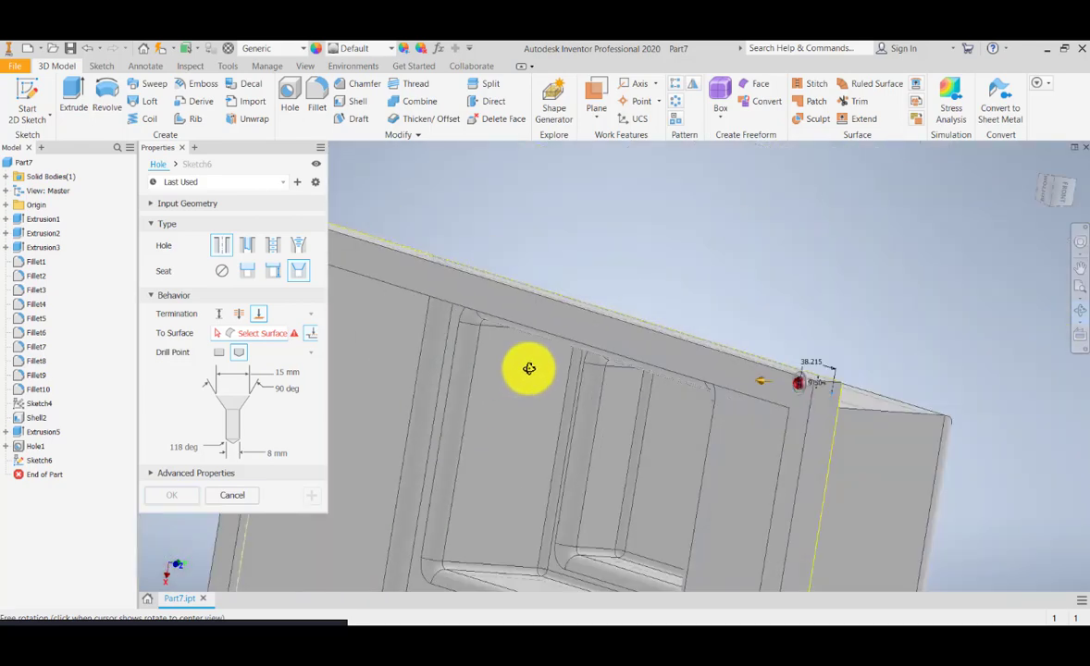
{"action": "middle_click_drag", "start_coordinate": [706, 384], "coordinate": [614, 386]}
{"action": "key", "text": "F4"}
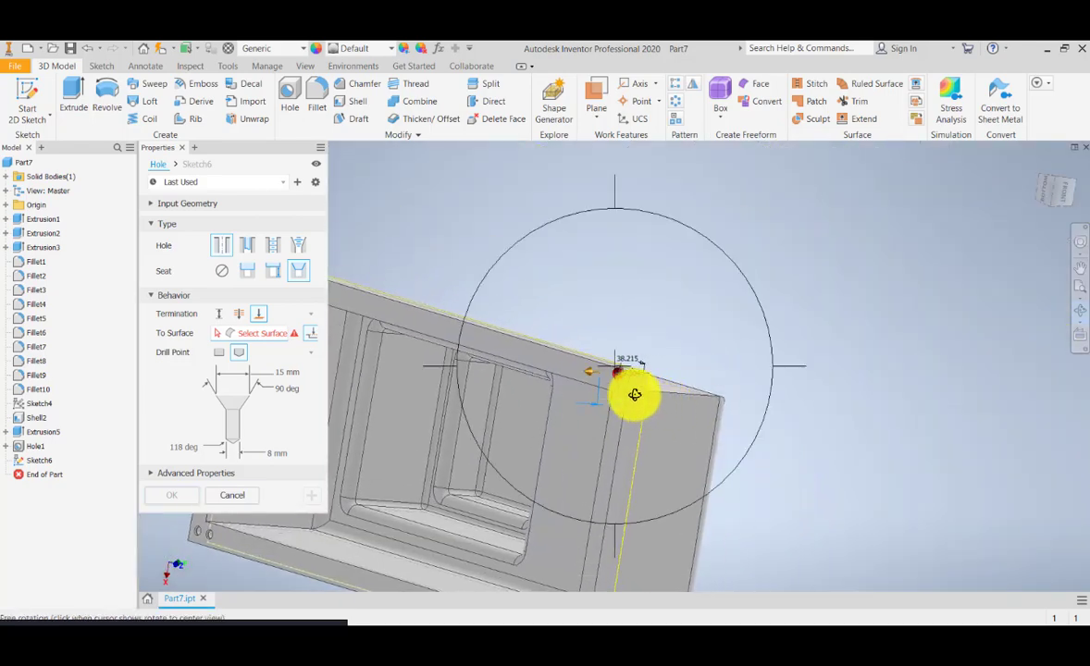
{"action": "scroll", "coordinate": [634, 394], "scroll_direction": "up", "scroll_amount": 3}
{"action": "key", "text": "F4"}
{"action": "scroll", "coordinate": [622, 382], "scroll_direction": "up", "scroll_amount": 8}
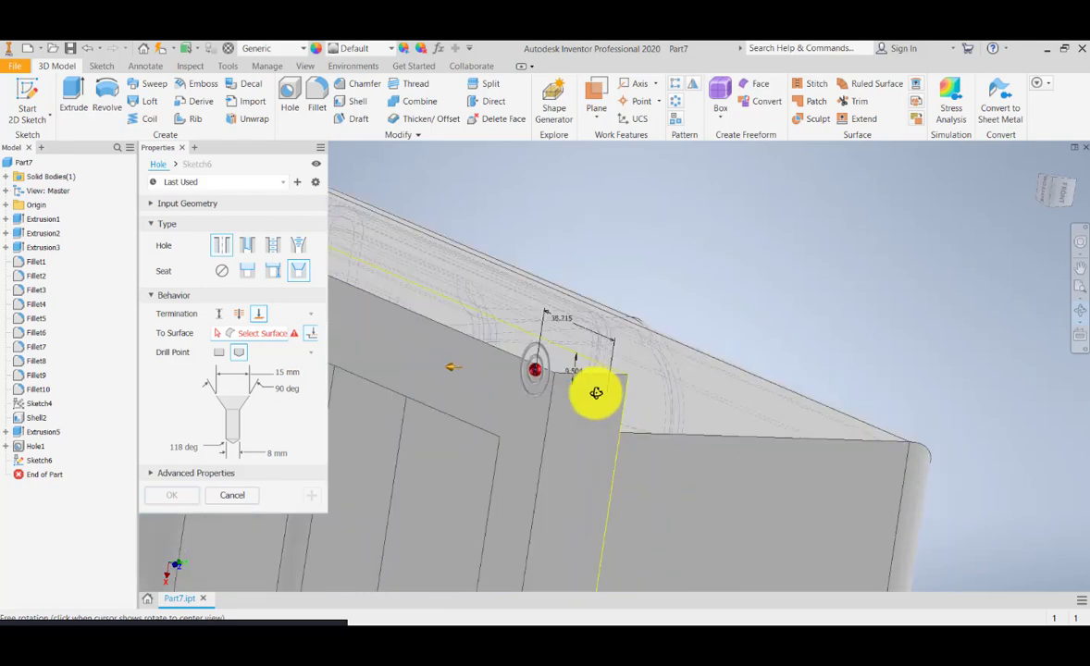
{"action": "scroll", "coordinate": [541, 416], "scroll_direction": "down", "scroll_amount": 3}
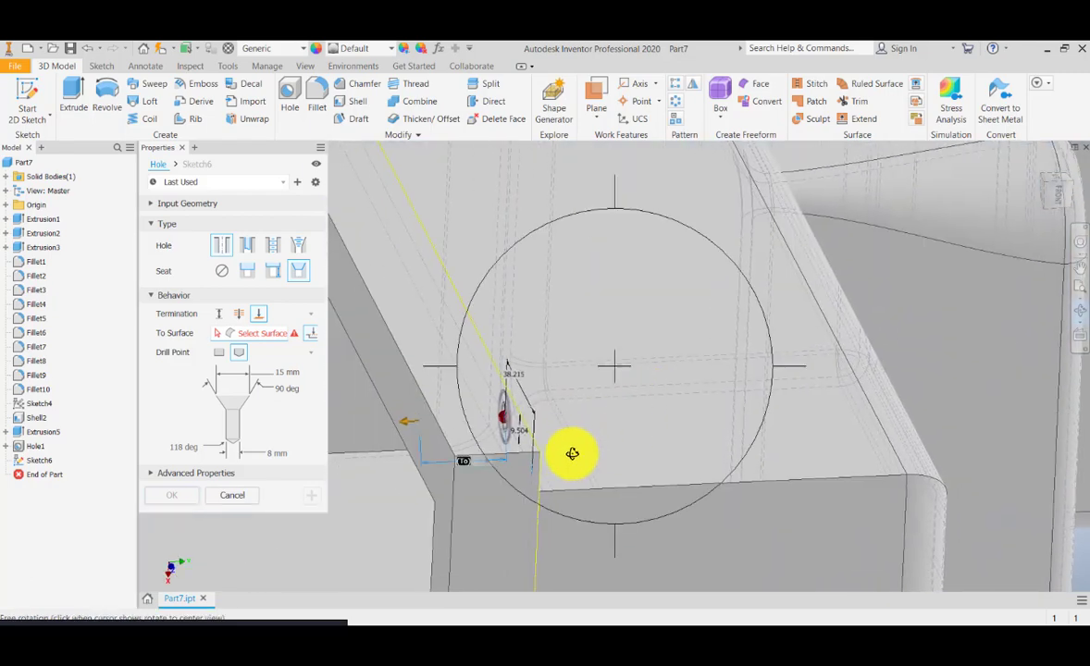
{"action": "left_click_drag", "start_coordinate": [552, 450], "coordinate": [540, 414]}
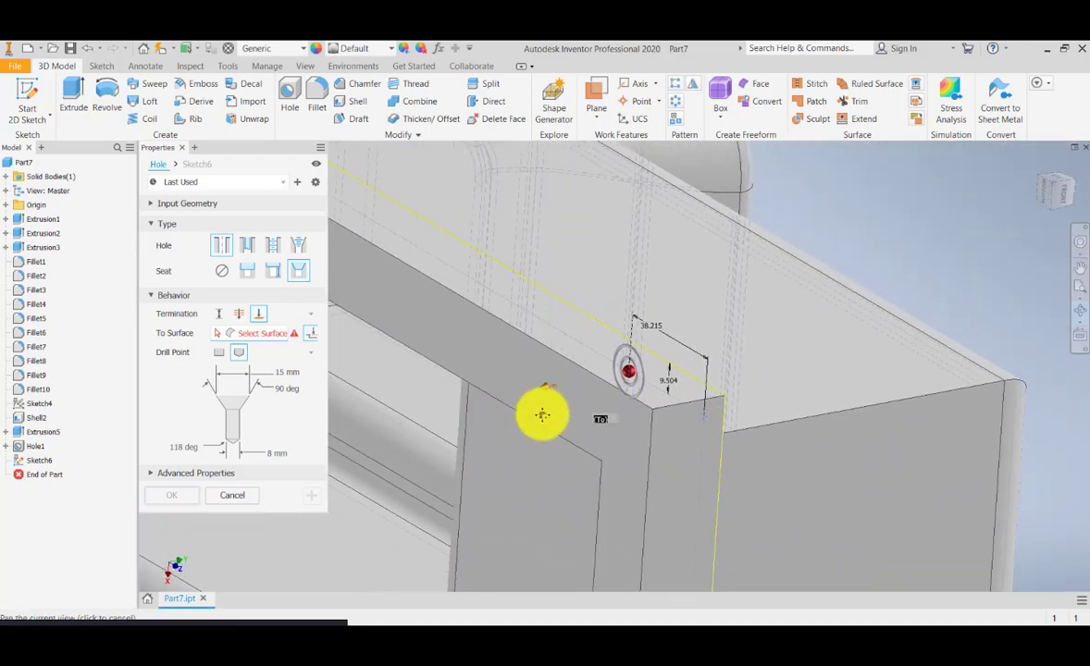
{"action": "left_click_drag", "start_coordinate": [331, 375], "coordinate": [501, 426]}
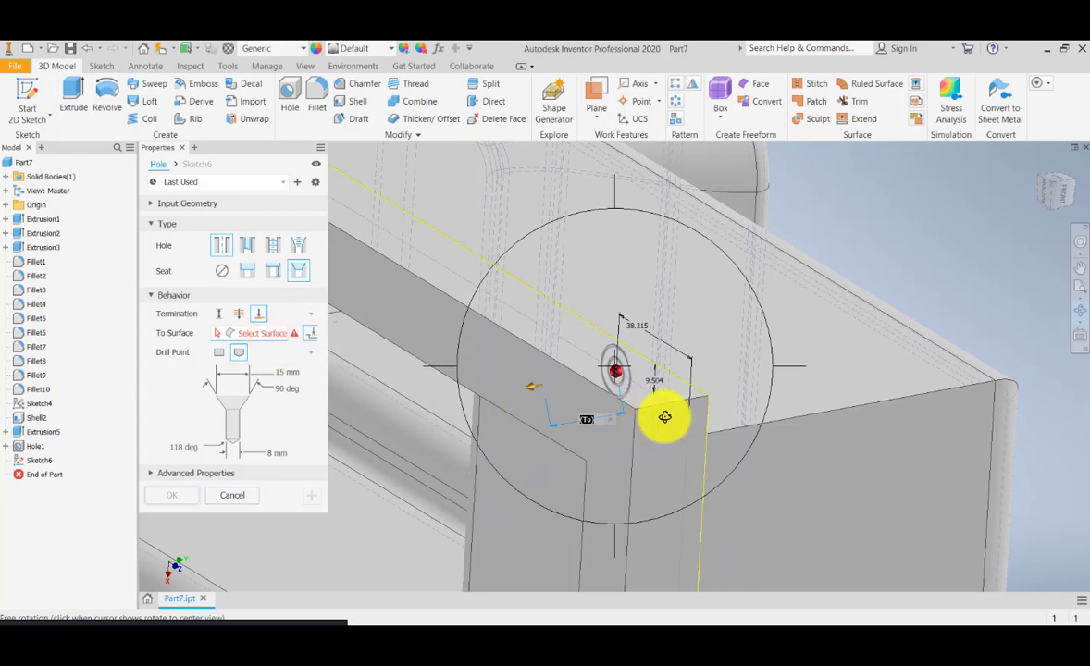
{"action": "left_click", "coordinate": [598, 120]}
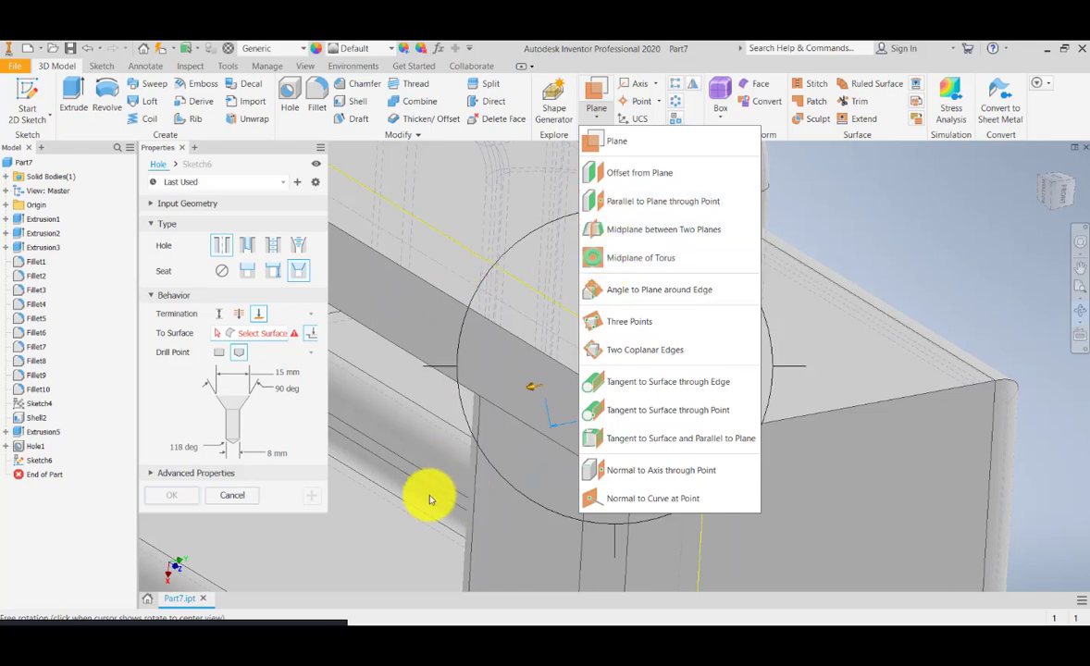
{"action": "left_click", "coordinate": [615, 370]}
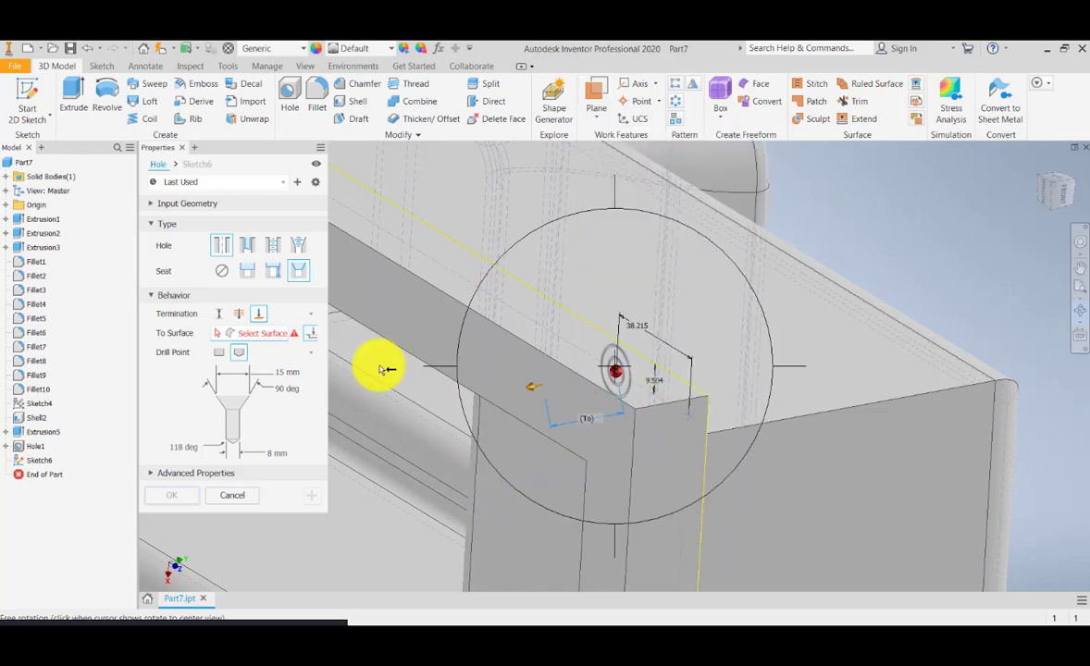
Step: Return the hole termination to Through All and create the 8 mm countersunk holes
{"action": "left_click_drag", "start_coordinate": [645, 394], "coordinate": [248, 312]}
{"action": "left_click", "coordinate": [238, 313]}
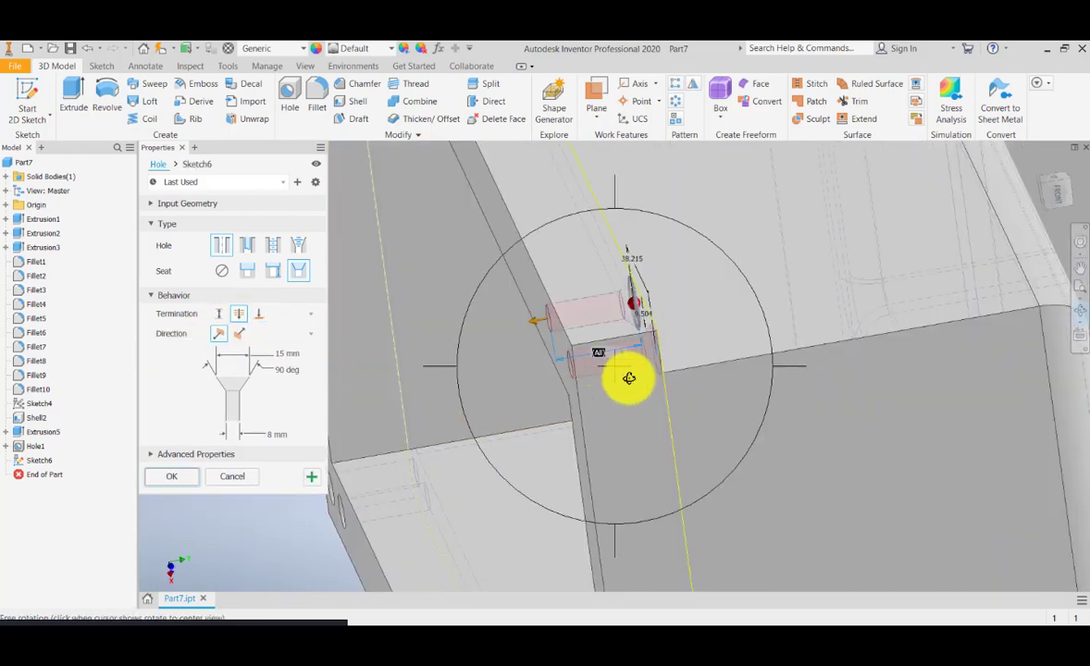
{"action": "left_click", "coordinate": [172, 476]}
{"action": "left_click", "coordinate": [622, 432]}
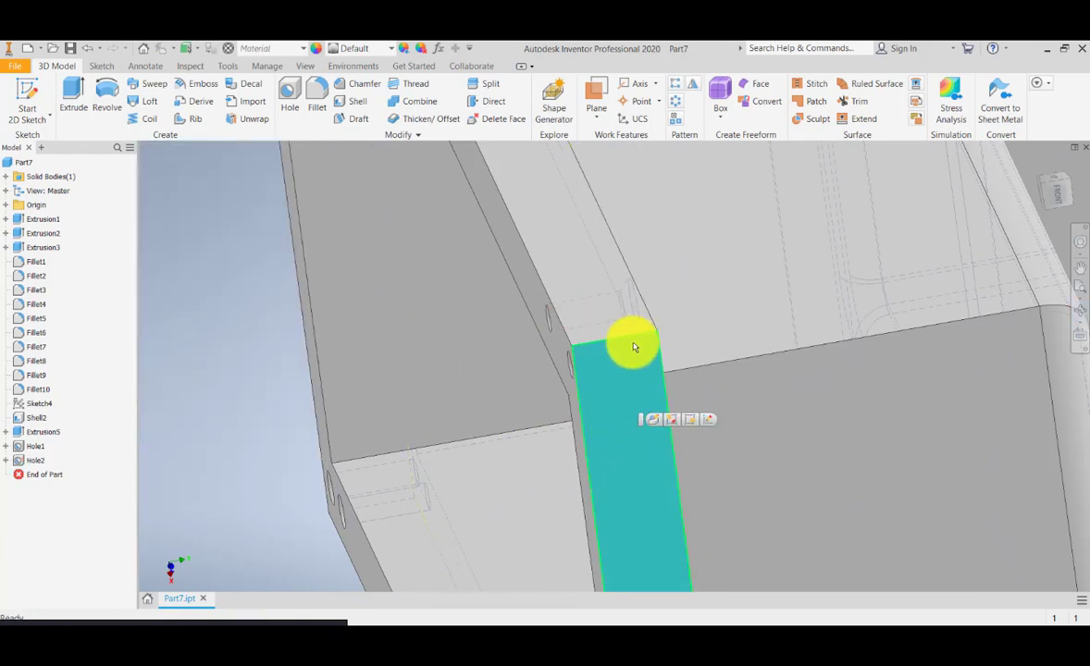
{"action": "middle_click_drag", "start_coordinate": [673, 404], "coordinate": [573, 414], "text": "shift"}
{"action": "scroll", "coordinate": [504, 423], "scroll_direction": "down", "scroll_amount": 5}
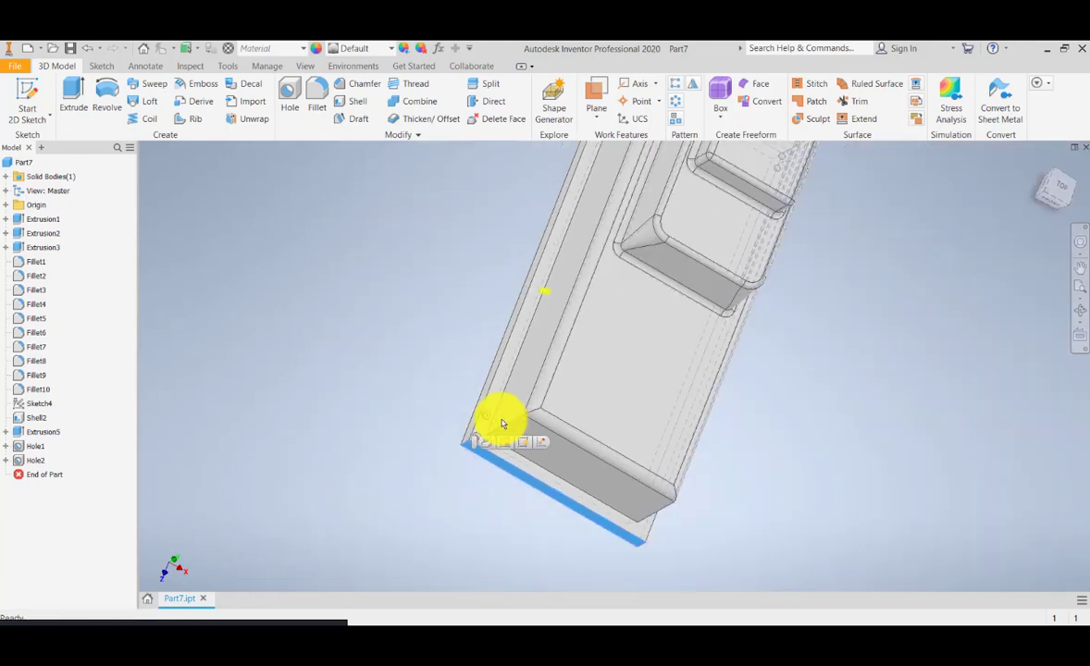
{"action": "middle_click_drag", "start_coordinate": [629, 395], "coordinate": [616, 392], "text": "shift"}
{"action": "middle_click_drag", "start_coordinate": [506, 311], "coordinate": [506, 338]}
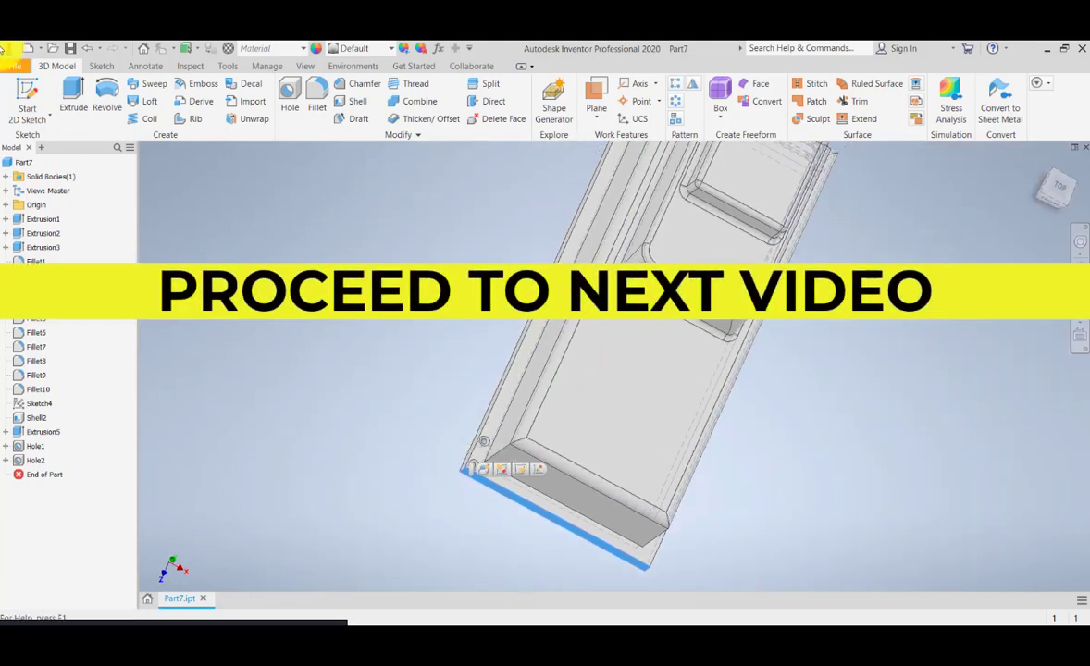
{"action": "left_click", "coordinate": [16, 71]}
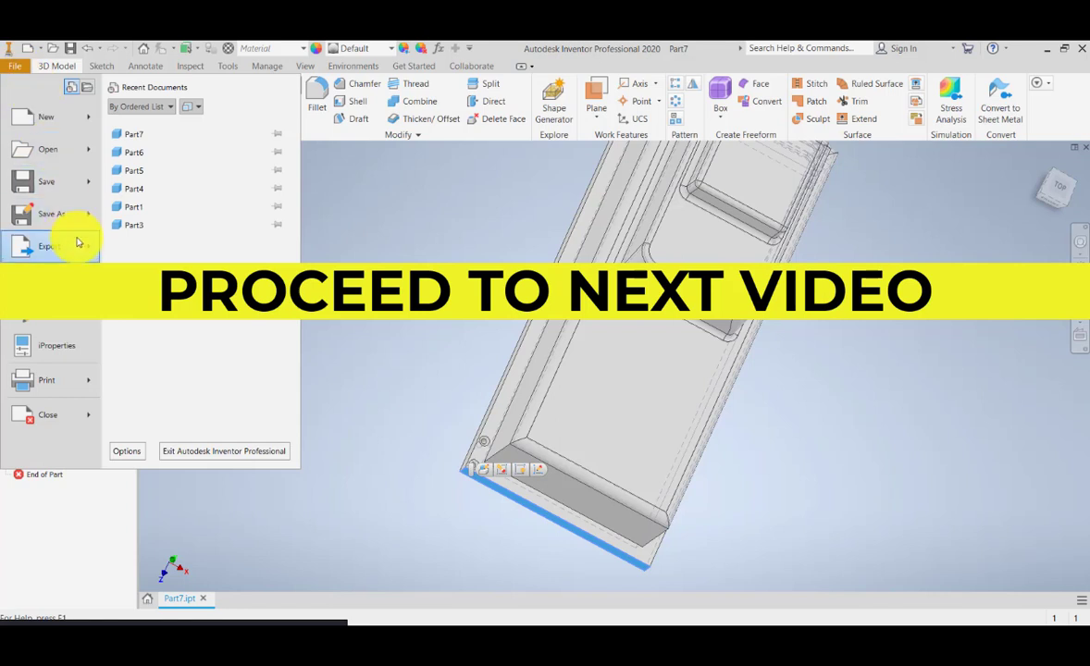
{"action": "left_click", "coordinate": [432, 254]}
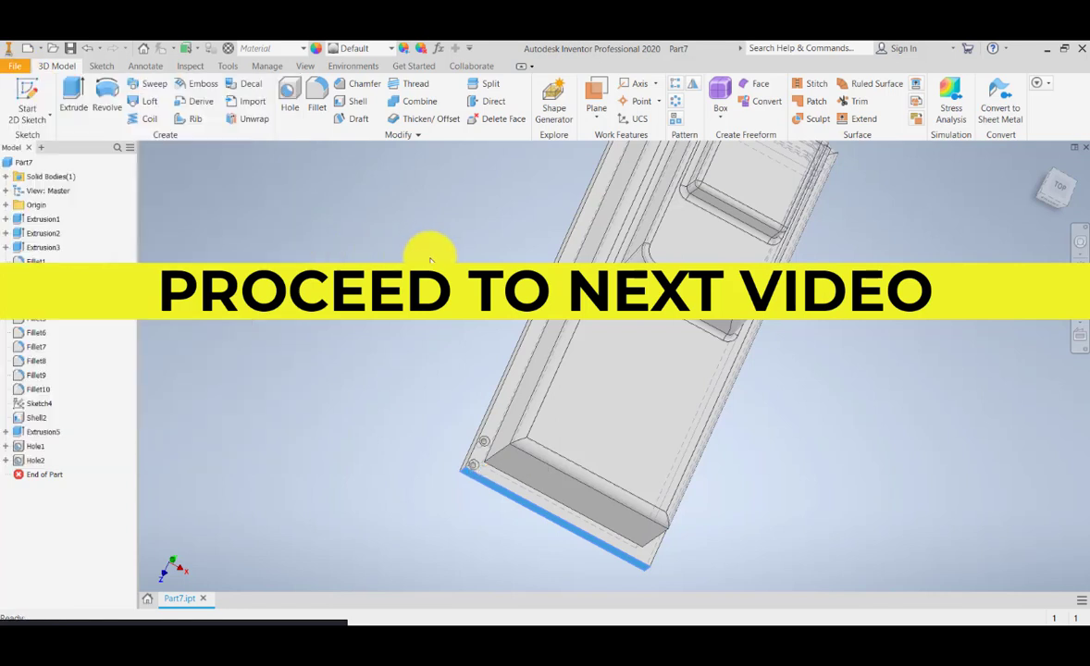